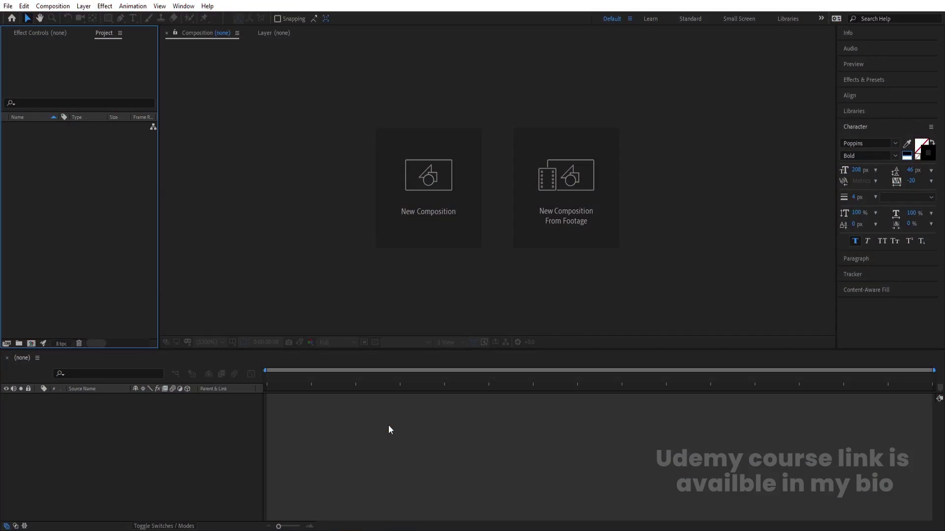
Create a composition named "Main Animation" with a duration of 0:00:20:00
click(414, 224)
text(Main Animation)
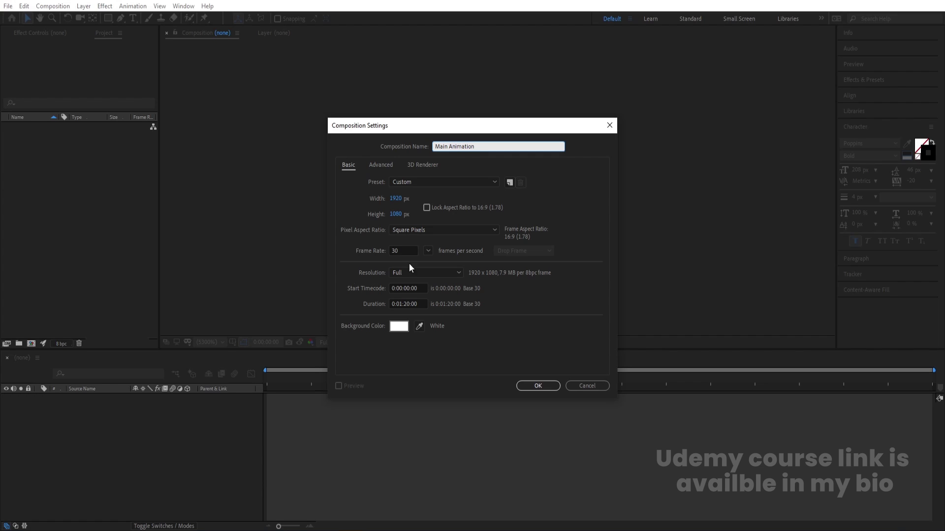
click(403, 304)
text(0:00:10)
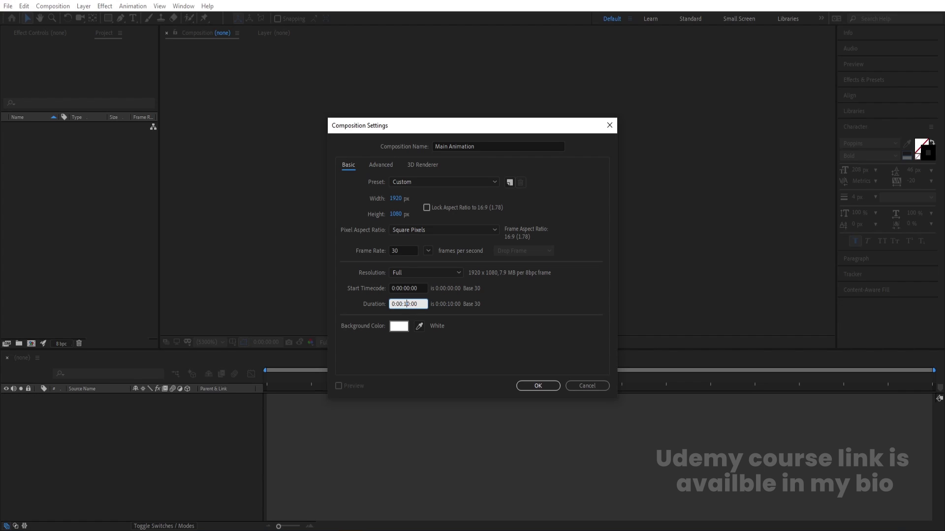
click(480, 349)
click(406, 304)
key(BackSpace)
text(2)
click(474, 338)
click(522, 389)
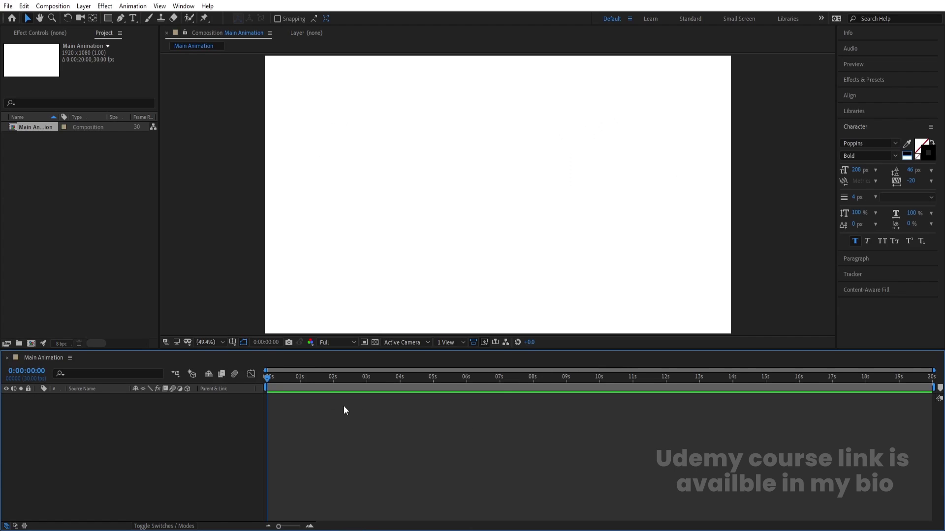
Show the Title/Action Safe guides over the composition
click(226, 345)
click(232, 343)
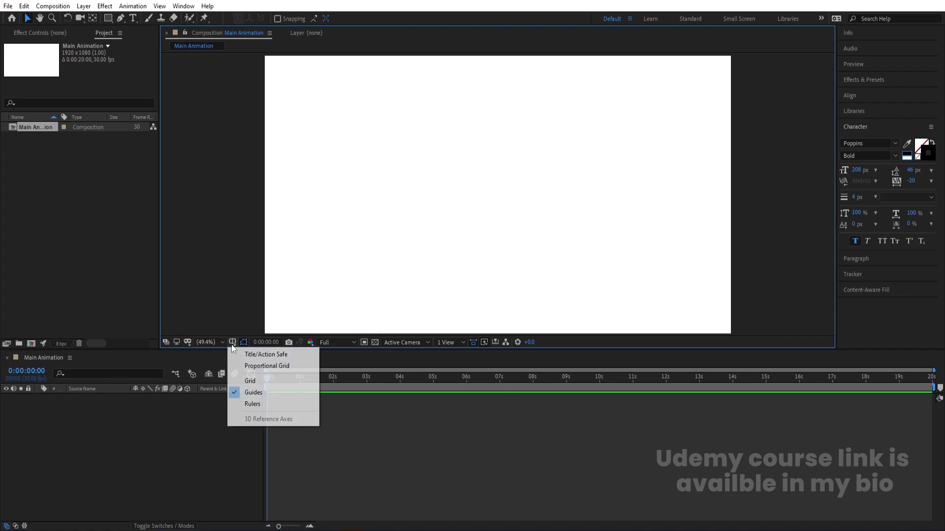
click(269, 355)
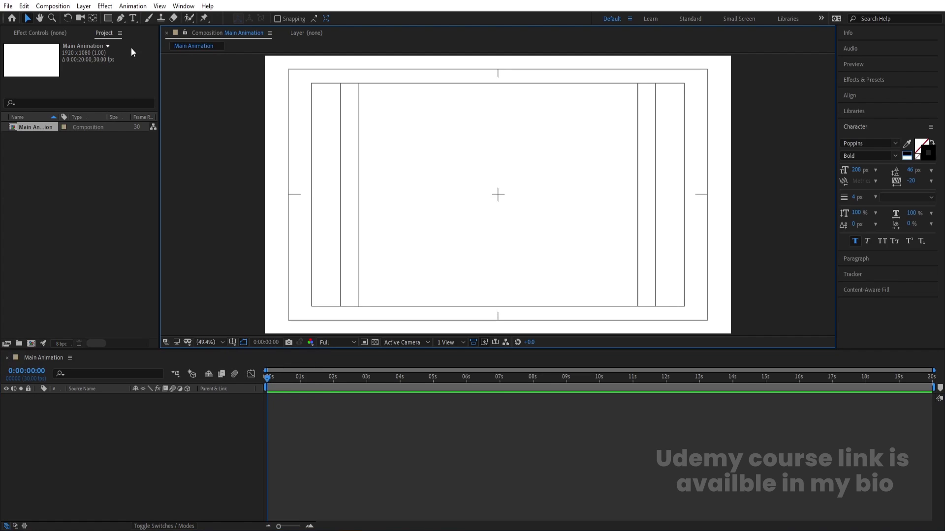
Set up the Type tool with no stroke, a black fill and the ExtraBold weight of Poppins
click(132, 19)
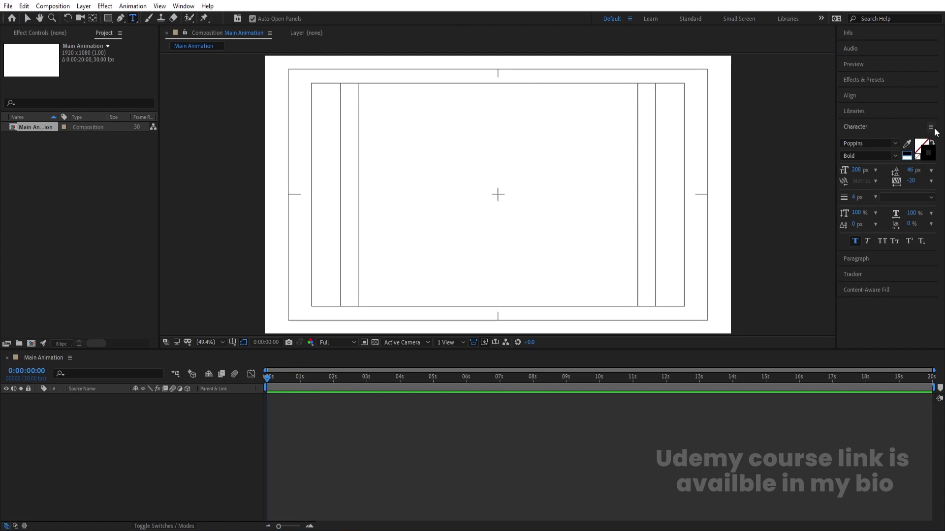
click(918, 157)
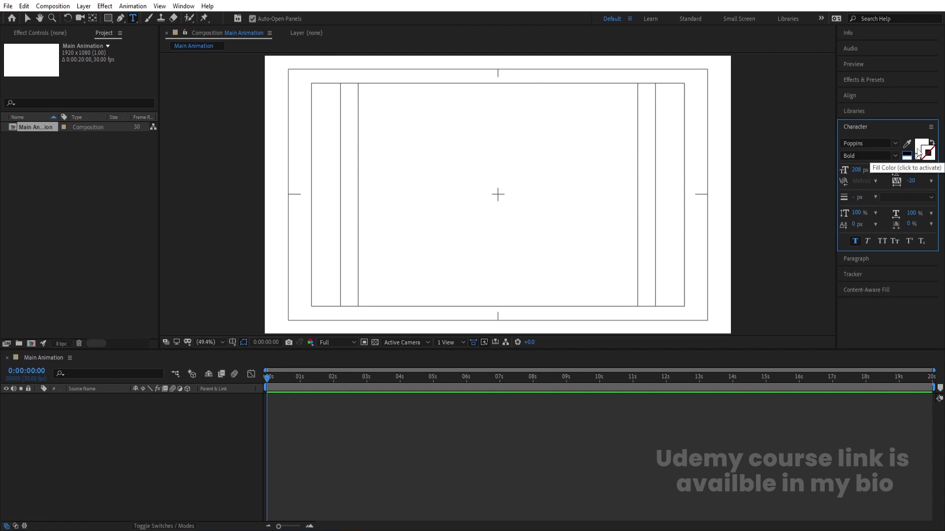
click(917, 157)
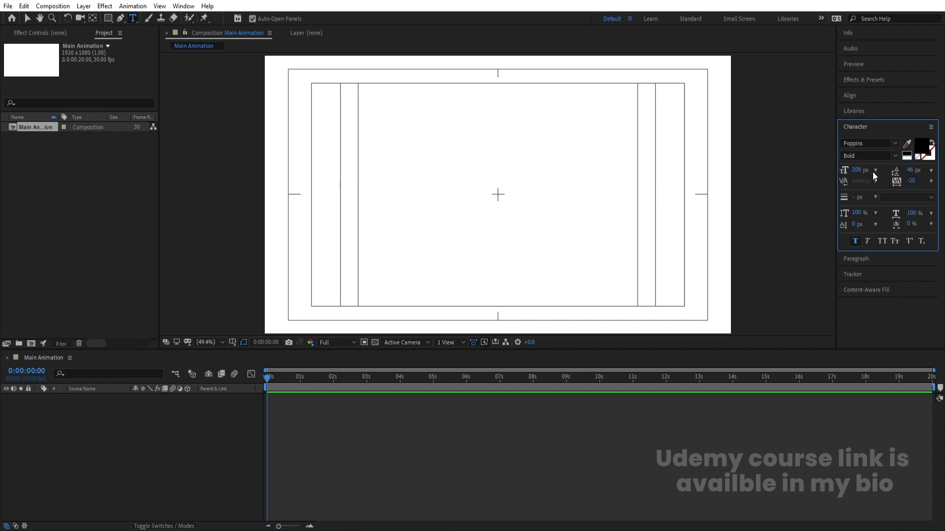
click(895, 155)
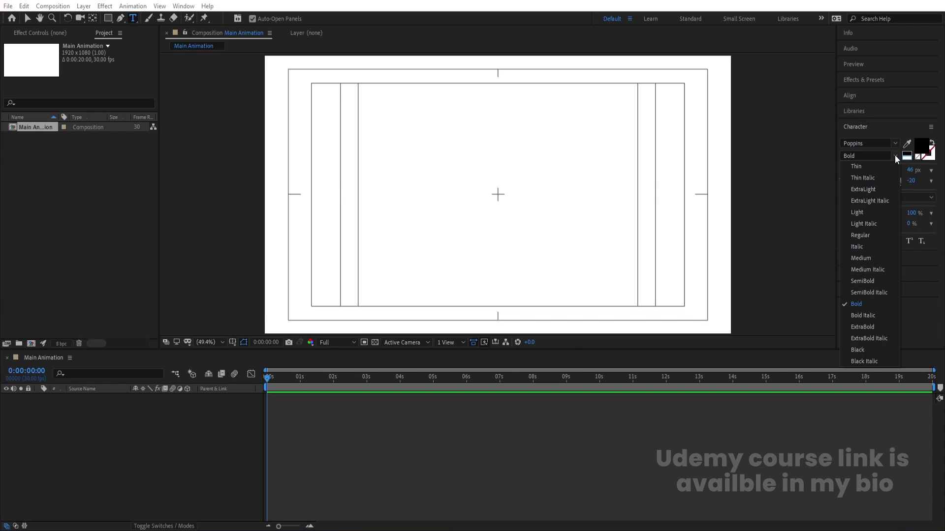
click(870, 326)
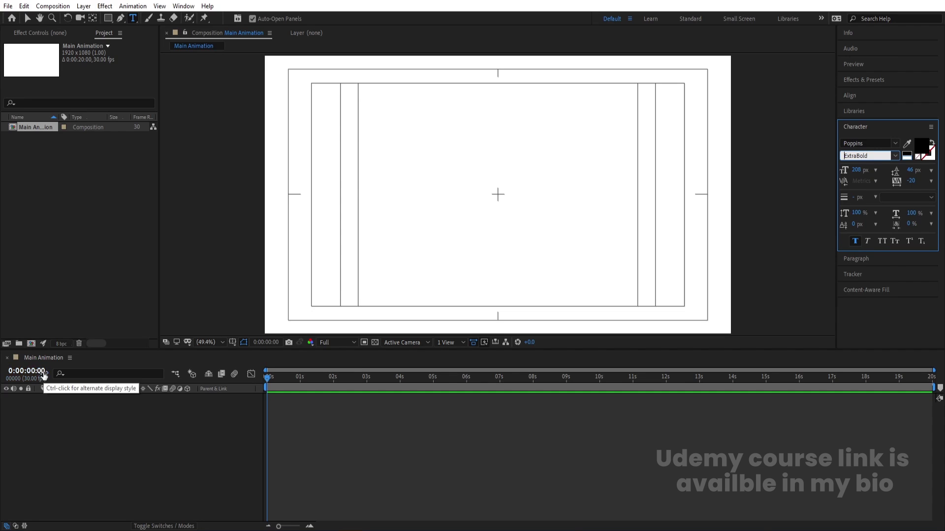
Add a text layer with the letter M and centre its anchor point on the letter
click(431, 209)
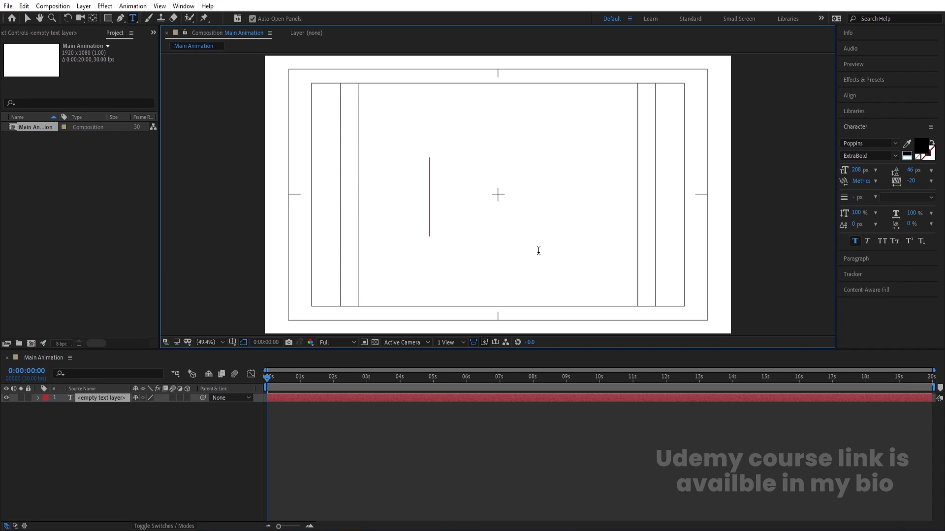
text(M)
click(75, 412)
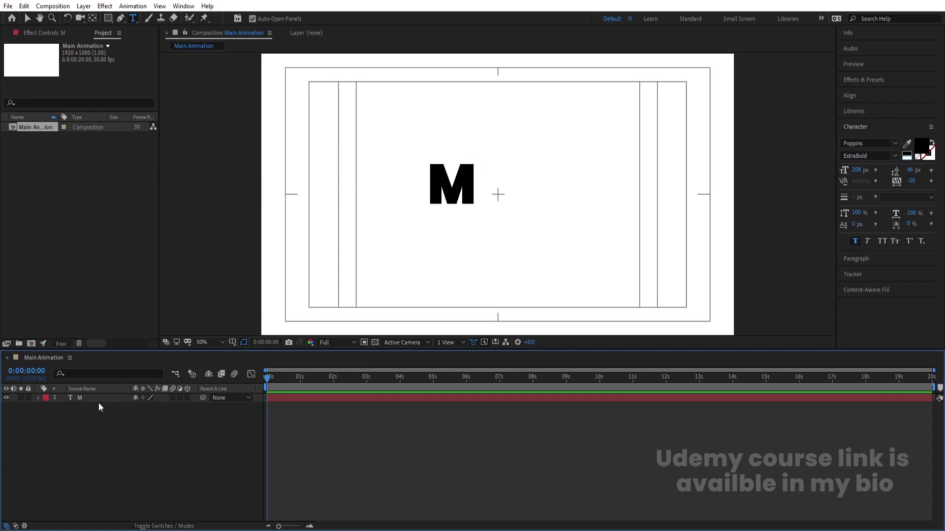
click(98, 398)
key(ctrl+alt+Home)
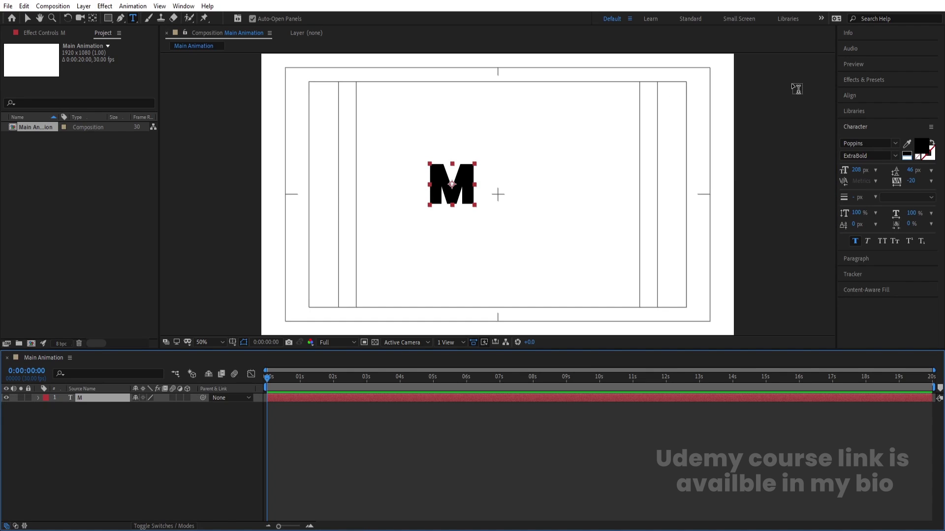
Align the M layer horizontally and vertically to the centre of the composition
click(846, 96)
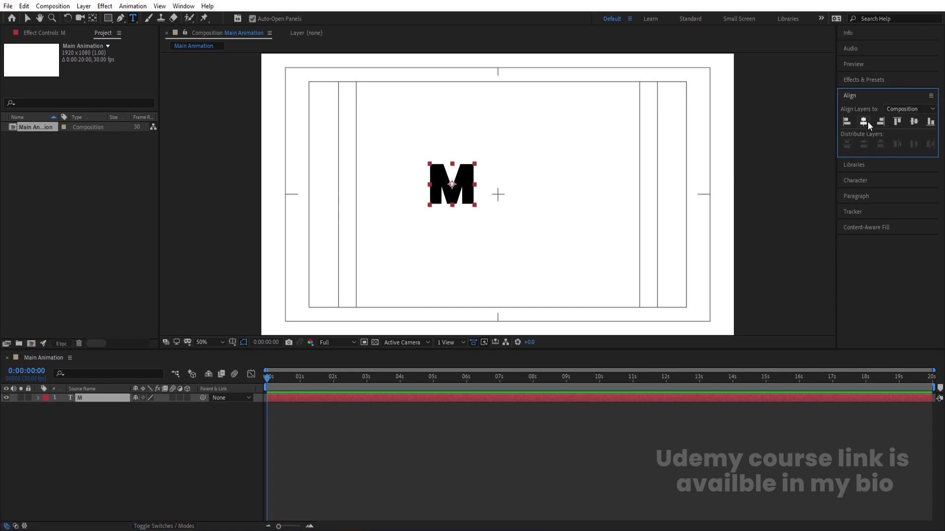
click(864, 123)
click(916, 121)
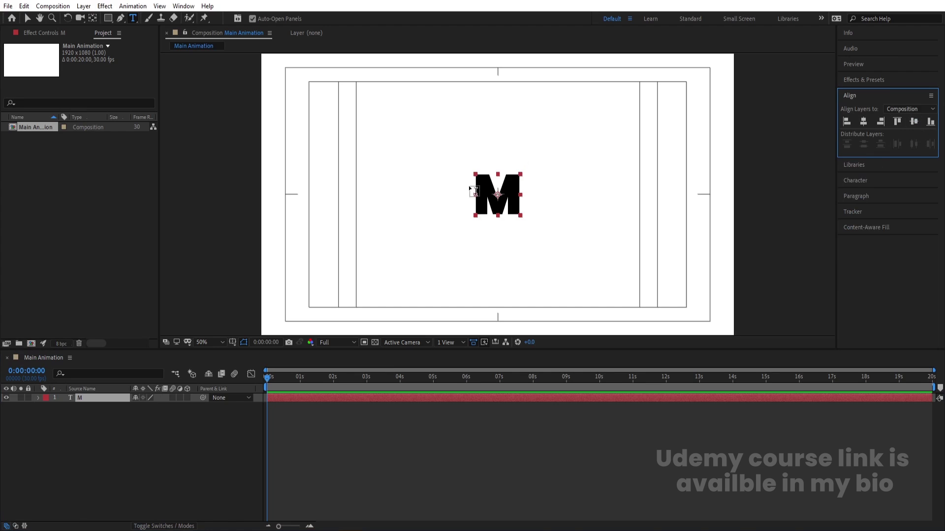
Move the M left of centre, then duplicate it and turn the copy into the letter O beside it
key(v)
drag(498, 203, 466, 202)
key(ctrl+d)
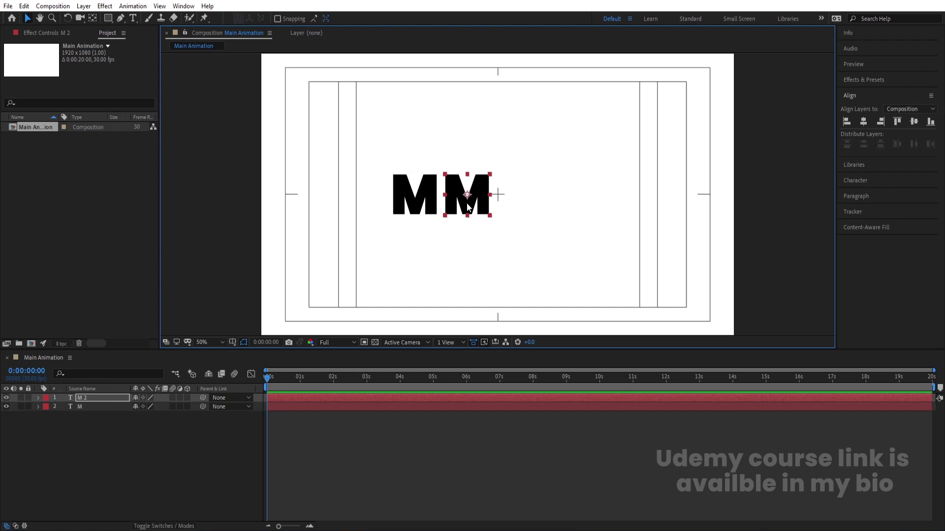
key(ctrl+t)
double_click(462, 201)
text(O)
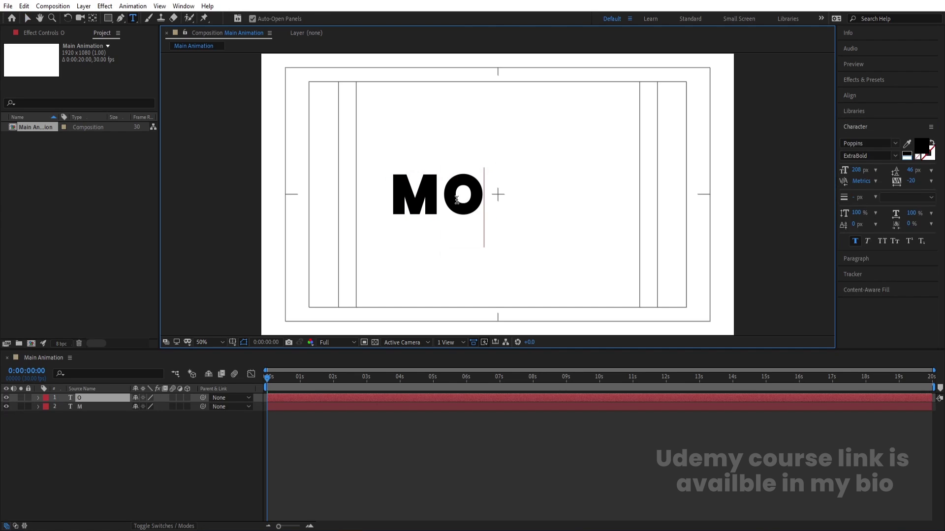
click(132, 435)
click(90, 397)
key(v)
click(448, 207)
Place a duplicate of the O to its right and change its text to T
drag(448, 207, 493, 207)
key(ctrl+d)
key(ctrl+t)
double_click(502, 205)
text(T)
click(116, 435)
click(90, 399)
key(v)
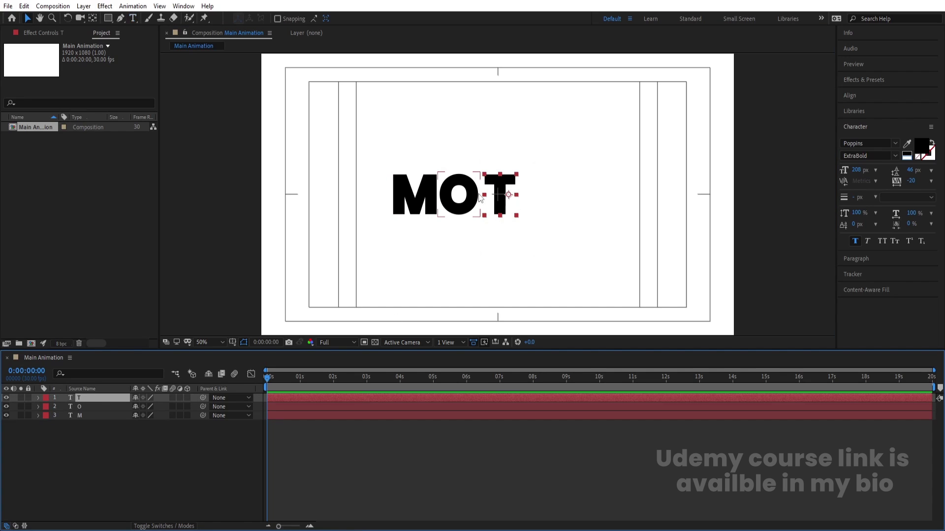
Duplicate the T, change the copy's text to I, and fit it tightly after the T
drag(500, 207, 530, 207)
key(ctrl+d)
key(ctrl+t)
double_click(531, 199)
text(I)
click(101, 400)
key(v)
drag(526, 207, 520, 208)
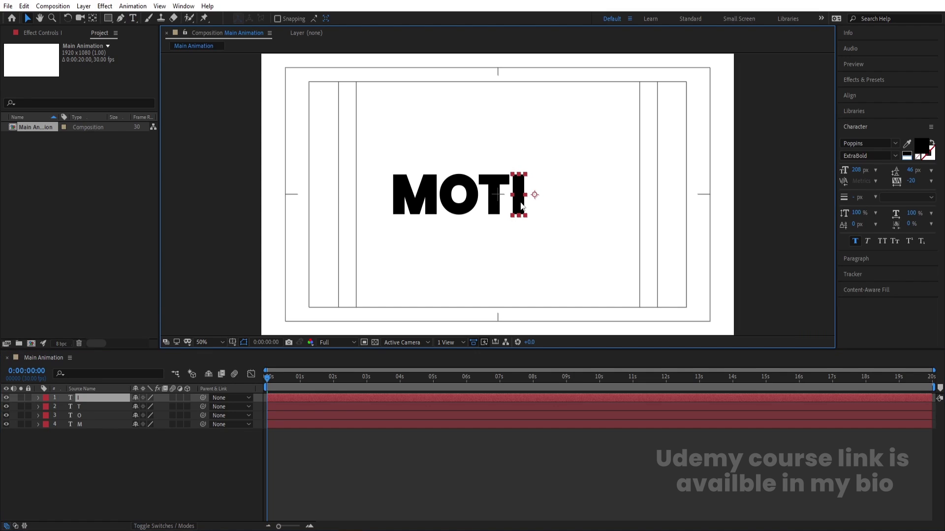
click(577, 265)
Duplicate the O, move the copy to the top of the layer stack, and place it after the I
click(471, 207)
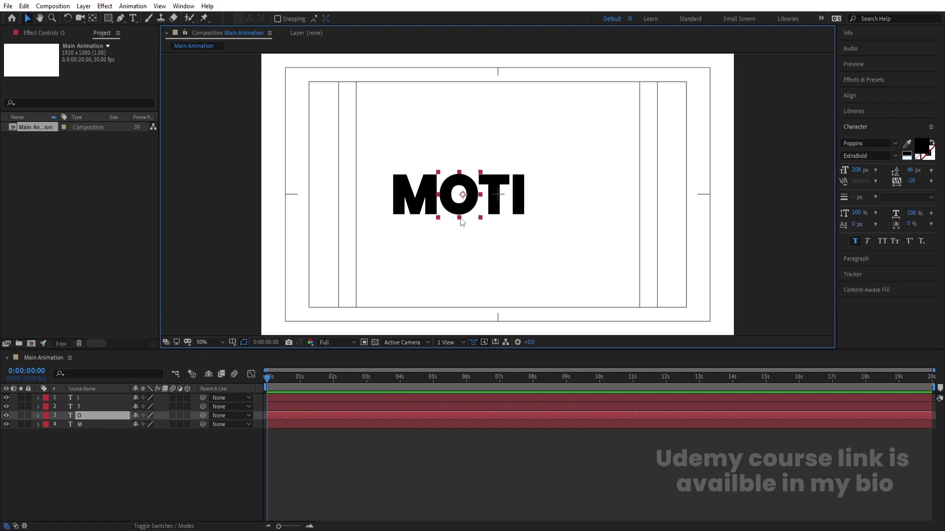
key(ctrl+d)
drag(88, 416, 88, 393)
drag(456, 215, 544, 207)
click(569, 247)
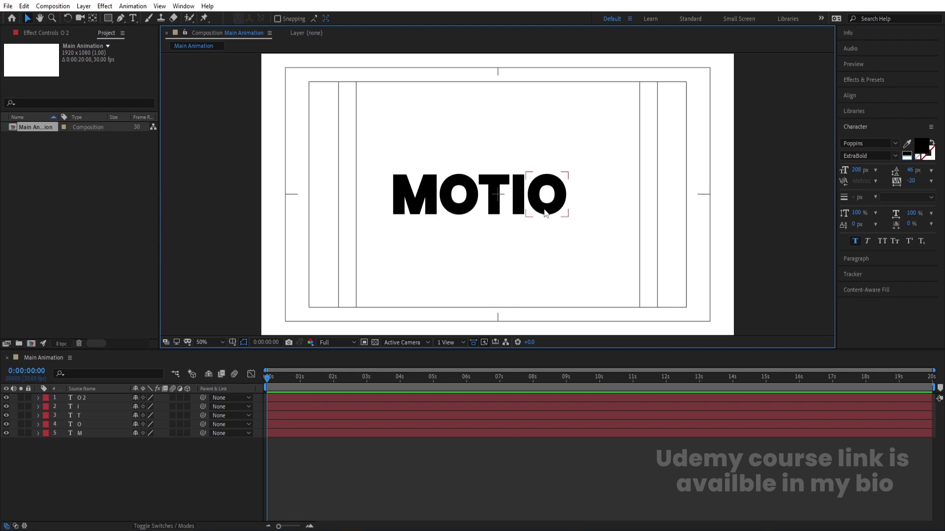
click(544, 207)
click(571, 239)
click(555, 212)
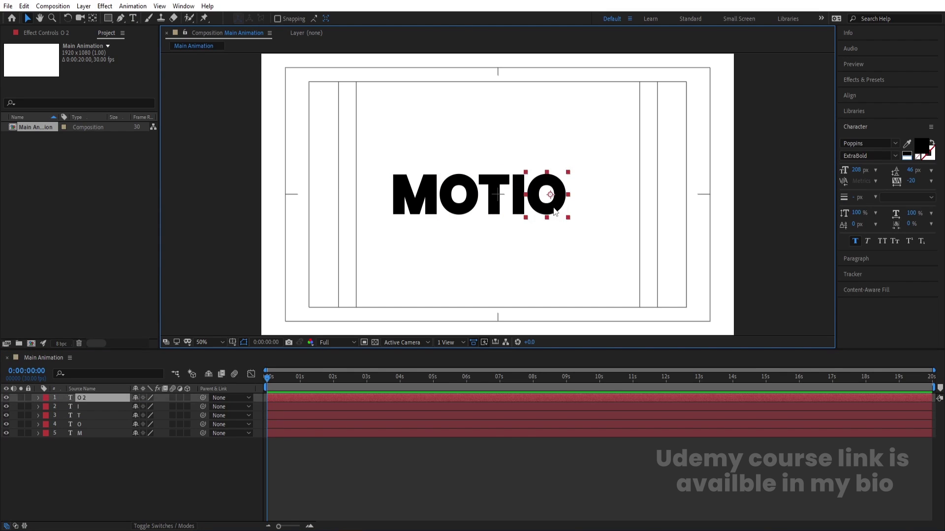
Add the final N from a duplicate of the second O, close its gap, and nudge the whole word MOTION slightly left
key(ctrl+d)
drag(555, 212, 593, 204)
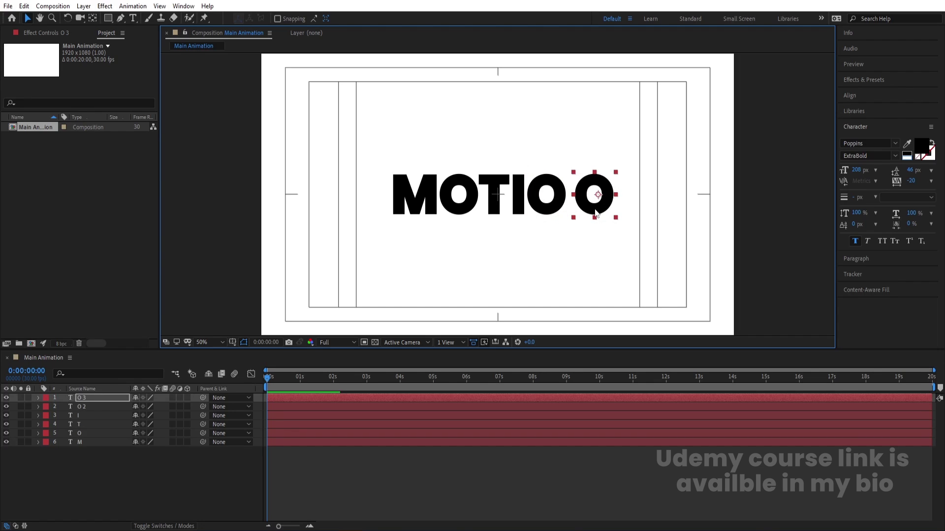
double_click(592, 204)
text(E)
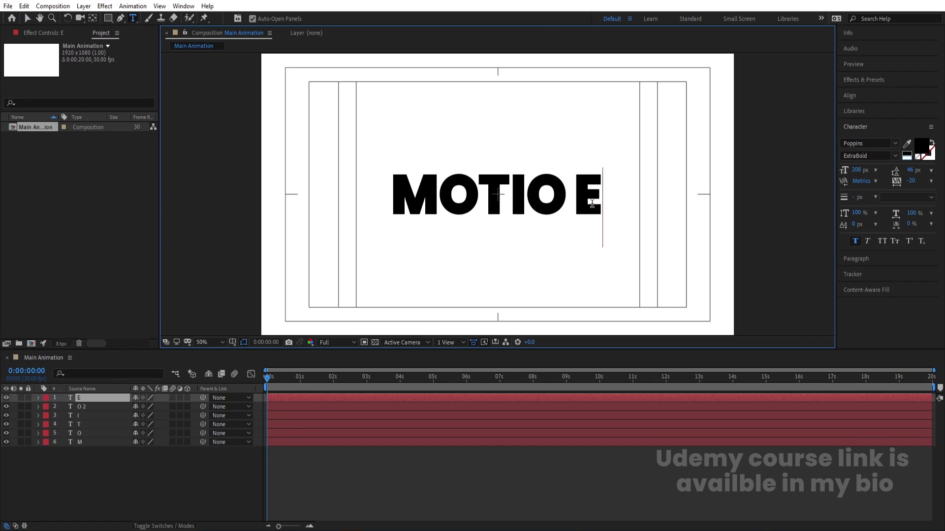
key(BackSpace)
text(N)
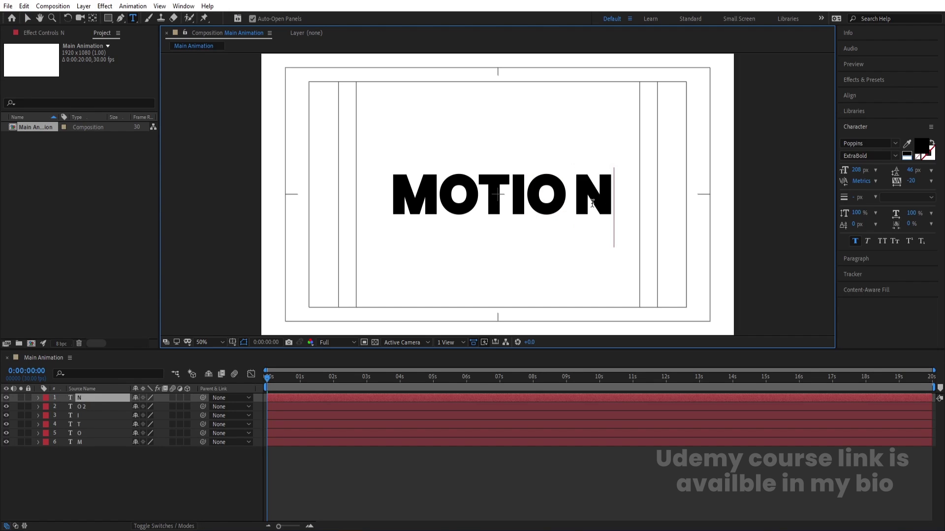
click(79, 399)
key(v)
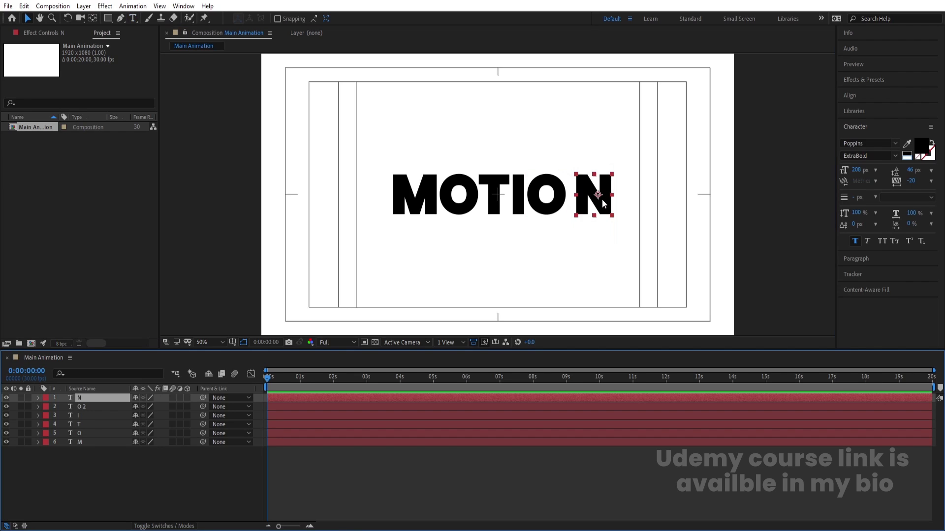
drag(592, 199, 580, 199)
click(598, 293)
drag(623, 300, 351, 137)
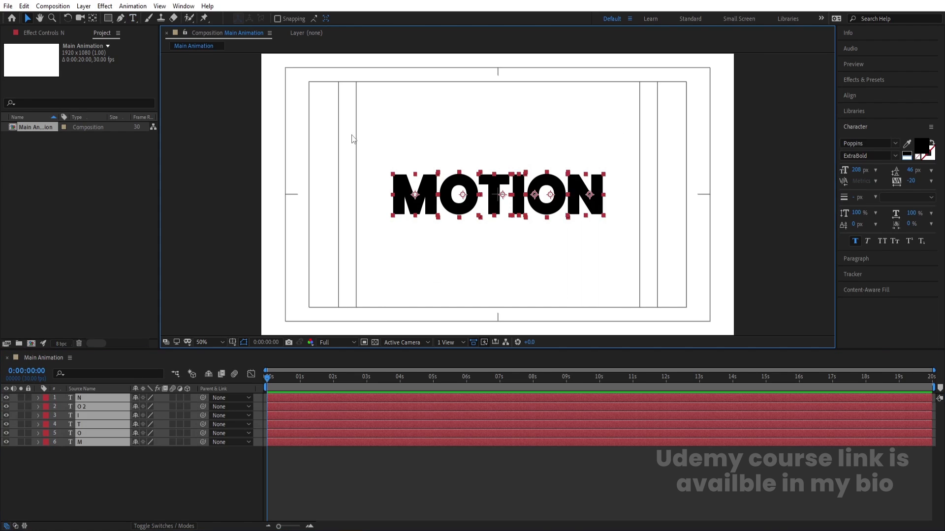
click(448, 241)
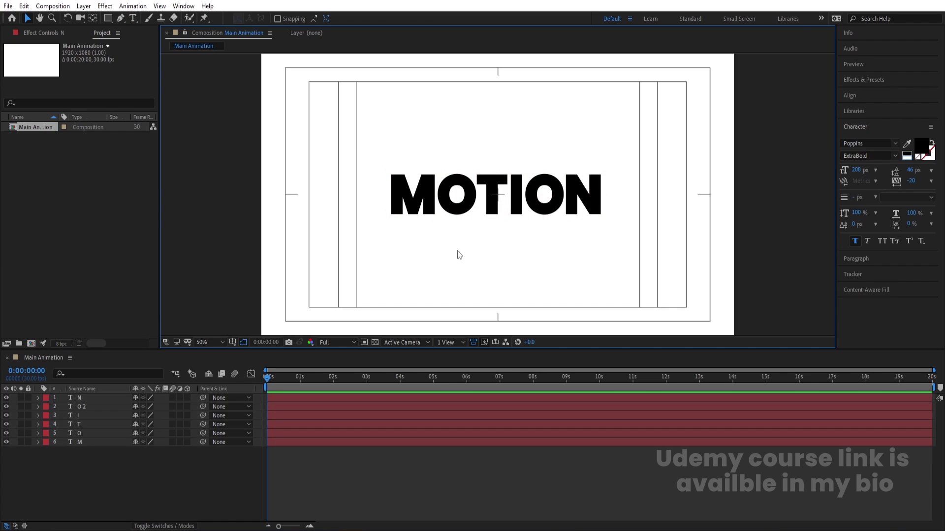
Duplicate all six letter layers, stack the copies below the originals, and give the copies a Yellow label
drag(127, 469, 71, 398)
key(ctrl+d)
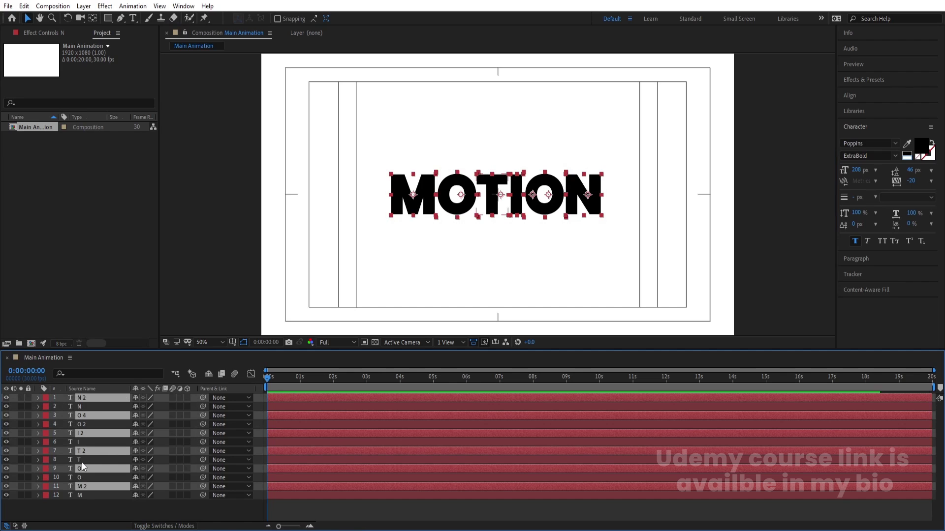
drag(85, 485, 93, 502)
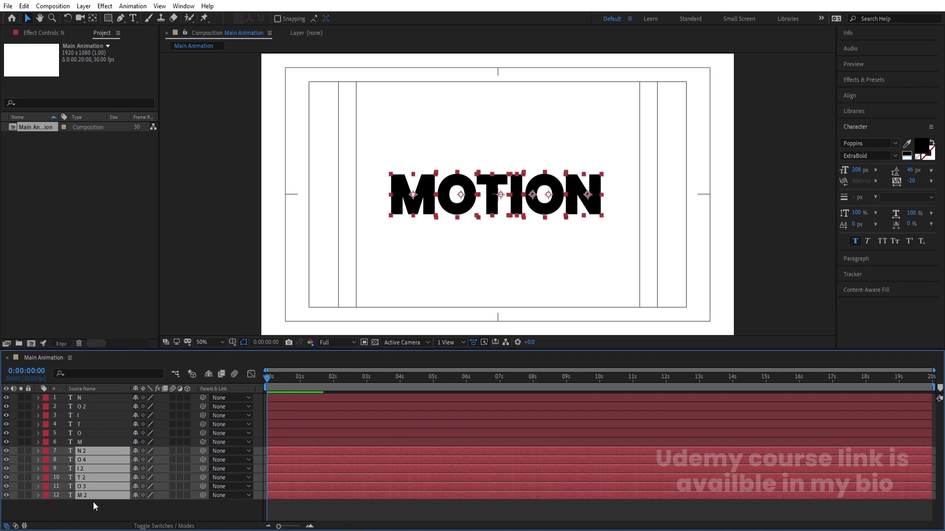
click(47, 459)
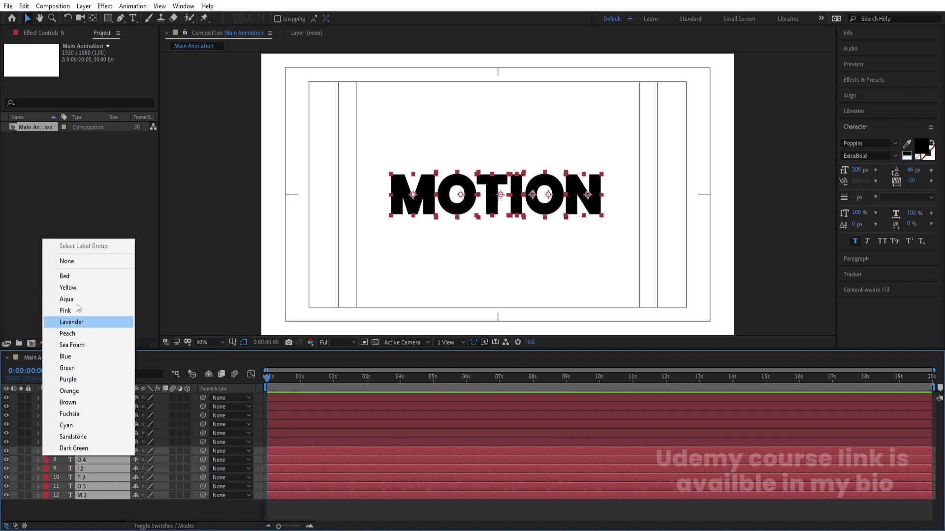
click(76, 289)
Hide the six original red-labelled letter layers and deselect them
click(82, 442)
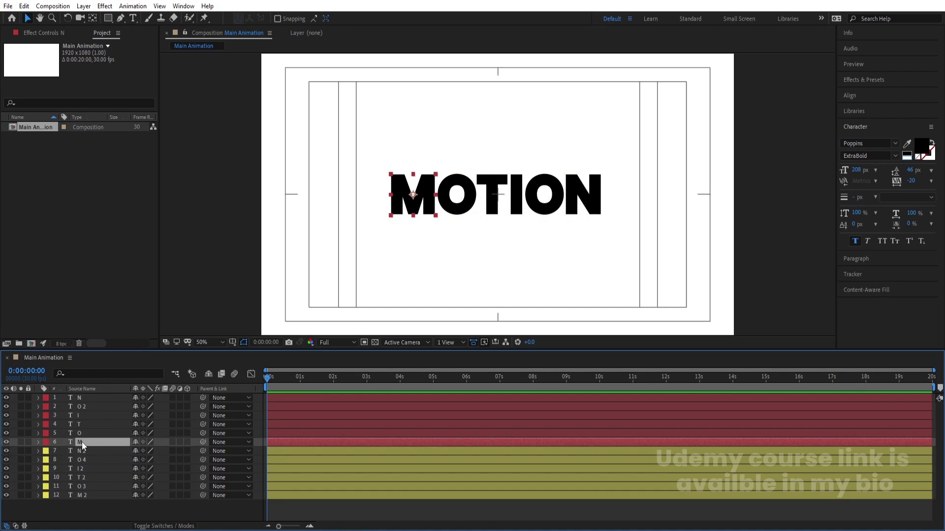
shift+click(83, 397)
click(6, 406)
key(F2)
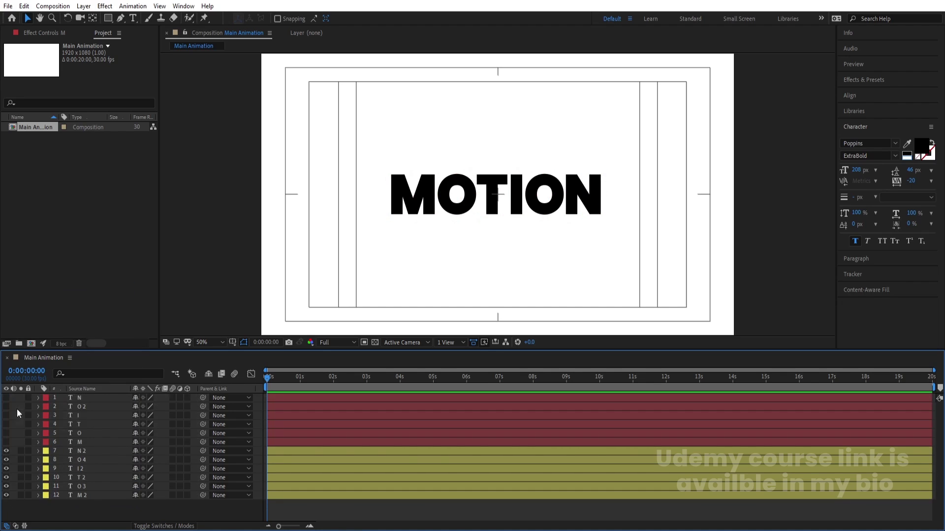
Turn the six yellow-labelled letter layers into black outlines without fill, with a stroke width of 4 px
click(81, 495)
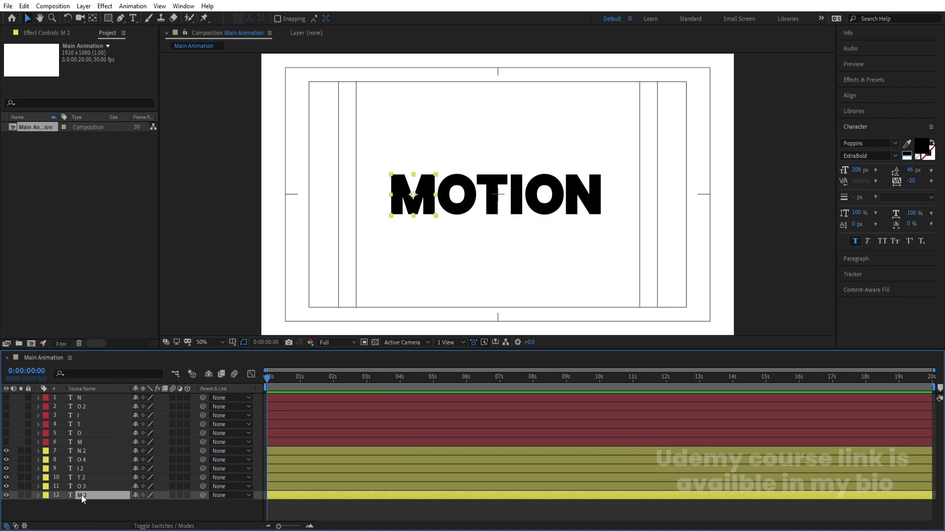
shift+click(79, 450)
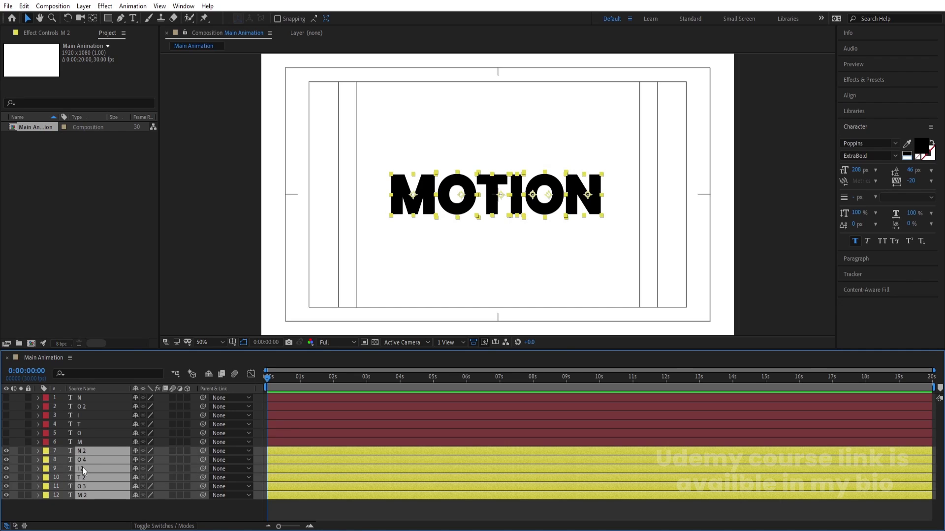
click(918, 159)
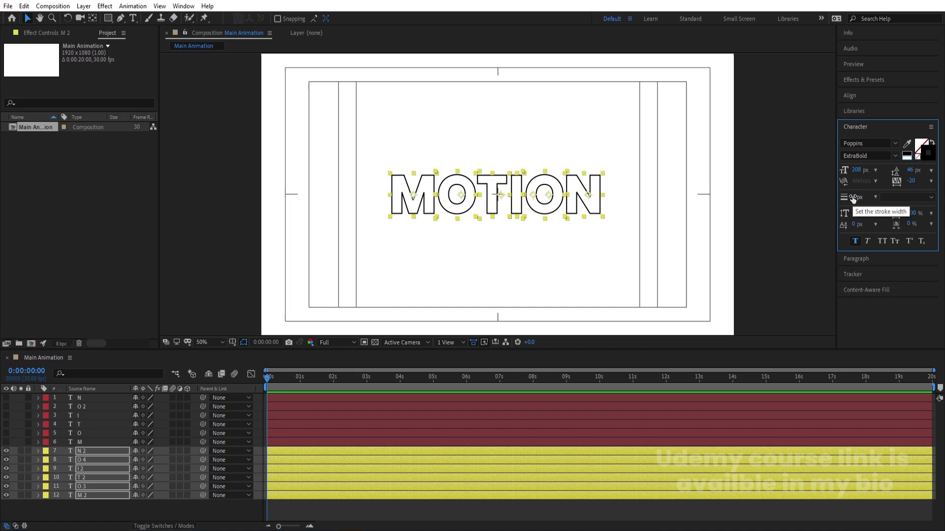
click(83, 506)
Create shape outlines from the text layers M 2 and O 3
click(81, 494)
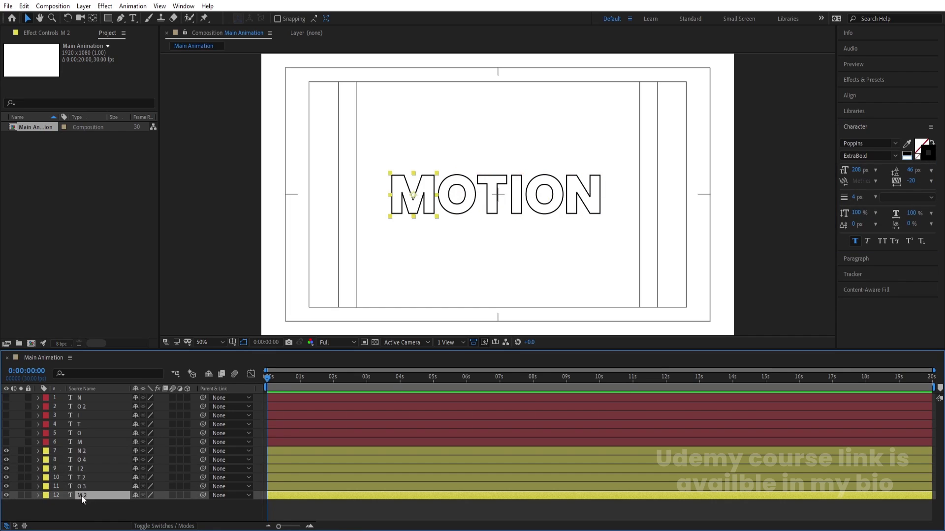
right_click(81, 495)
mouse_move(115, 426)
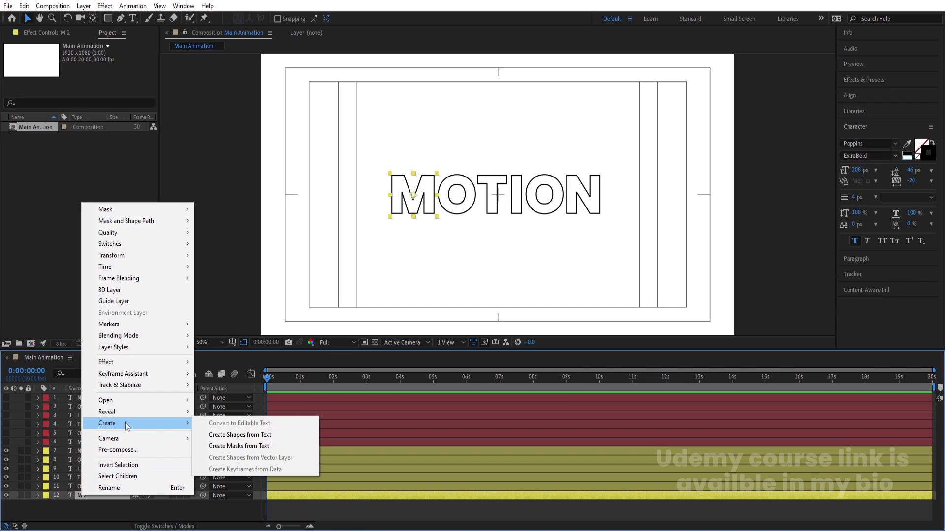
click(231, 434)
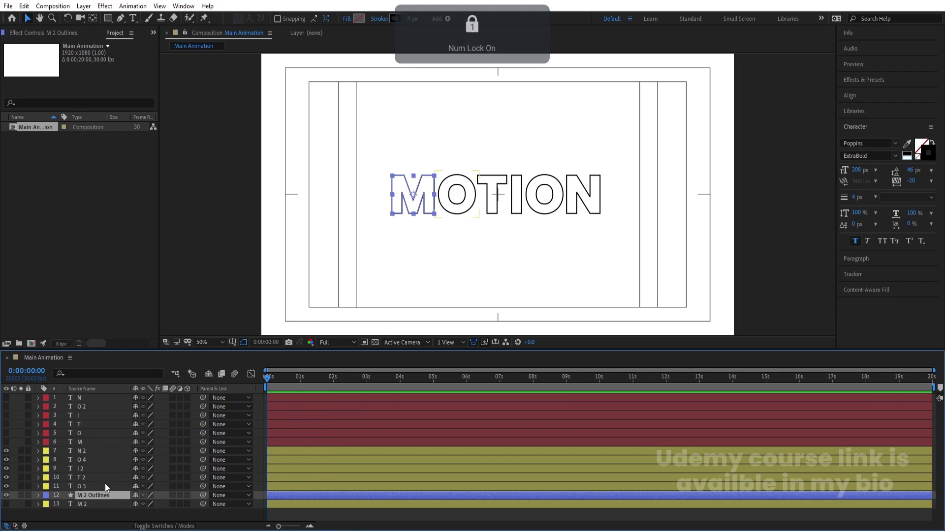
click(87, 486)
right_click(87, 486)
mouse_move(111, 415)
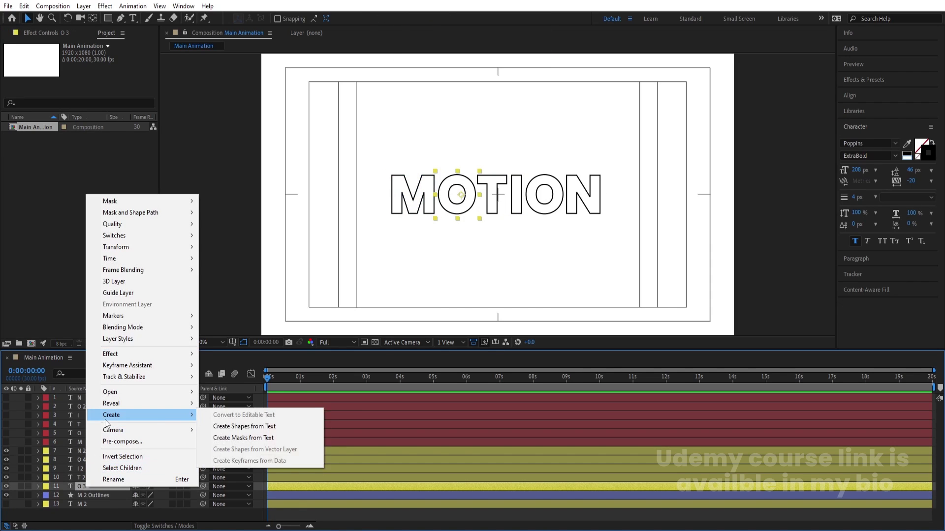
click(275, 425)
Create shape outlines from the text layers T 2 and I 2
right_click(93, 477)
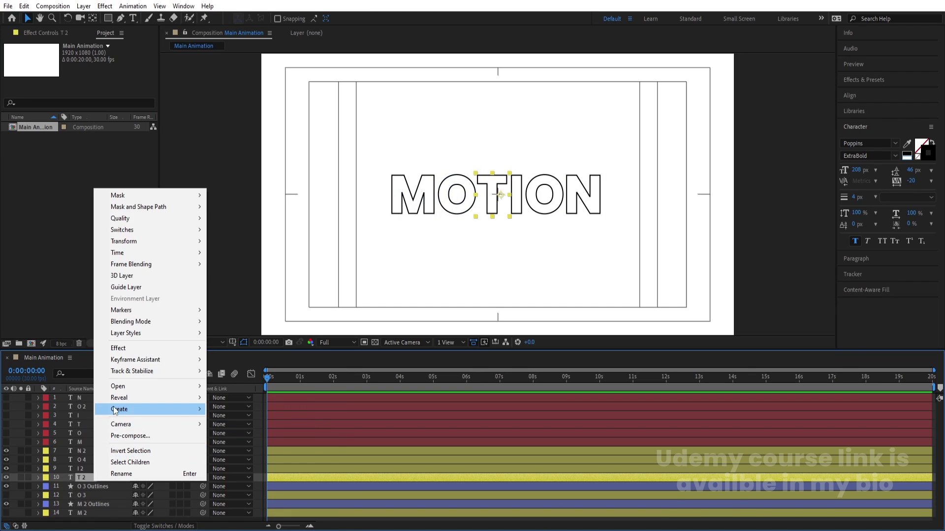
mouse_move(114, 411)
click(276, 420)
right_click(86, 469)
mouse_move(110, 395)
click(289, 406)
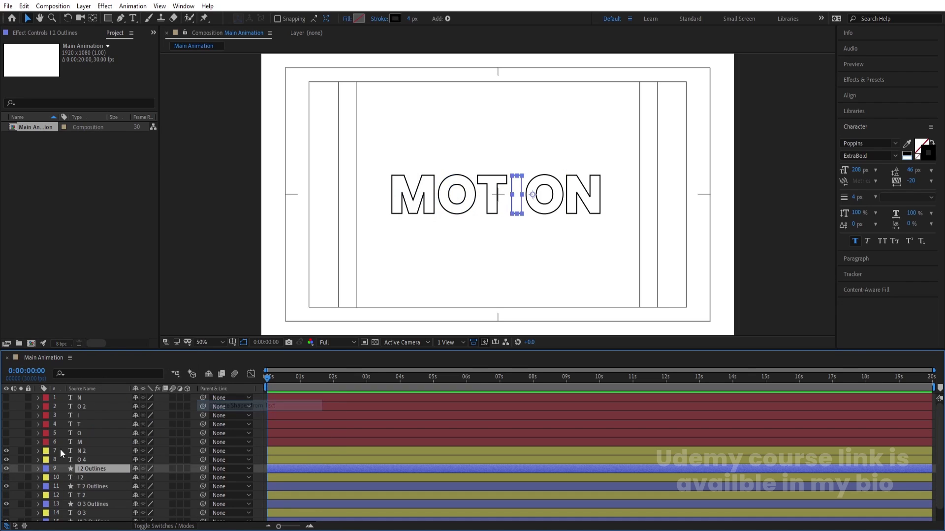
Create shape outlines from the text layers O 4 and N 2
right_click(87, 458)
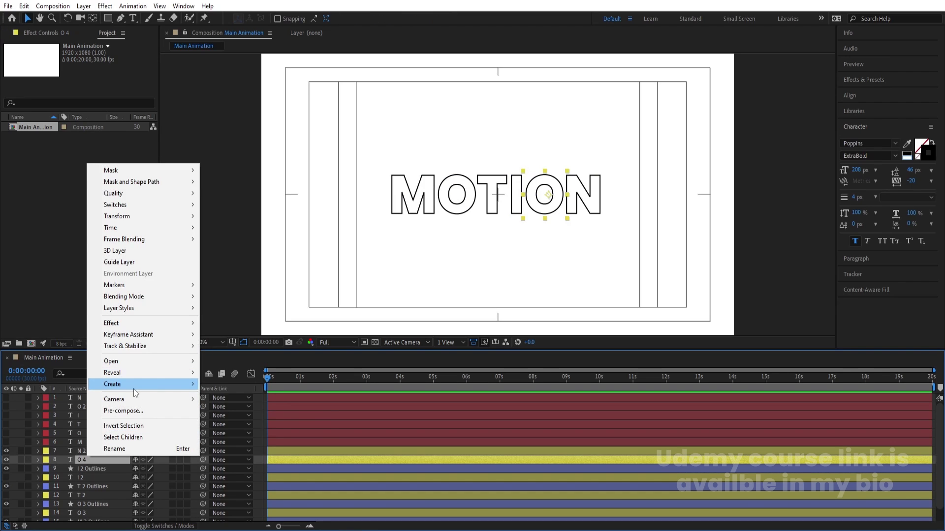
mouse_move(134, 388)
click(270, 392)
right_click(108, 450)
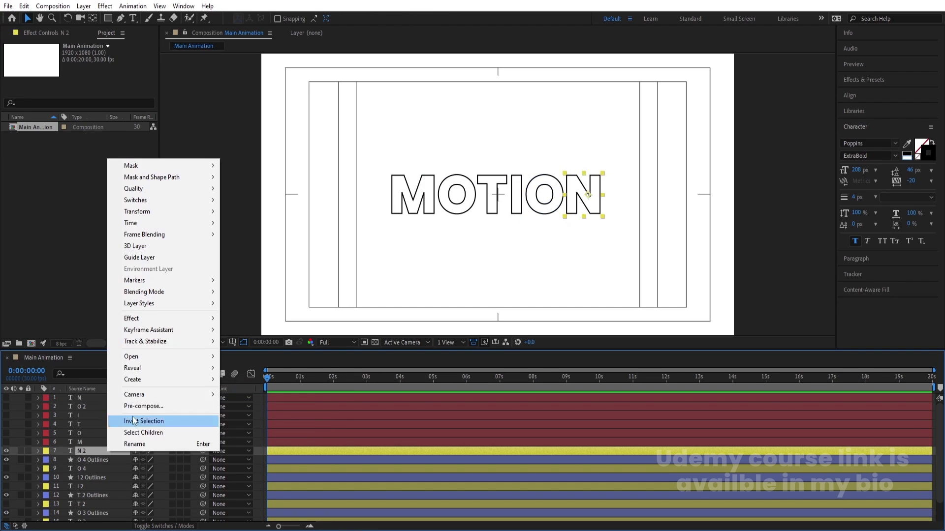
click(271, 392)
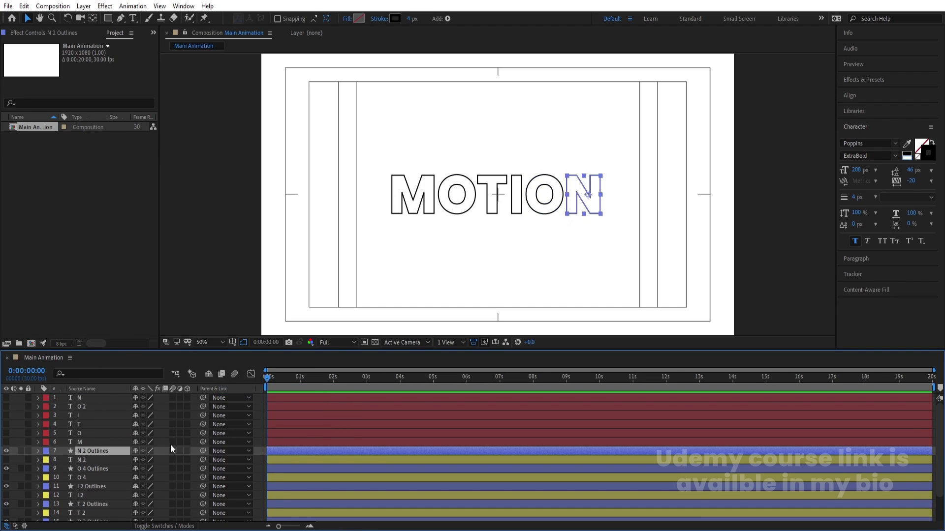
Delete the six yellow-labelled text layers, from N 2 to M 2, keeping their outline shape layers
click(87, 460)
ctrl+click(80, 479)
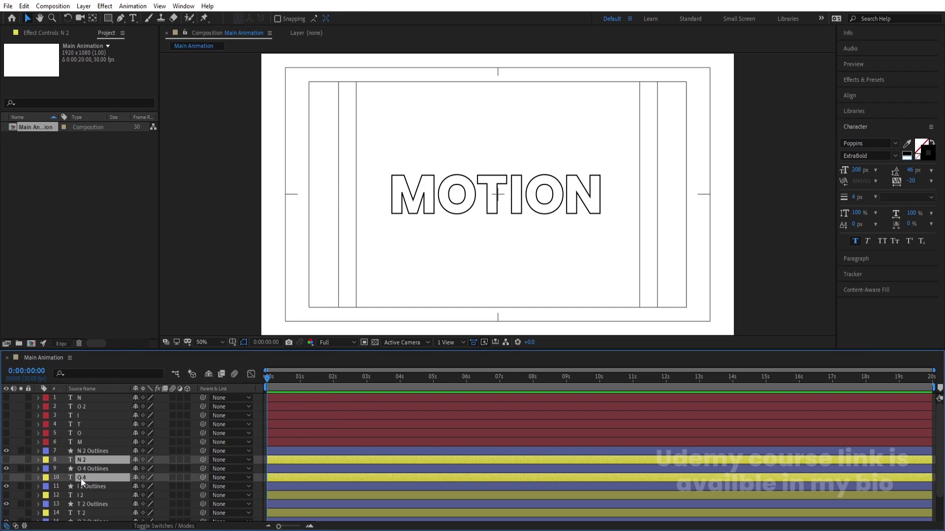
ctrl+click(81, 494)
scroll(82, 494, down, 2)
ctrl+click(85, 483)
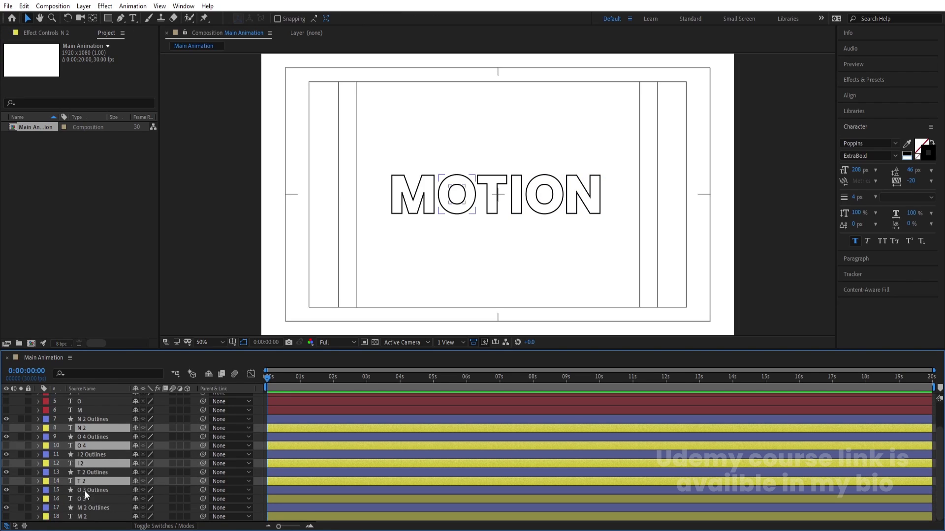
ctrl+click(84, 500)
ctrl+click(87, 516)
key(Delete)
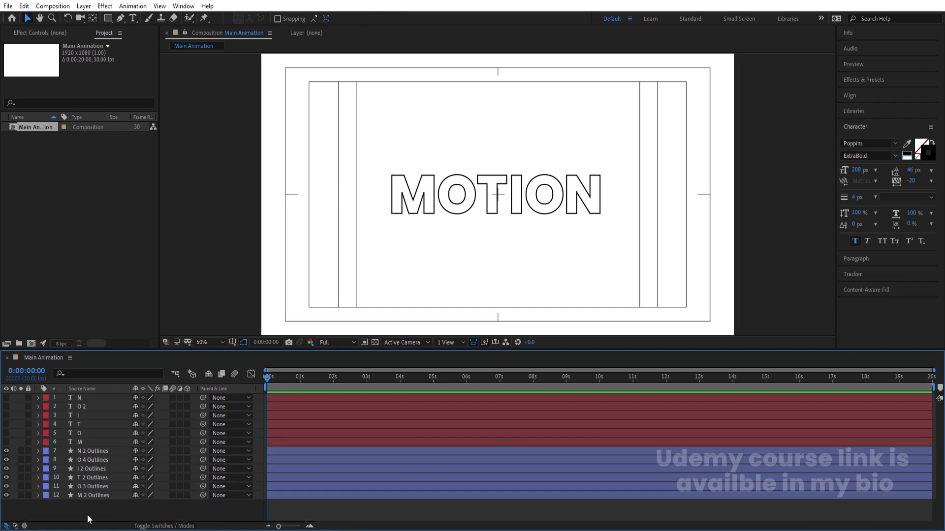
Delete the M 2 Outlines layer
click(92, 496)
click(92, 496)
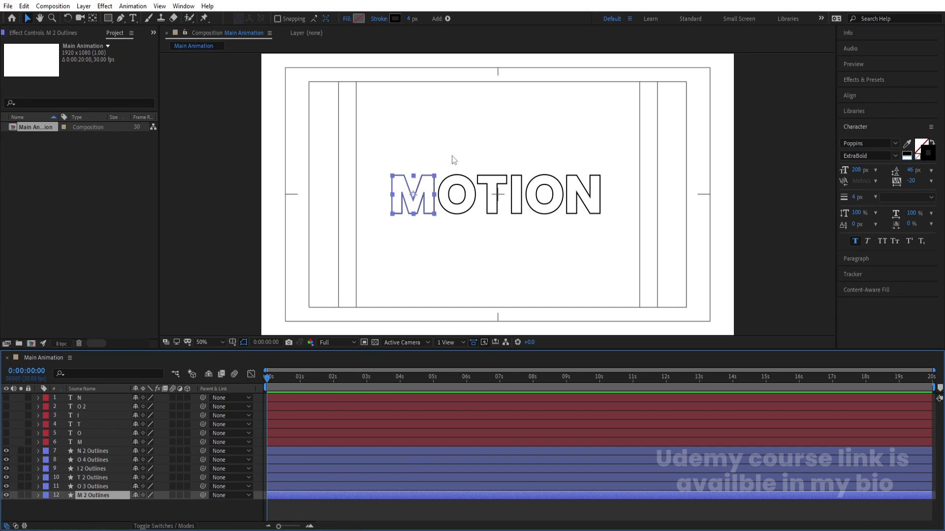
key(Delete)
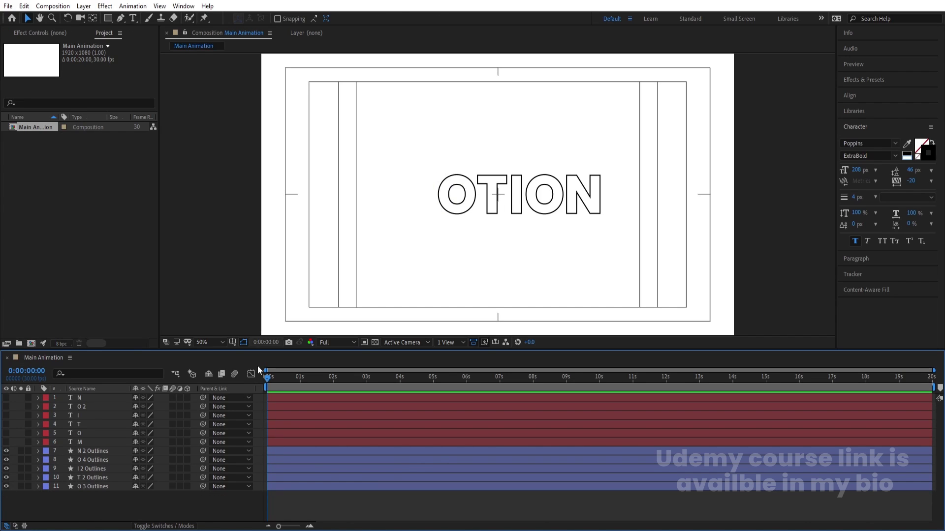
Center the anchor points of the five remaining outline layers within their letters and deselect the layers
click(83, 486)
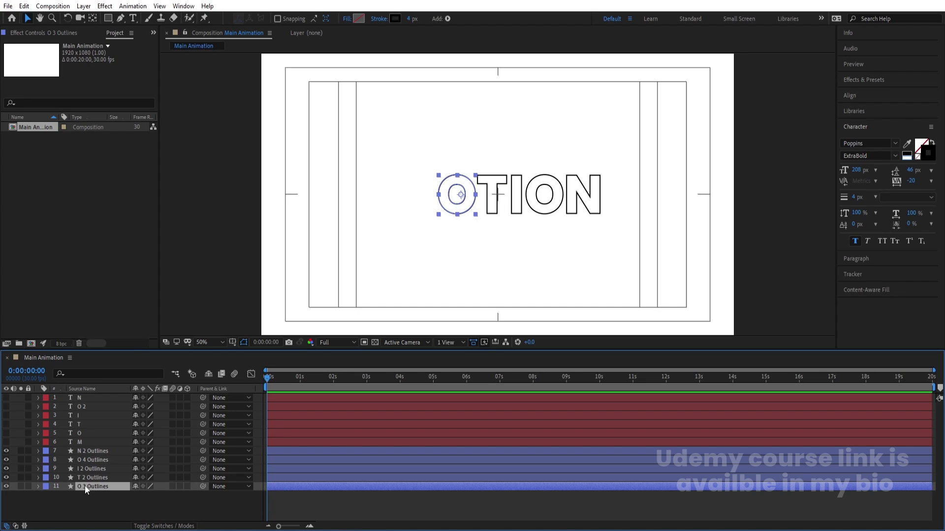
shift+click(83, 450)
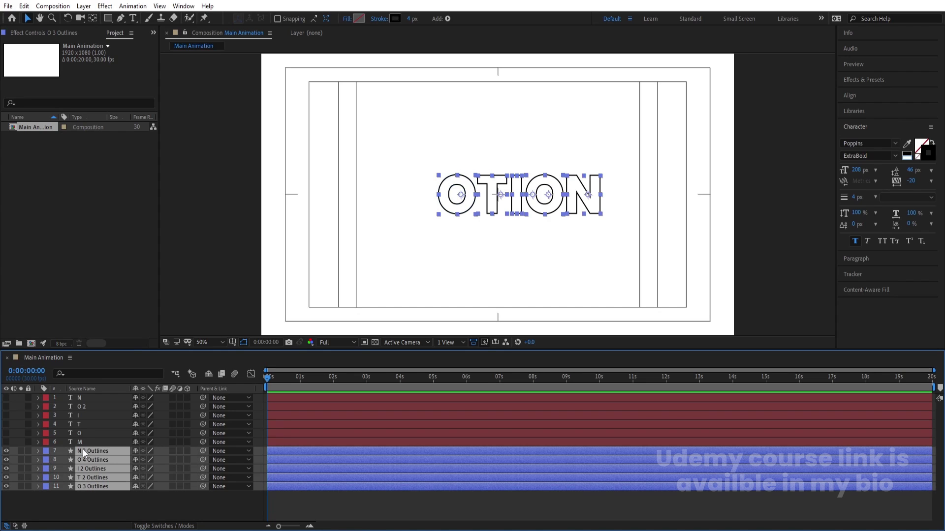
key(ctrl+alt+Home)
click(90, 504)
Add Trim Paths to the O 3 Outlines layer and expand its properties
click(96, 485)
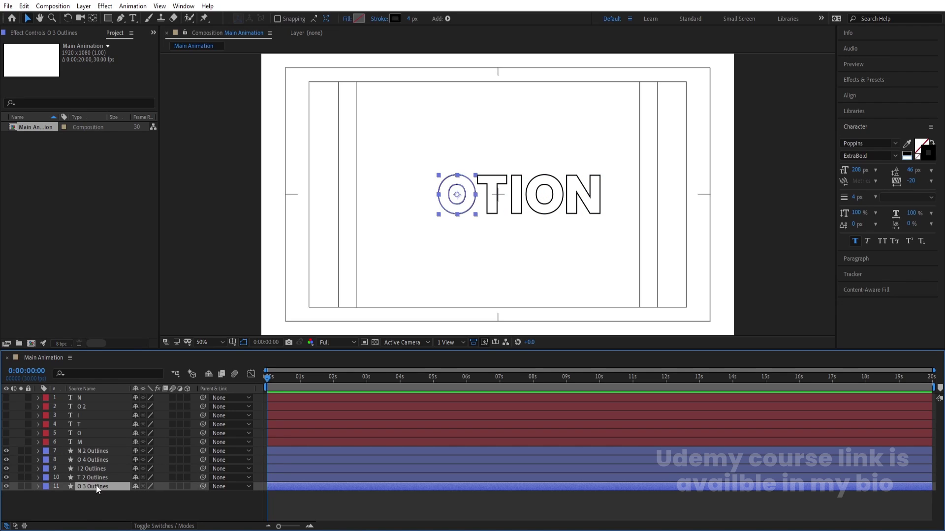
click(38, 486)
click(192, 496)
click(229, 438)
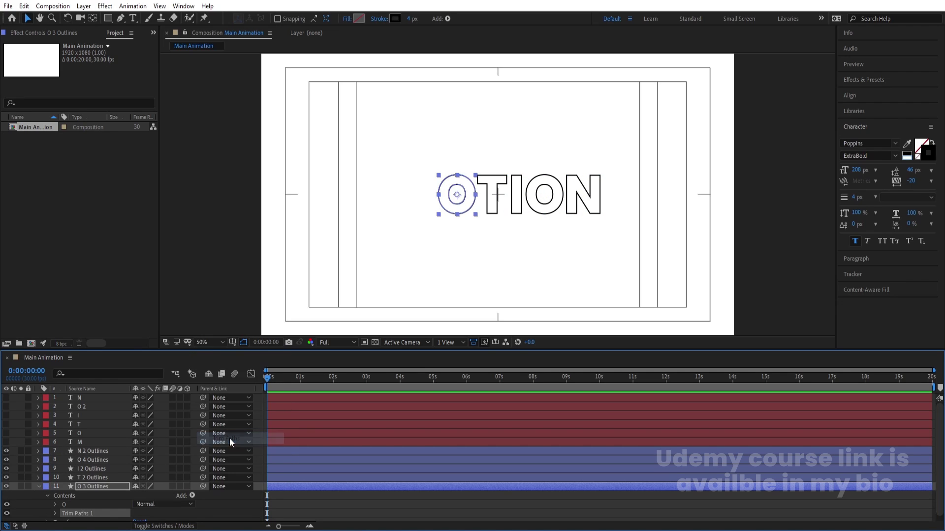
click(55, 513)
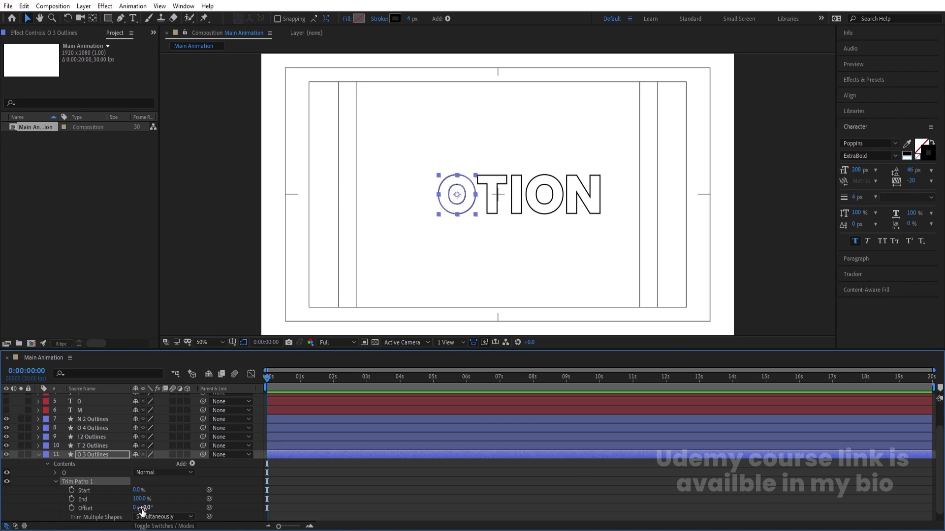
Keyframe the Trim Paths End of the O 3 outline from 0% at 0:00:00:00 to 100% at 0:00:02:00
click(82, 499)
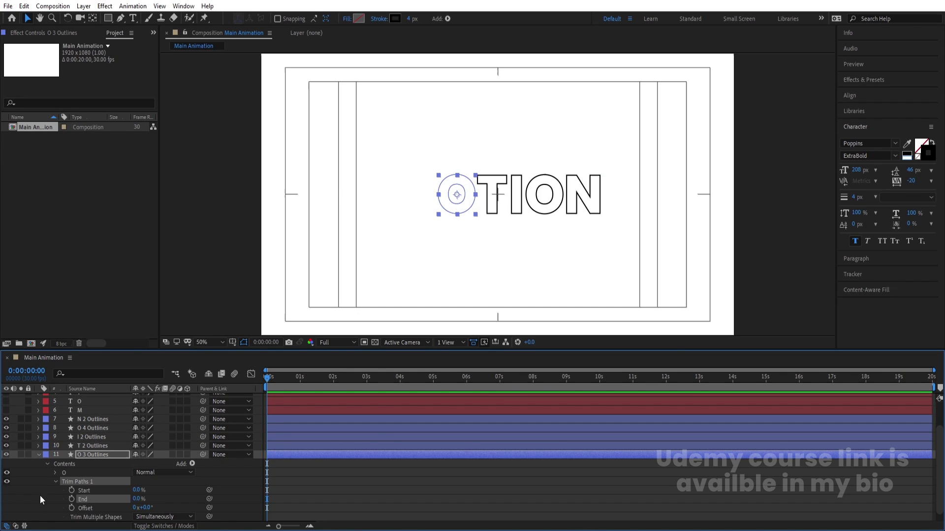
key(equal)
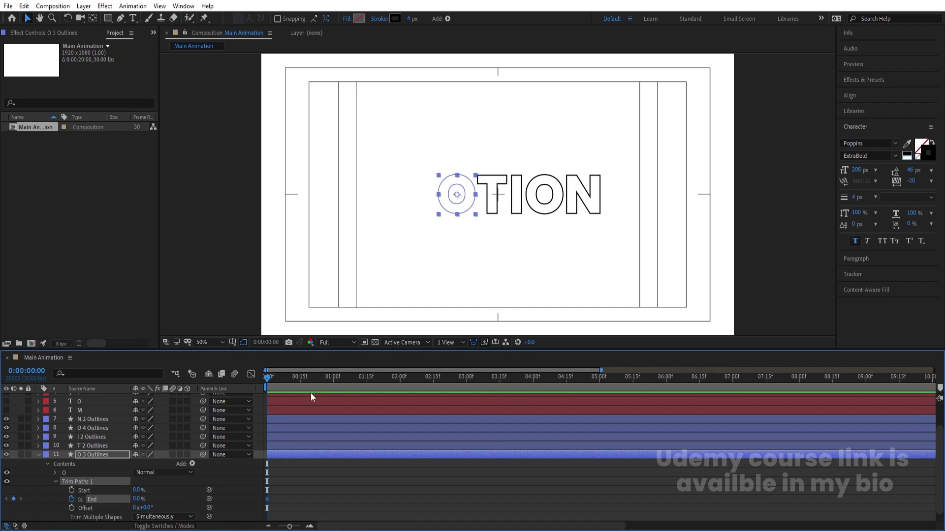
click(400, 379)
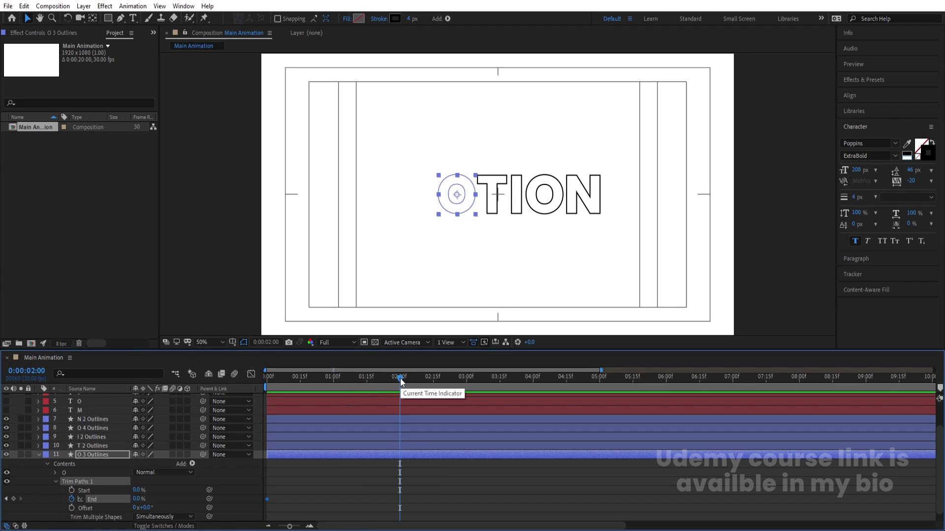
drag(137, 499, 180, 496)
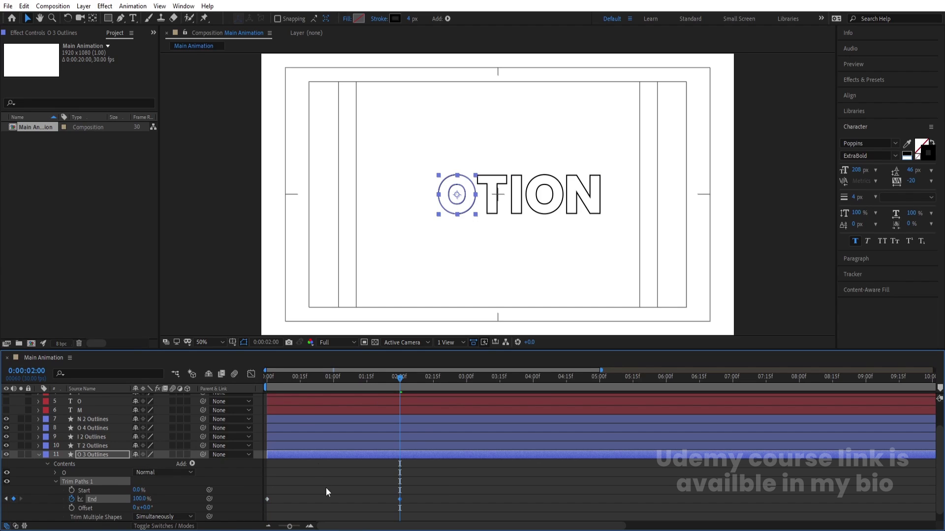
Preview the O's stroke animation and move its second End keyframe to 0:00:01:15
drag(288, 385, 213, 391)
key(space)
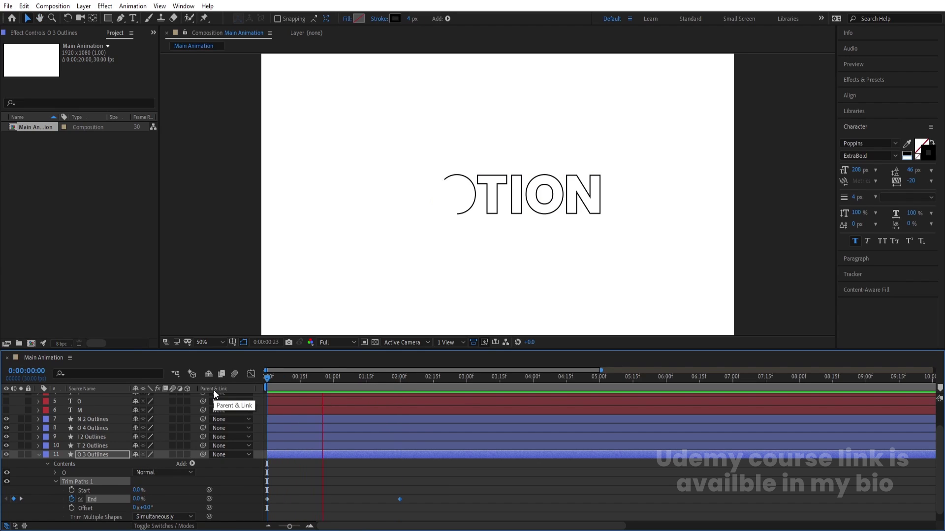
key(space)
drag(370, 385, 369, 386)
drag(399, 499, 367, 500)
Replay the animation from the start and apply Easy Ease to the End keyframe at 0:00:01:15
key(Home)
key(space)
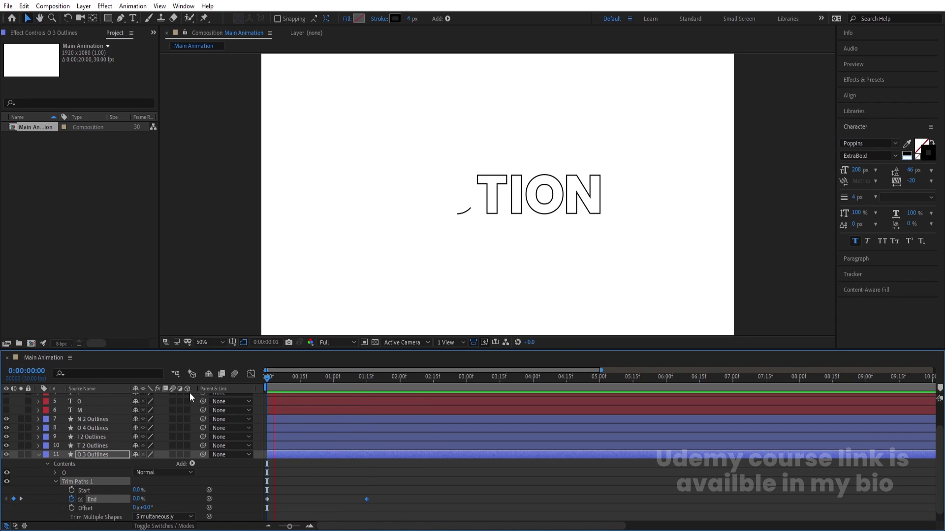
key(space)
drag(345, 475, 377, 506)
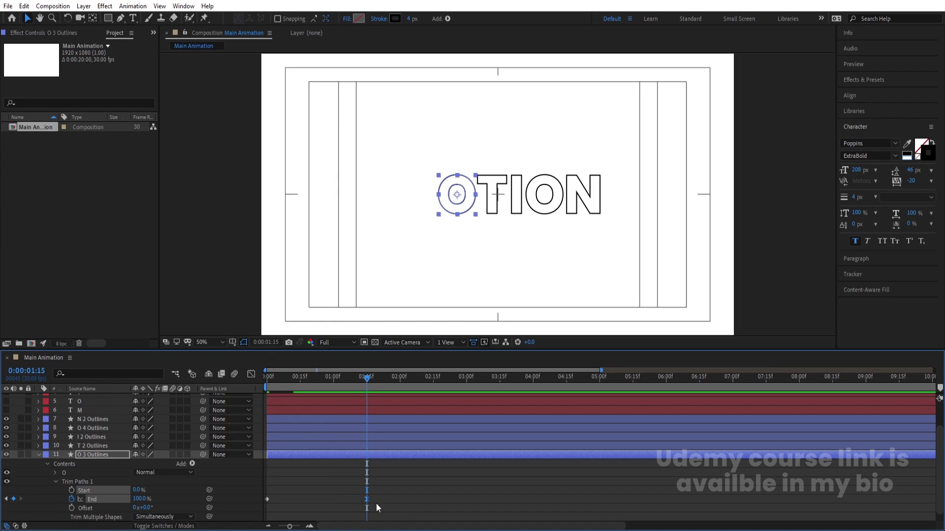
click(2, 488)
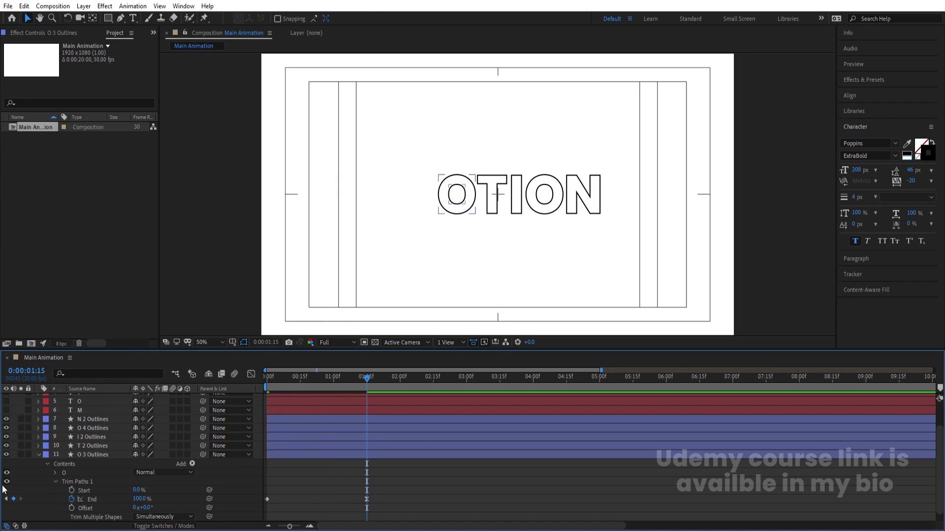
Copy the O's Trim Paths to the T, I, second O and N outline layers at 0:00:00:00 and reveal their keyframes
click(67, 480)
key(Home)
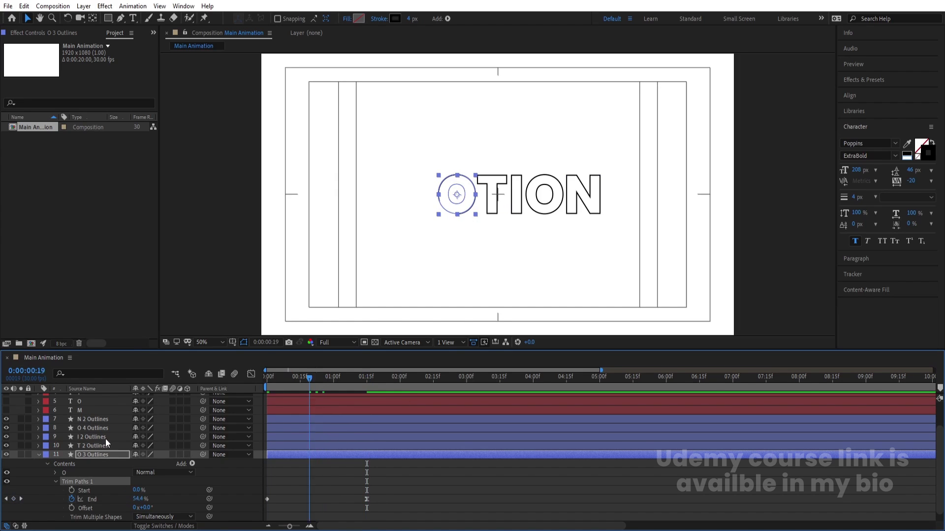
click(108, 447)
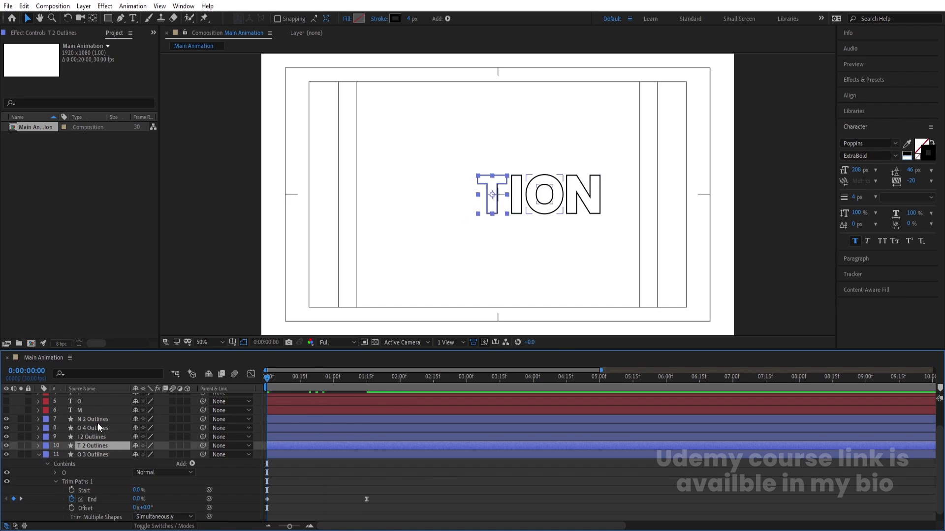
shift+click(93, 420)
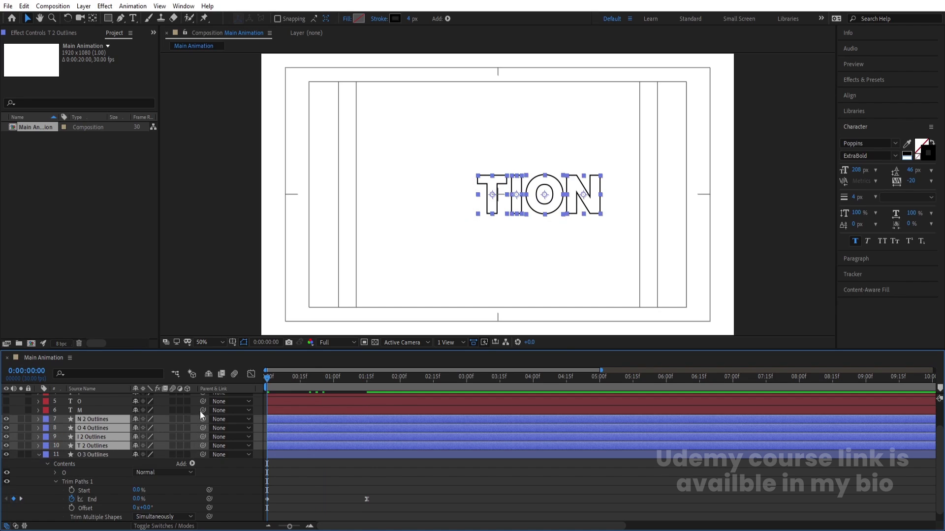
key(ctrl+v)
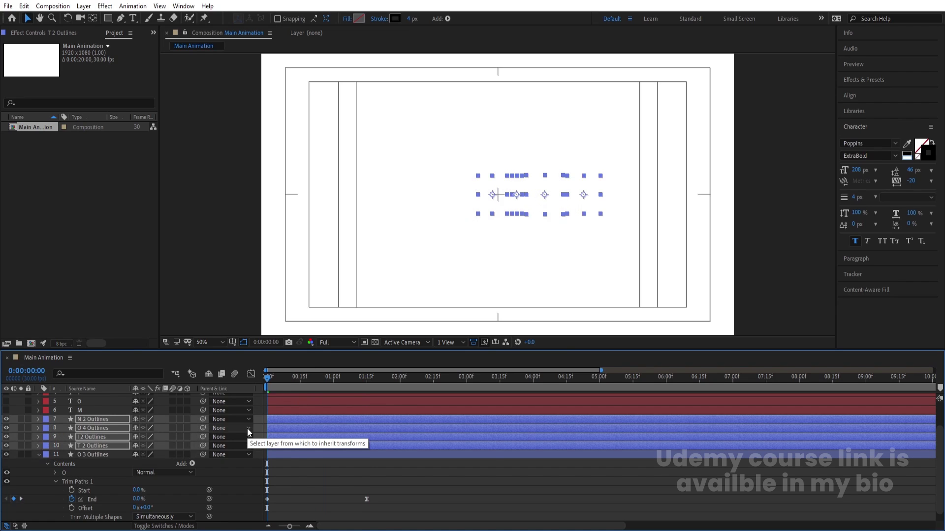
key(u)
scroll(373, 462, down, 2)
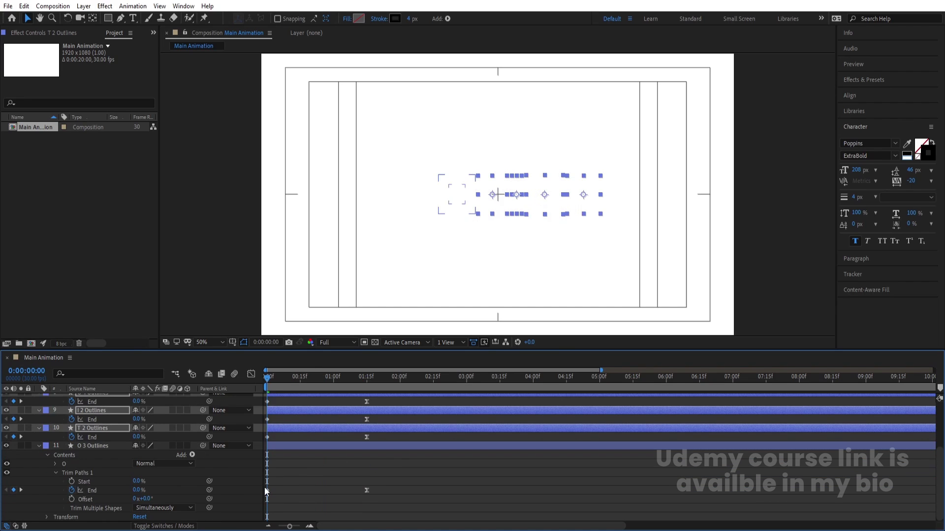
Apply Easy Ease to the Trim Paths End keyframes of the T, I, second O and N outline layers
click(270, 462)
scroll(296, 441, up, 4)
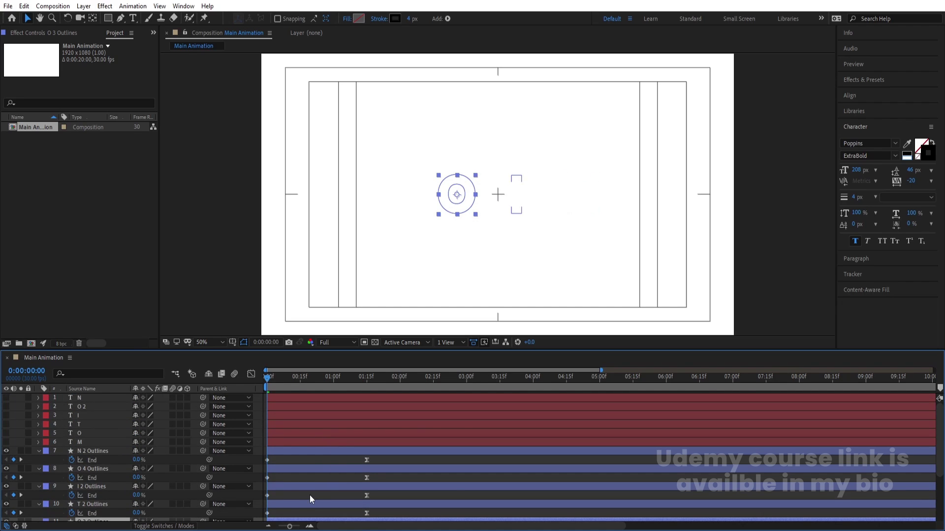
click(391, 505)
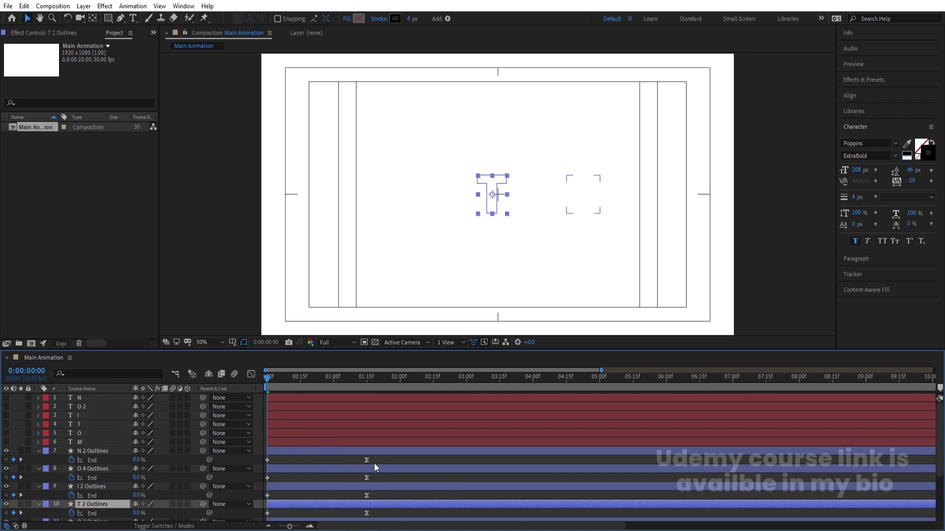
drag(381, 510, 229, 433)
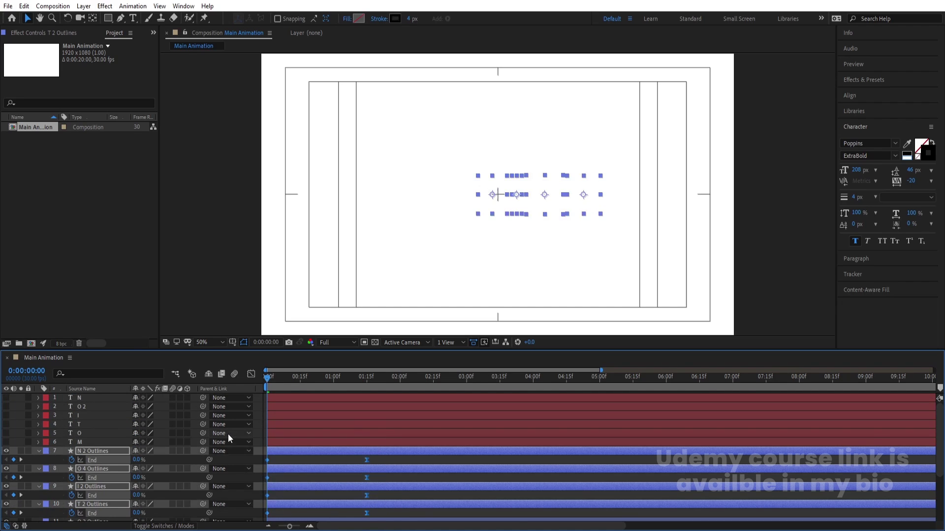
scroll(369, 453, down, 2)
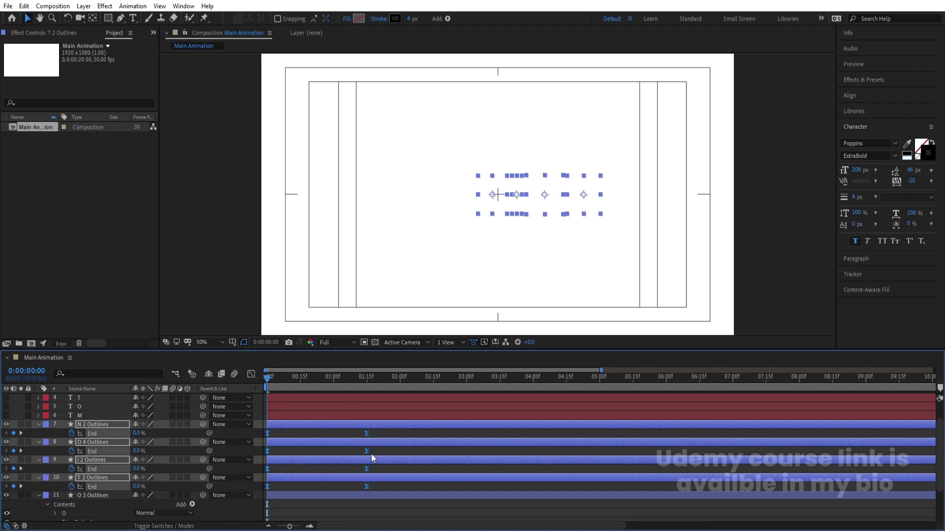
Offset the T outline layer to start at 0:00:00:10 and the I outline layer to start at 0:00:00:20
key(equal)
click(311, 377)
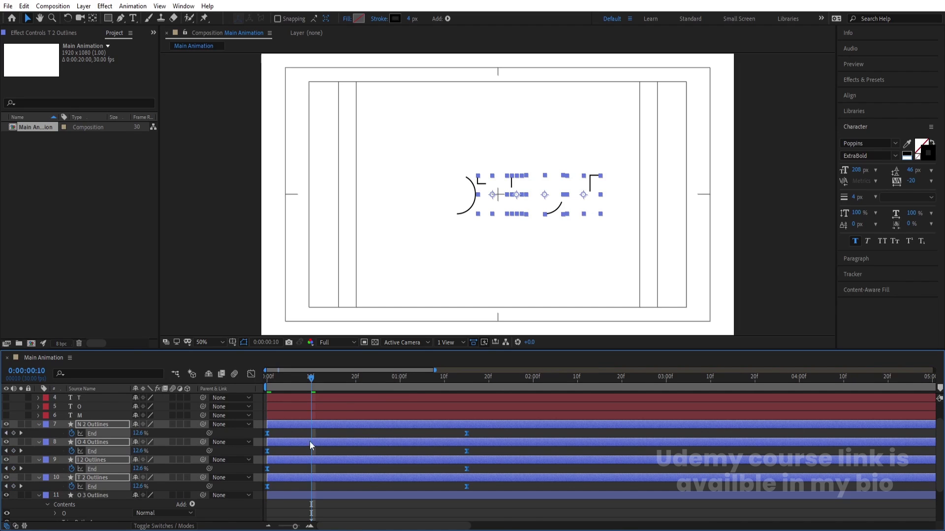
click(302, 467)
click(309, 475)
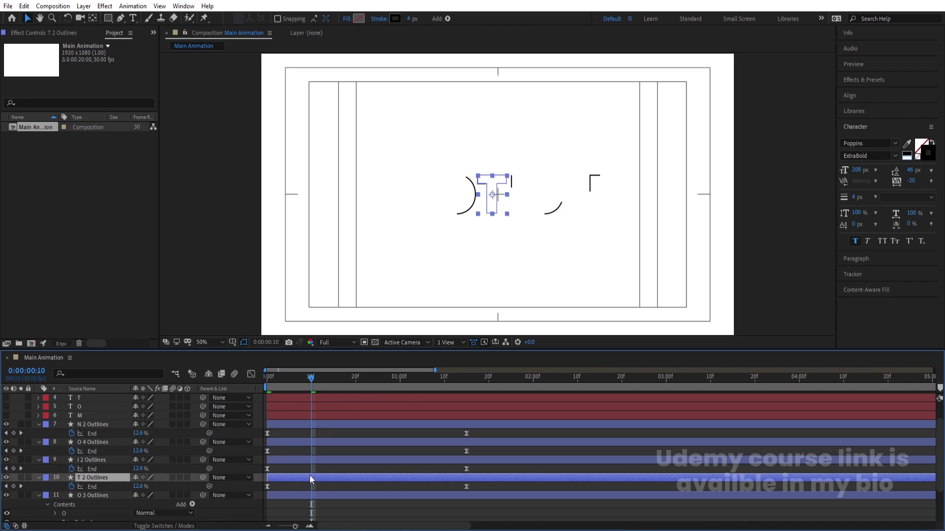
key(bracketleft)
click(355, 383)
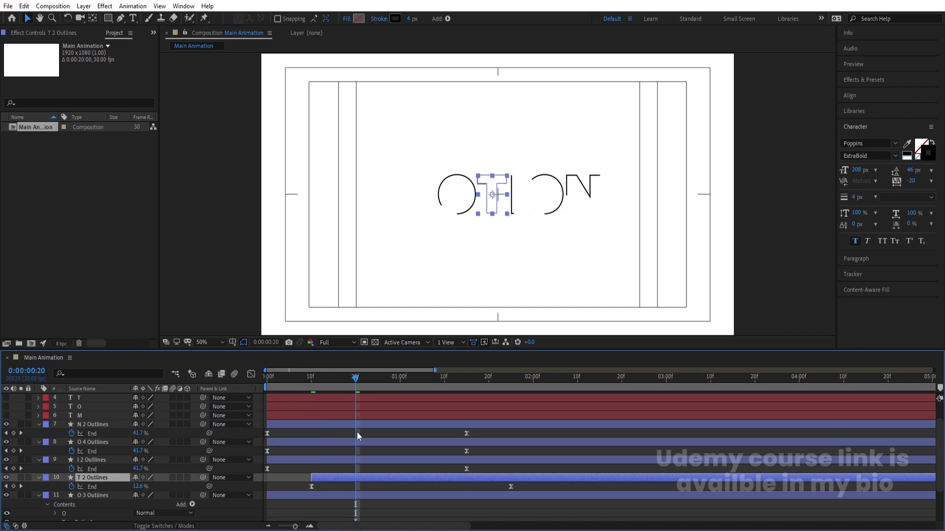
click(352, 462)
key(bracketleft)
Offset the second O outline layer to start at 0:00:01:00 and the N outline layer to start at 0:00:01:10
click(399, 384)
click(393, 444)
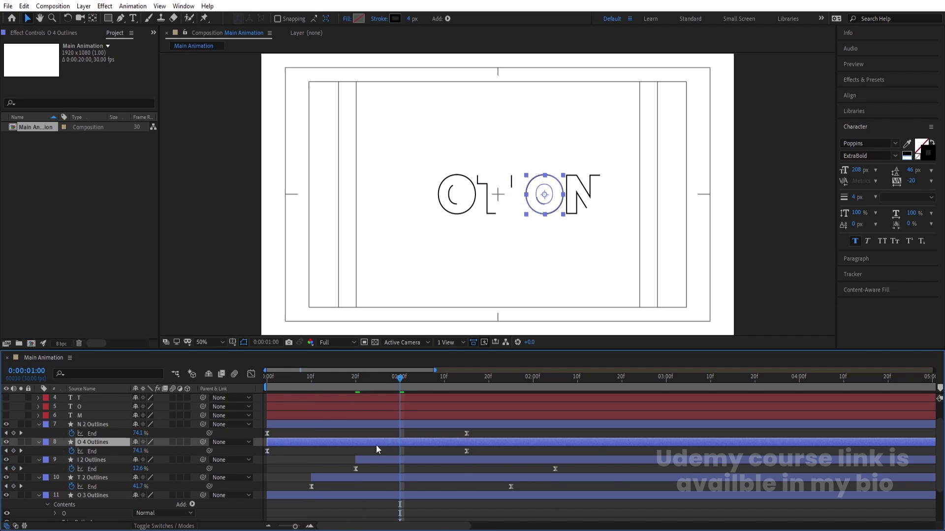
key(bracketleft)
click(445, 378)
click(439, 426)
key(bracketleft)
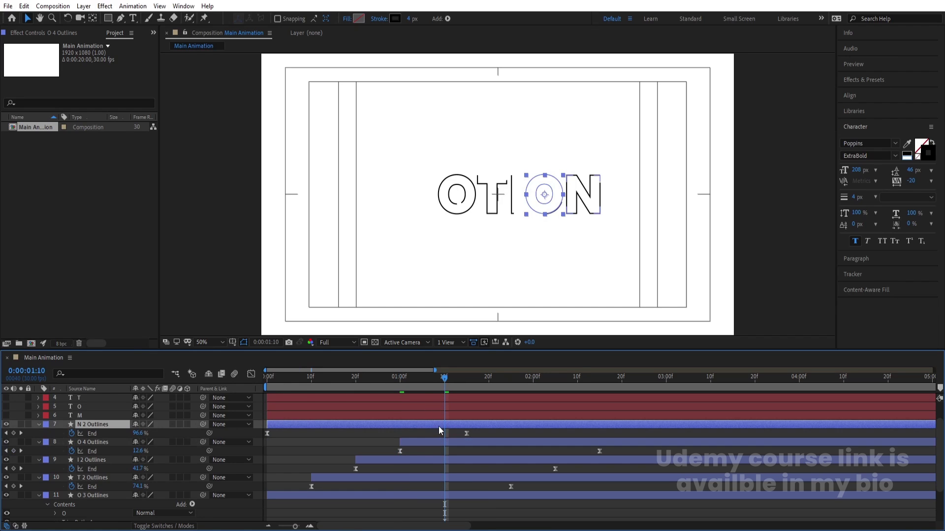
Preview the staggered outline animation and collapse the outline layers' keyframe properties
key(space)
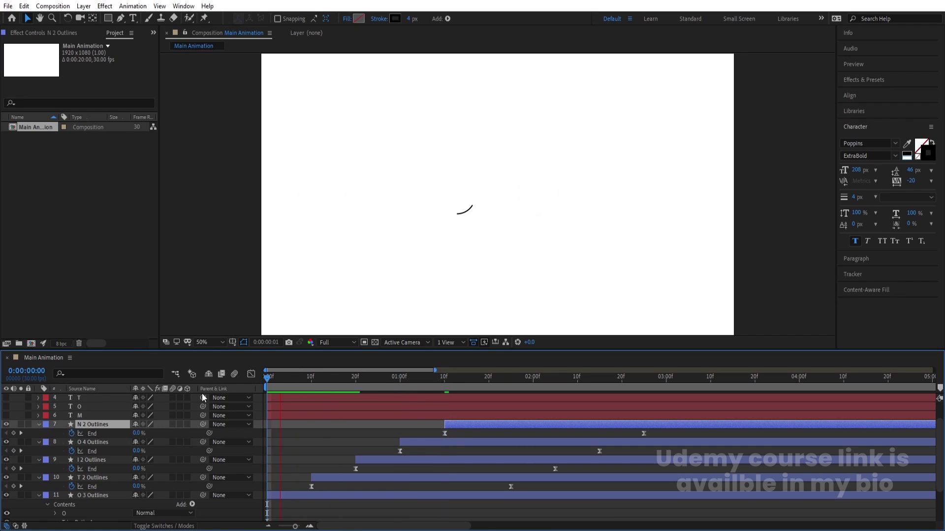
click(386, 377)
drag(385, 377, 328, 409)
click(322, 433)
key(u)
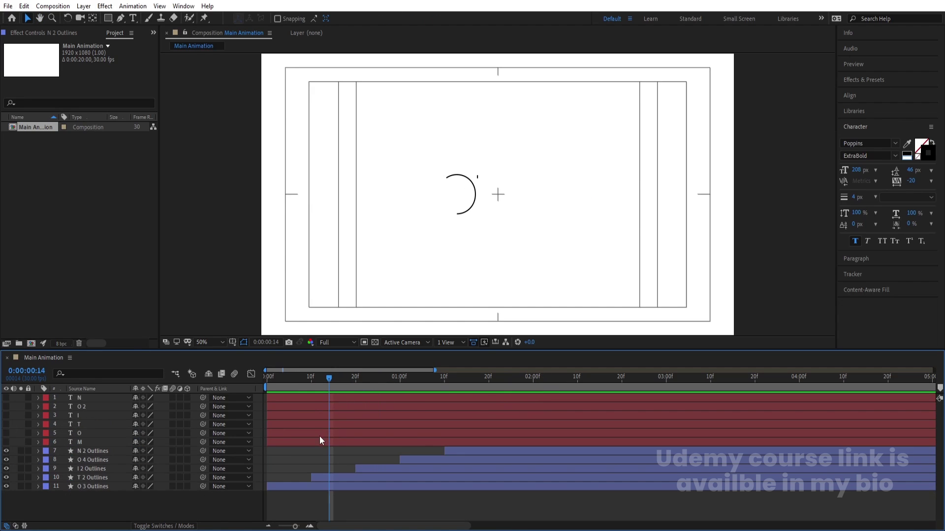
Draw a horizontal 4 px black line with the Pen tool from the first O's stroke start to beyond the composition's left edge
click(120, 23)
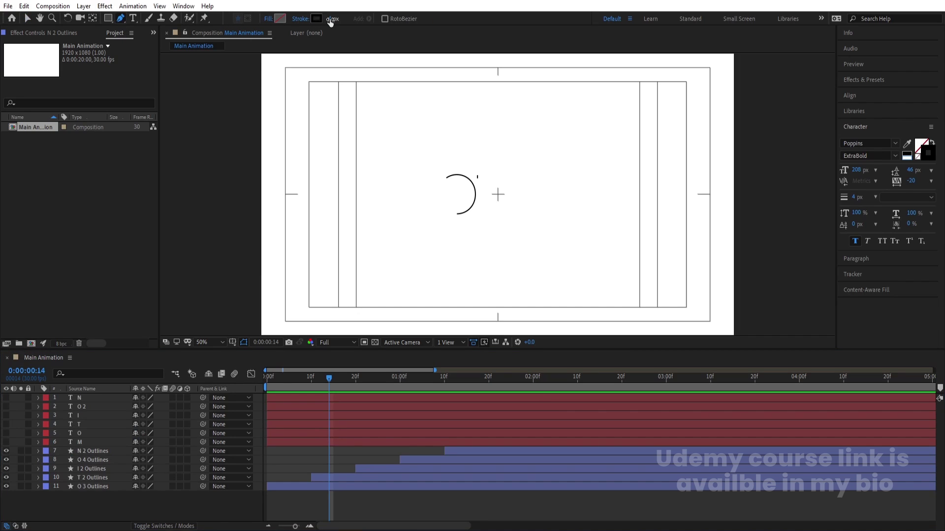
scroll(451, 221, up, 6)
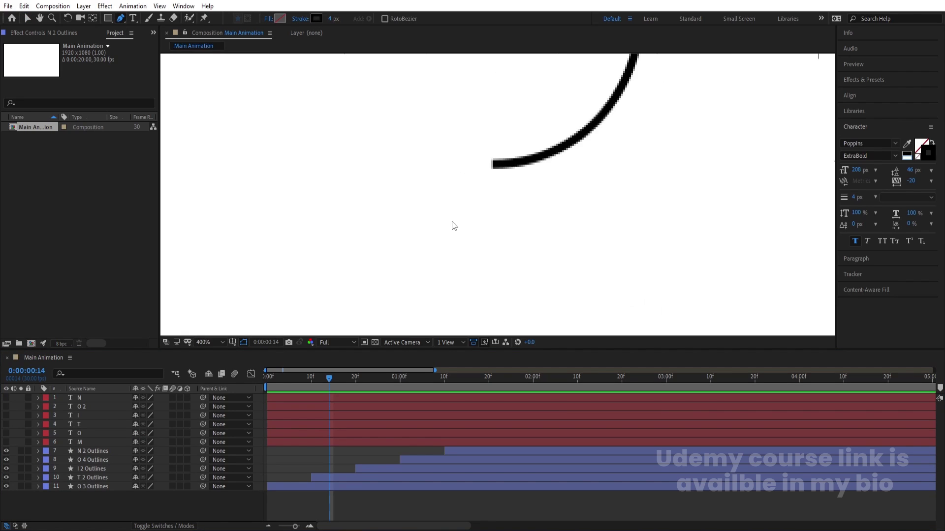
scroll(494, 167, up, 2)
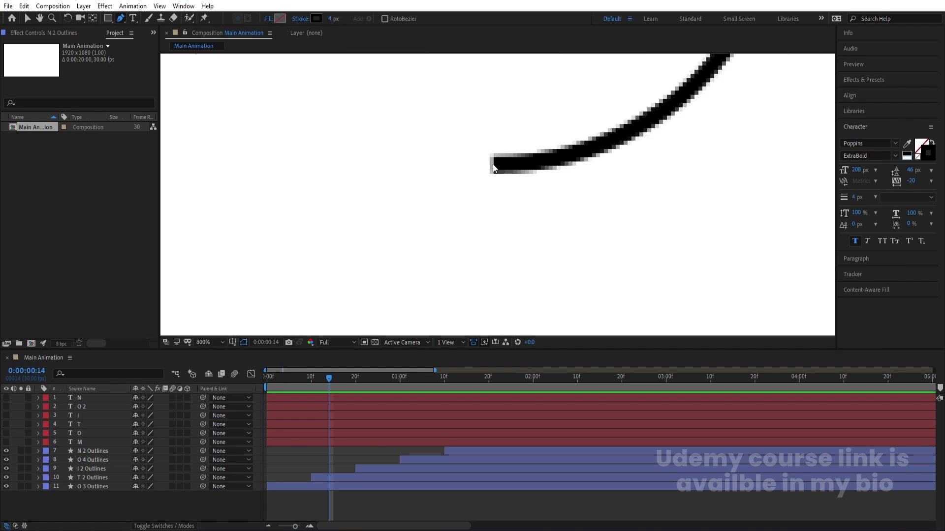
click(496, 169)
scroll(496, 168, down, 3)
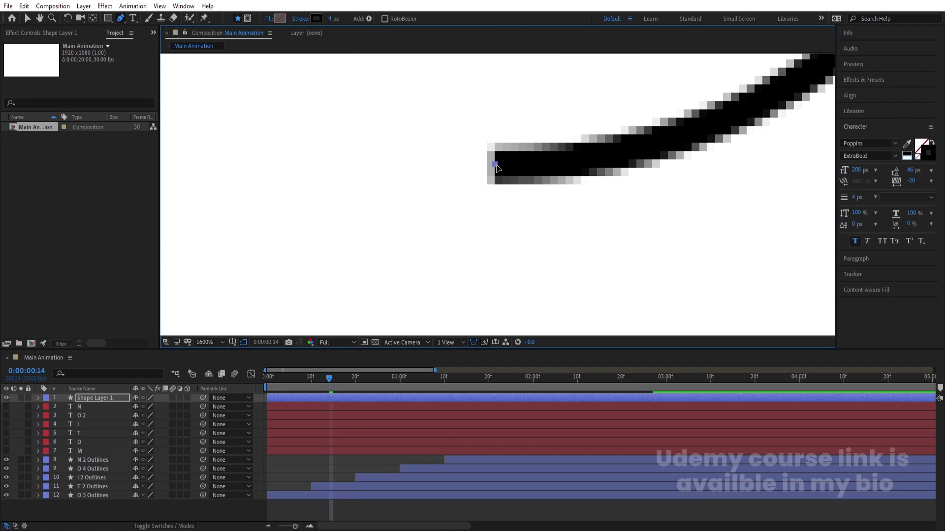
scroll(497, 168, down, 4)
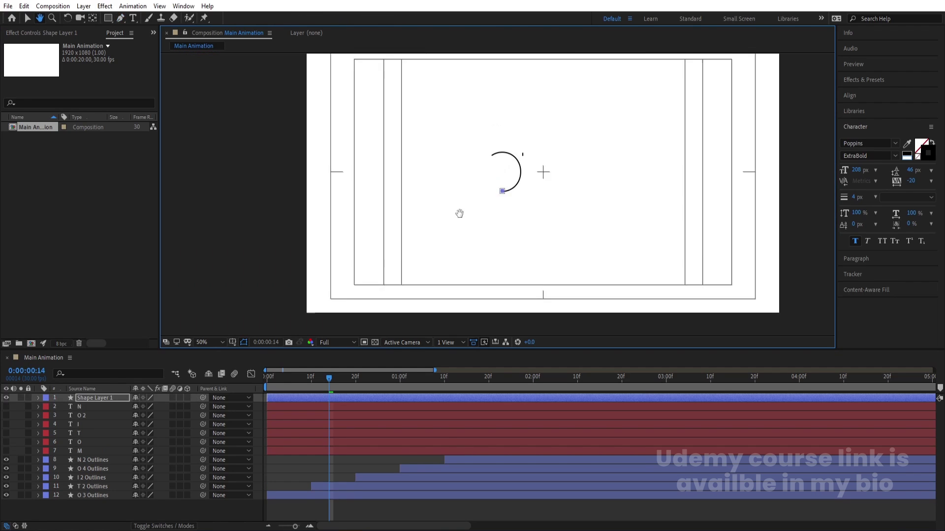
click(318, 223)
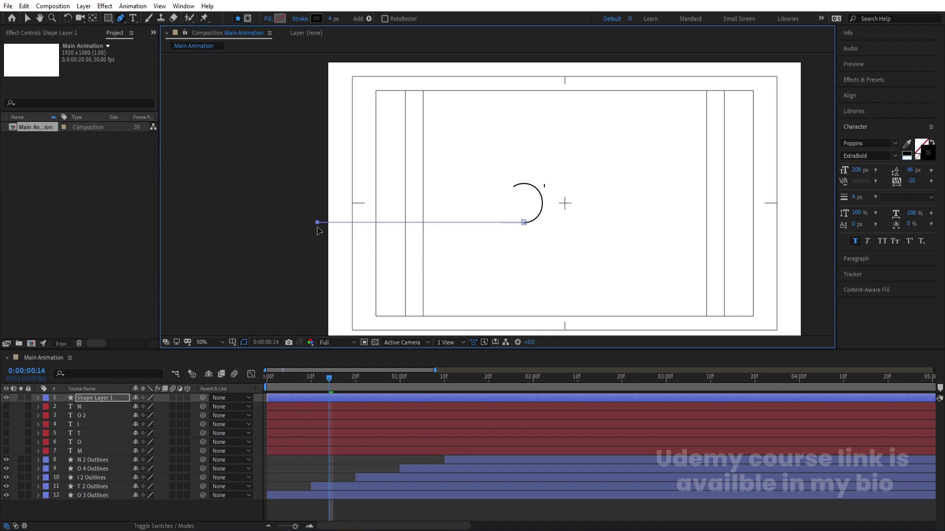
click(258, 408)
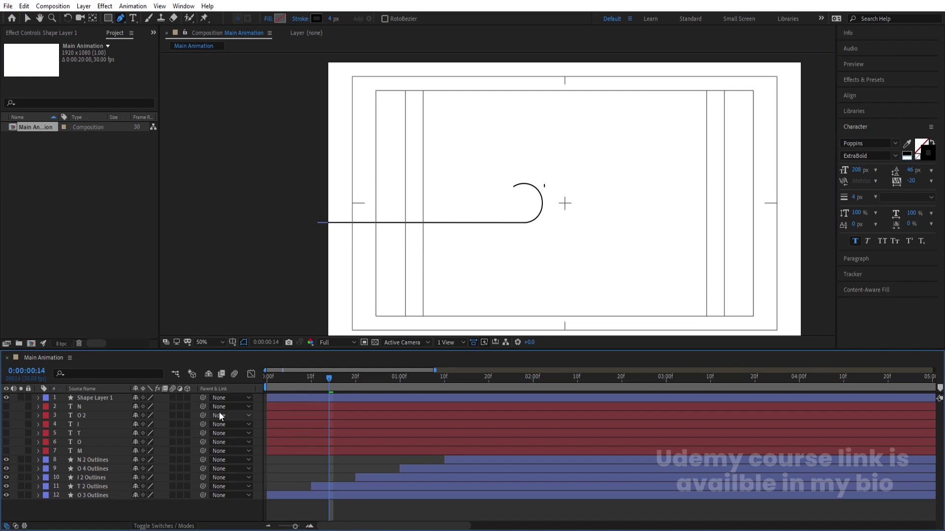
Return to 0:00:00:00 and add Trim Paths to the new line's shape layer
drag(290, 375, 265, 385)
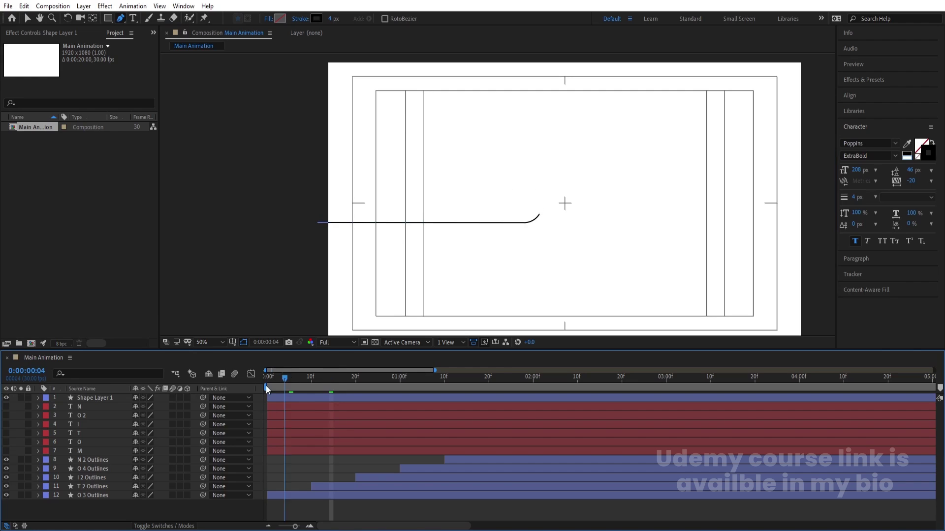
click(99, 398)
click(38, 399)
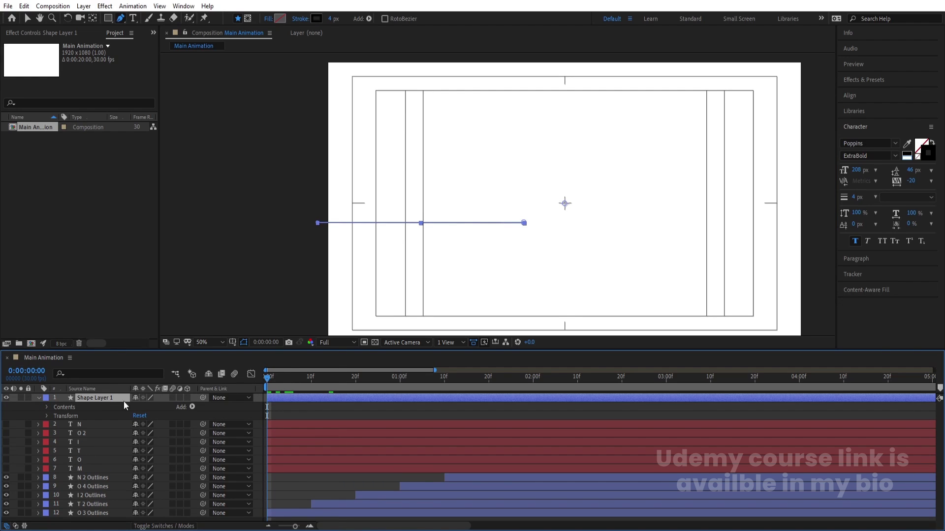
click(192, 407)
click(219, 349)
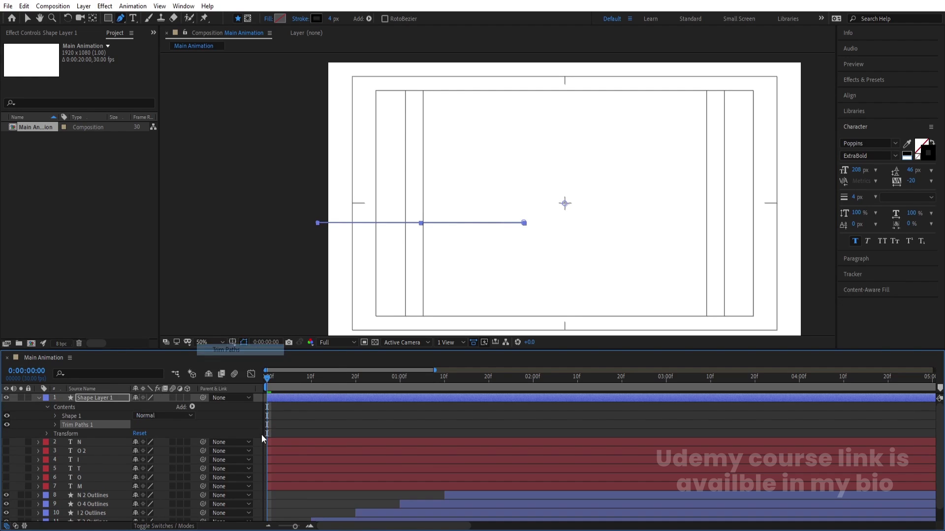
Keyframe the line's Trim Paths Start from 100% at 0:00:00:00 to 0% at 0:00:00:20
click(54, 426)
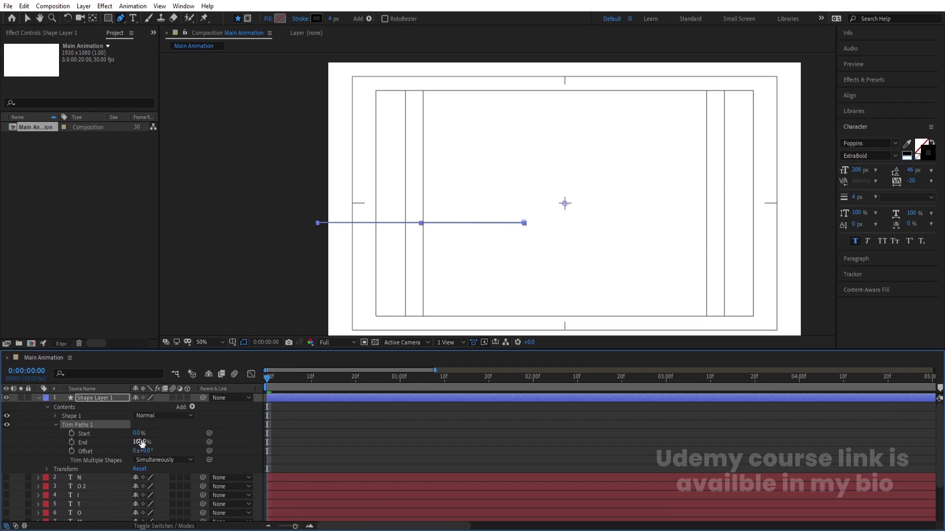
drag(137, 435, 266, 423)
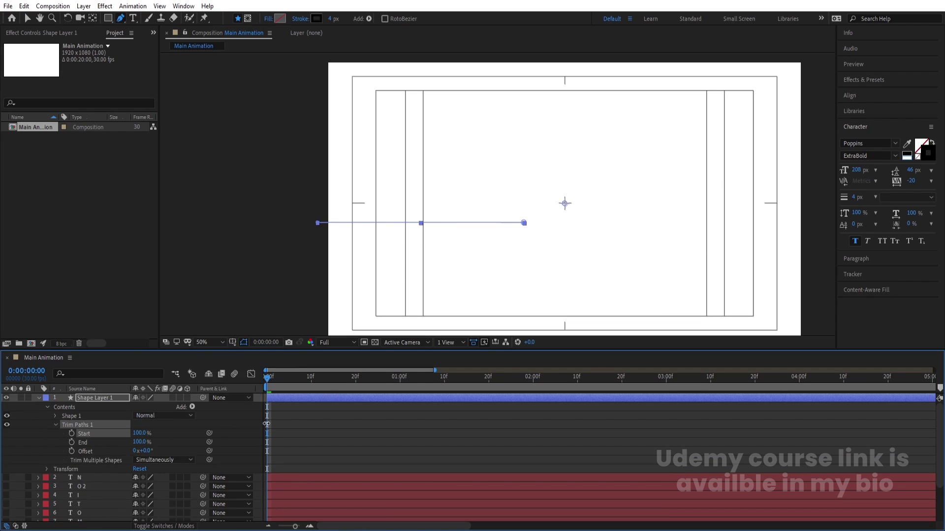
click(73, 434)
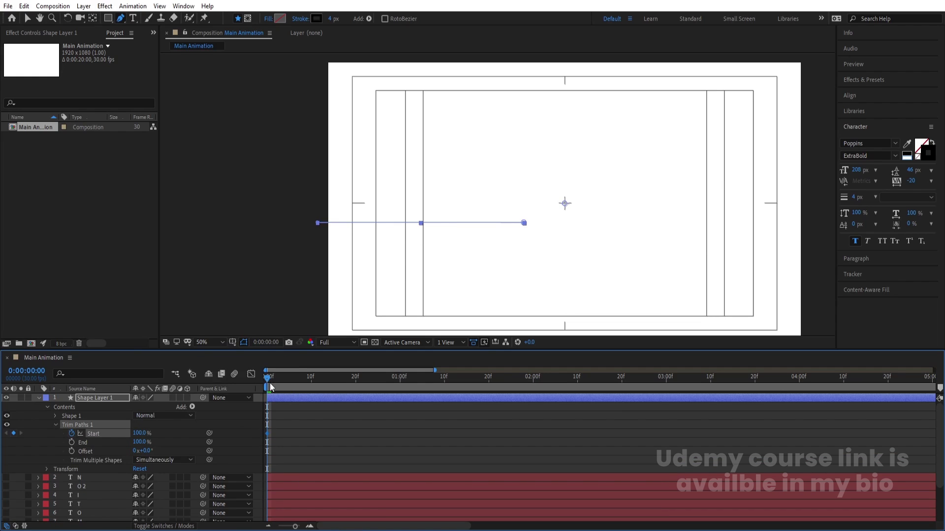
click(355, 379)
drag(140, 433, 64, 438)
Shift all five letter outline layers together so the first O outline starts at 0:00:00:20, and preview the result
scroll(338, 436, down, 3)
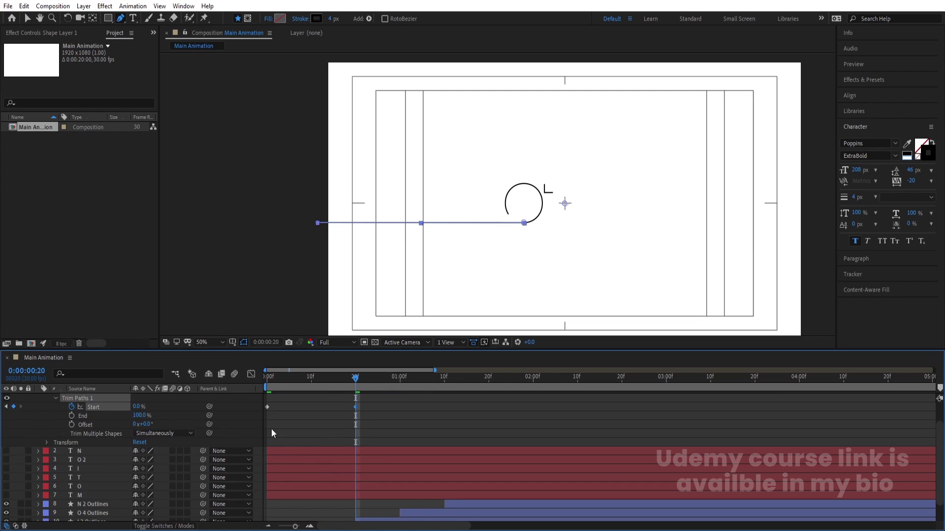
scroll(458, 487, down, 2)
click(467, 485)
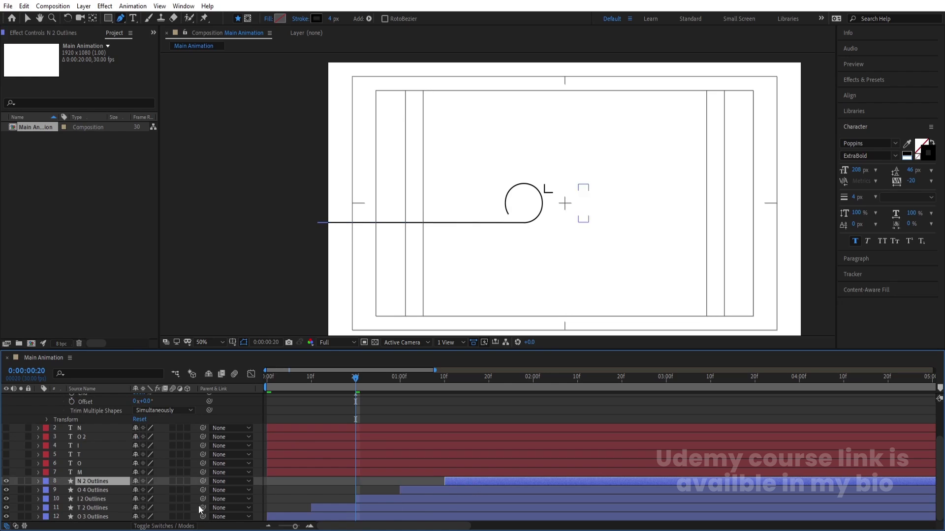
shift+click(112, 517)
drag(319, 507, 411, 513)
key(space)
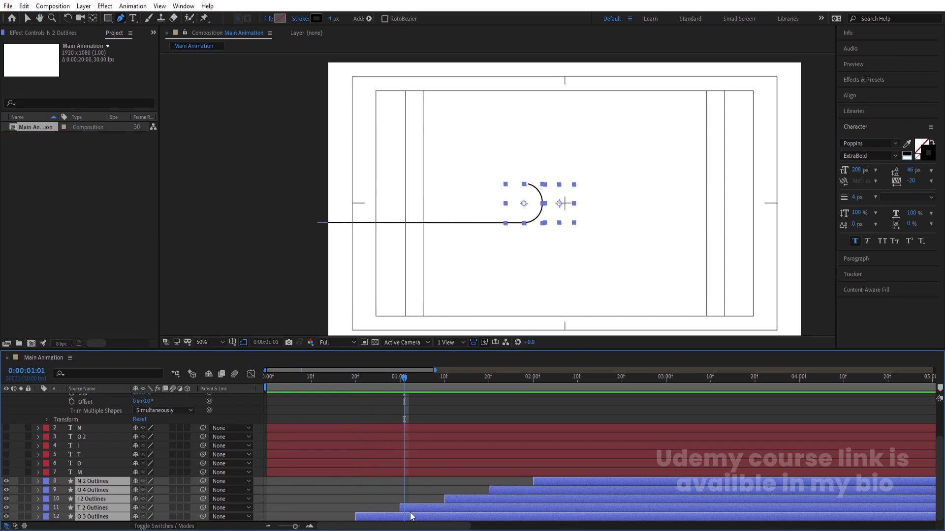
Check the first O outline's keyframes and add a 100% End keyframe to the line's Trim Paths at 0:00:02:05
scroll(401, 459, up, 2)
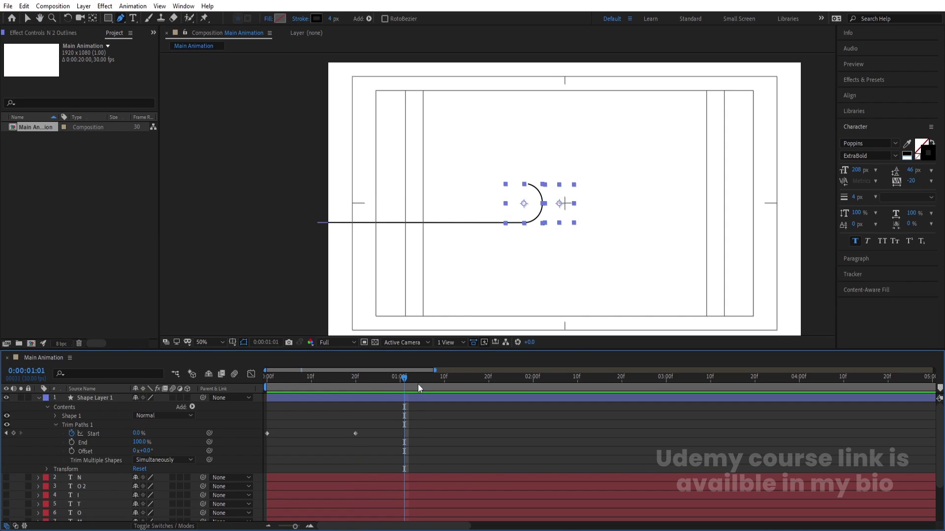
drag(401, 379, 498, 386)
click(495, 399)
scroll(492, 488, down, 2)
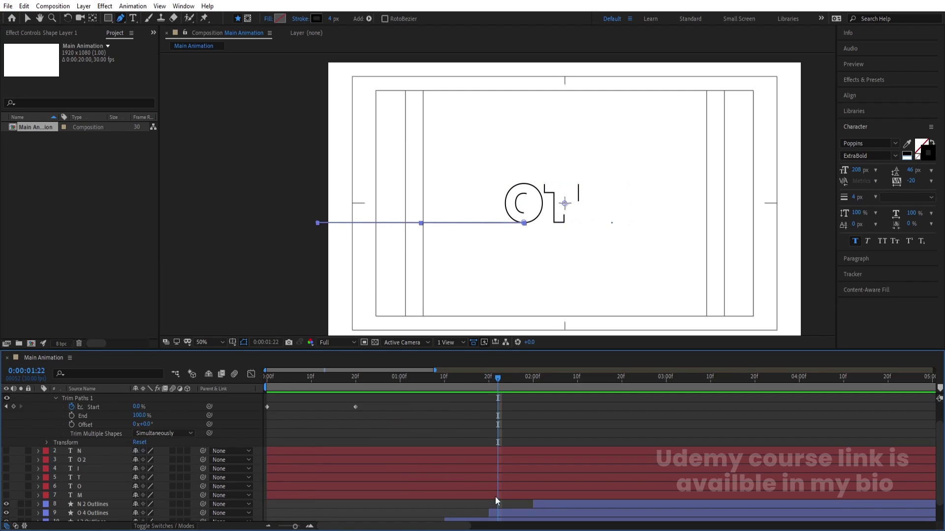
click(487, 517)
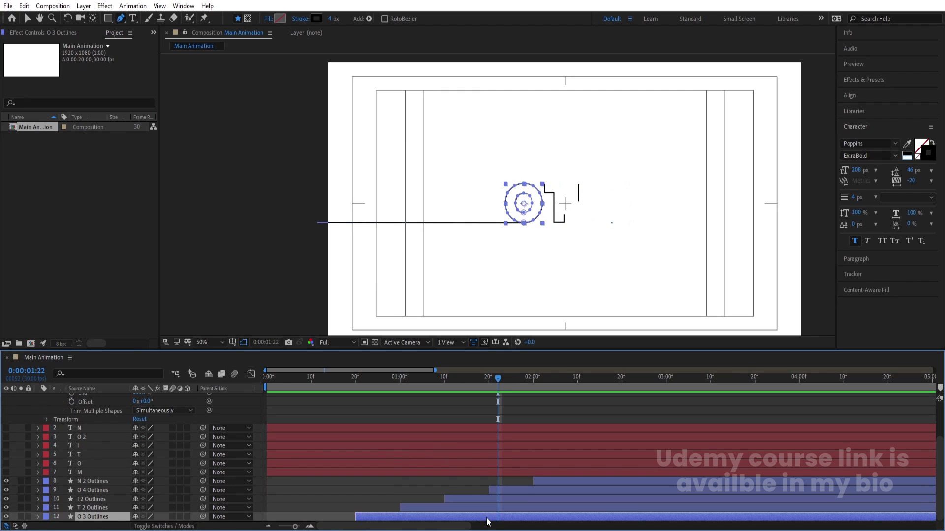
key(u)
drag(544, 394, 553, 400)
scroll(533, 434, up, 2)
click(533, 434)
click(71, 442)
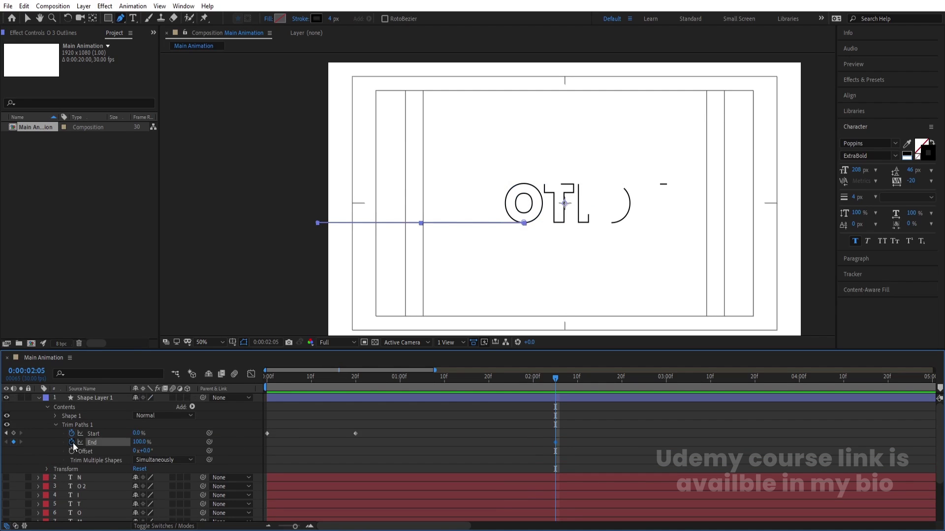
Add a 100% End keyframe for the line at 0:00:01:10 and set its End to 0% at 0:00:02:05
click(465, 379)
drag(462, 382, 444, 379)
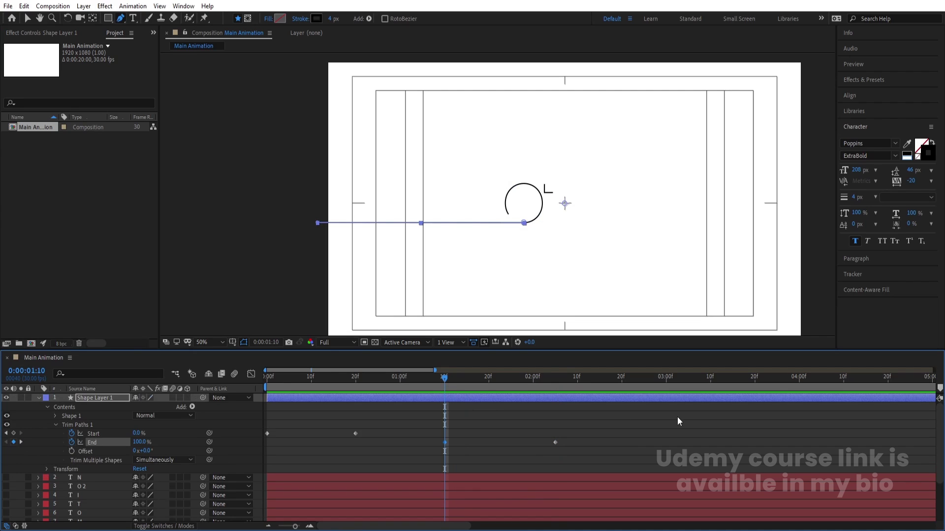
click(556, 381)
drag(147, 444, 98, 445)
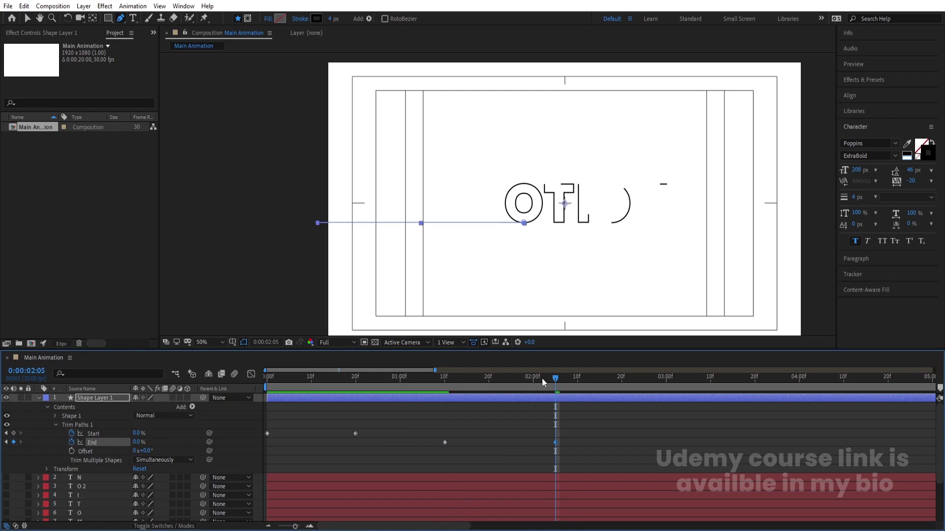
Preview the line's exit and apply Easy Ease to its End keyframe at 0:00:02:05
drag(543, 380, 412, 382)
key(space)
key(space)
drag(542, 383, 488, 389)
drag(535, 424, 567, 449)
key(F9)
Play the line and letter outline animation from the start to check the timing
key(space)
key(space)
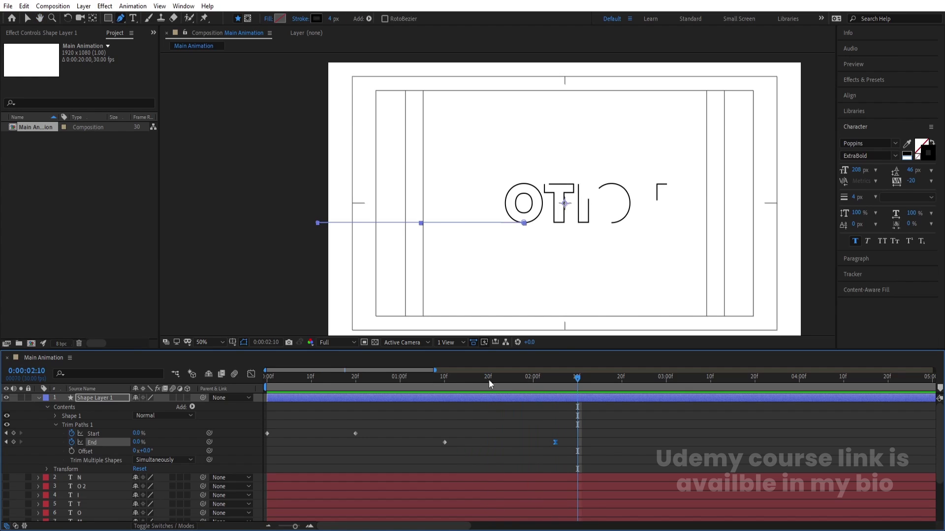
key(Home)
key(space)
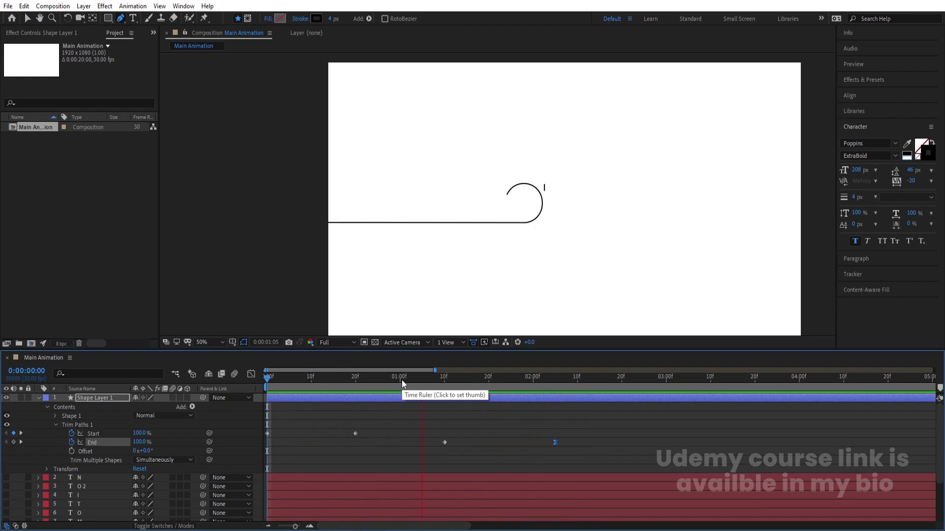
Preview the line and letter outline animation and collapse the line layer's keyframed properties
key(space)
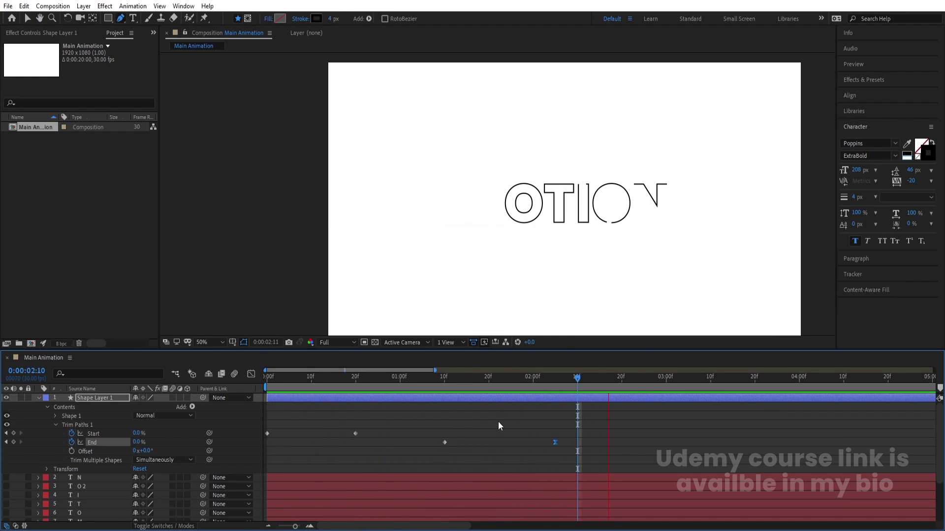
key(space)
key(u)
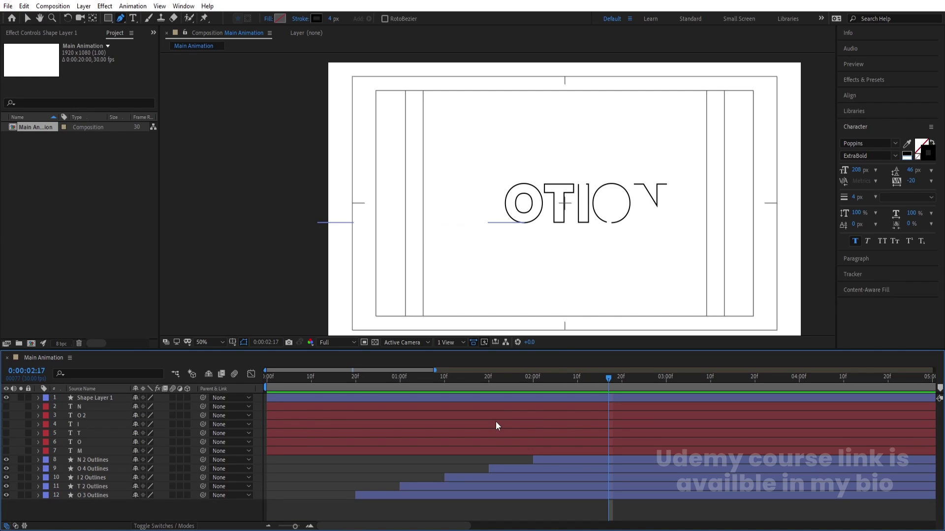
Show and duplicate the filled M text layer, and give the original M a yellow label
click(69, 451)
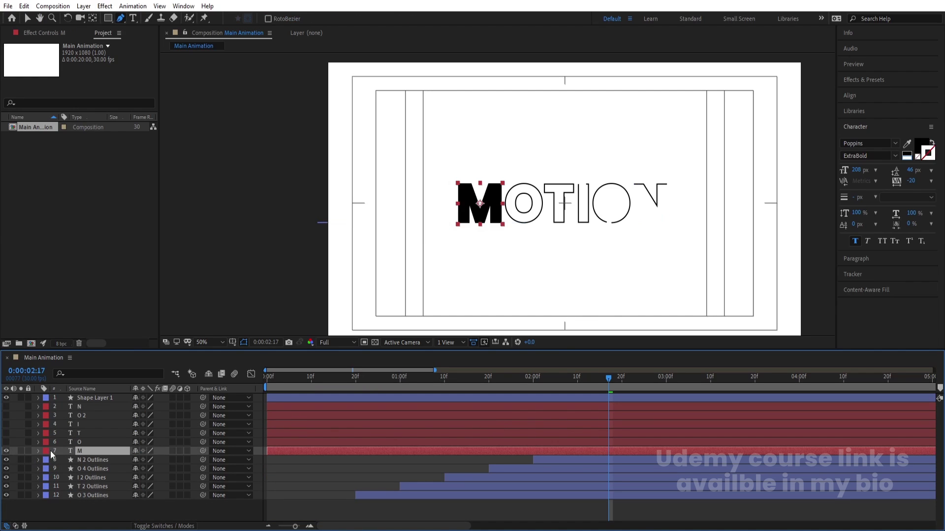
key(ctrl+d)
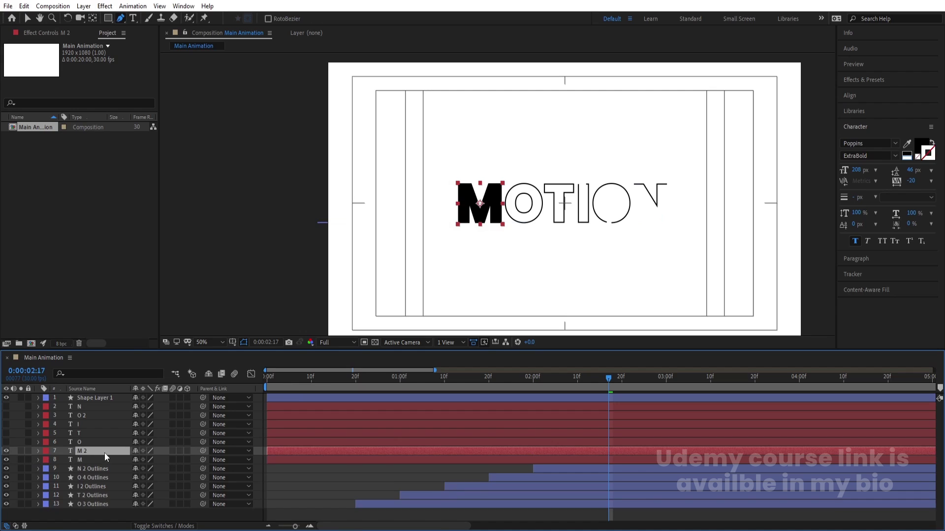
click(79, 460)
click(44, 461)
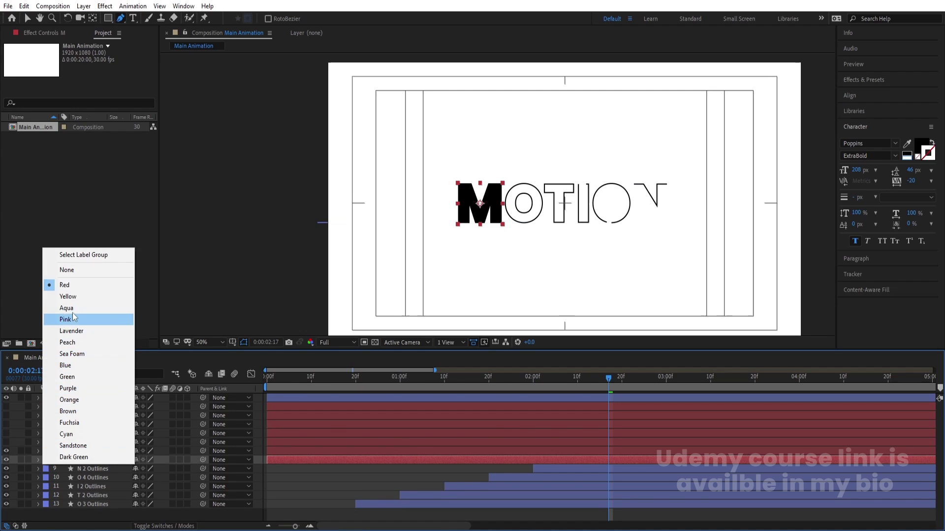
click(69, 296)
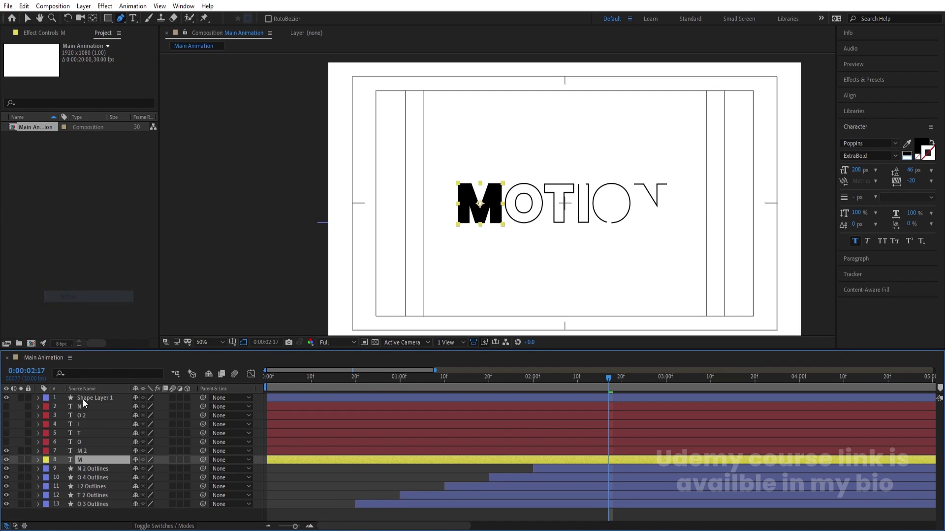
Separate the original M layer's Position dimensions into X and Y, and hide and lock the layer
key(p)
click(93, 468)
right_click(93, 468)
click(148, 363)
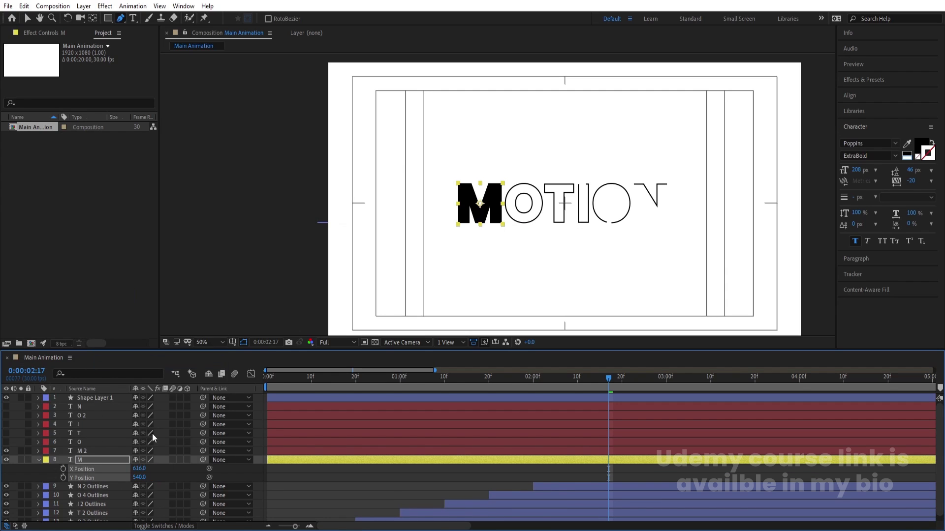
click(38, 459)
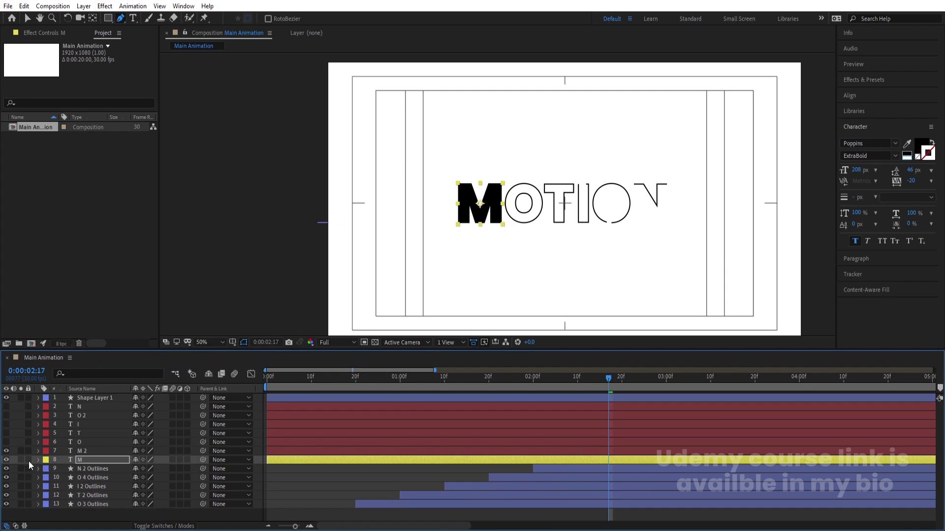
click(6, 460)
click(28, 459)
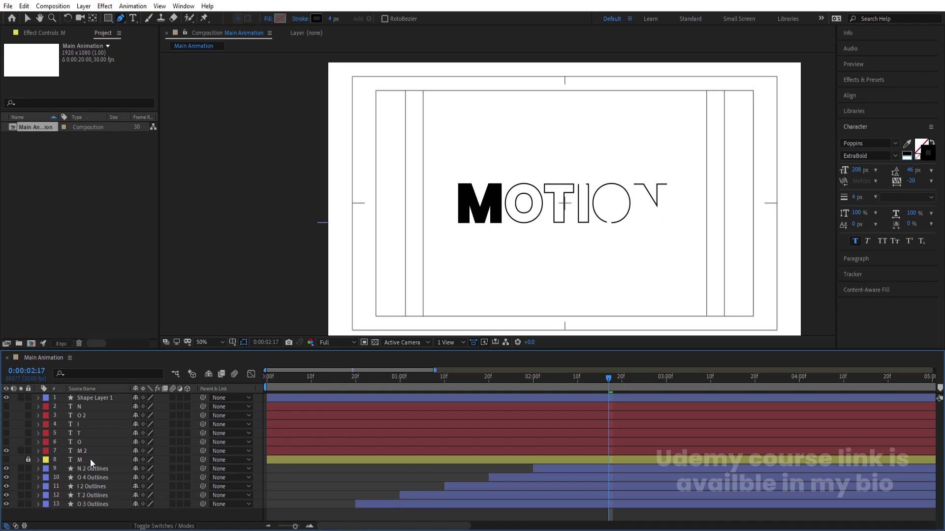
Scale the duplicated M 2 text layer down to 30%
click(78, 442)
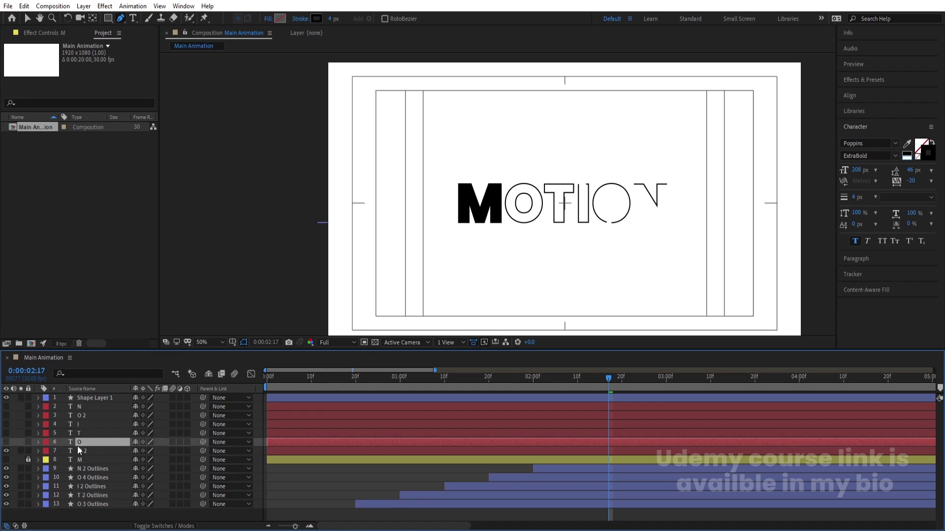
click(106, 453)
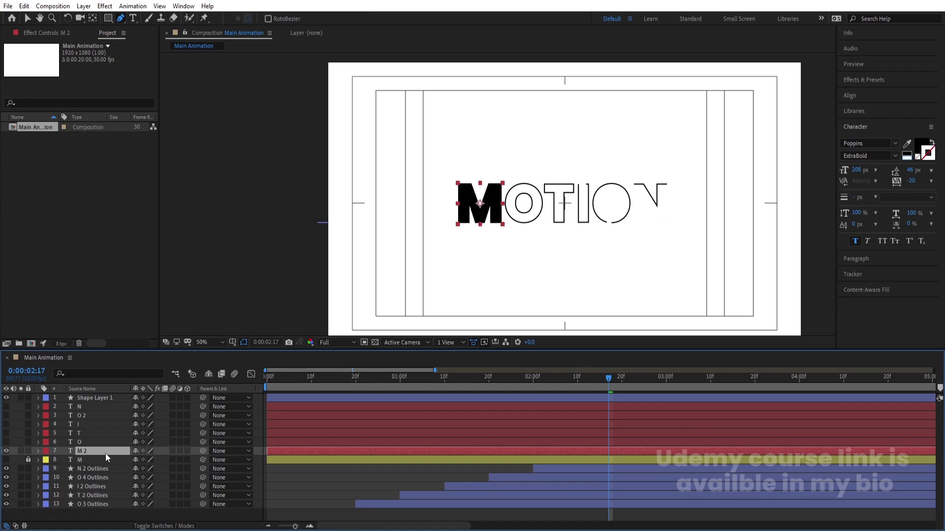
key(s)
click(146, 460)
text(30)
key(Return)
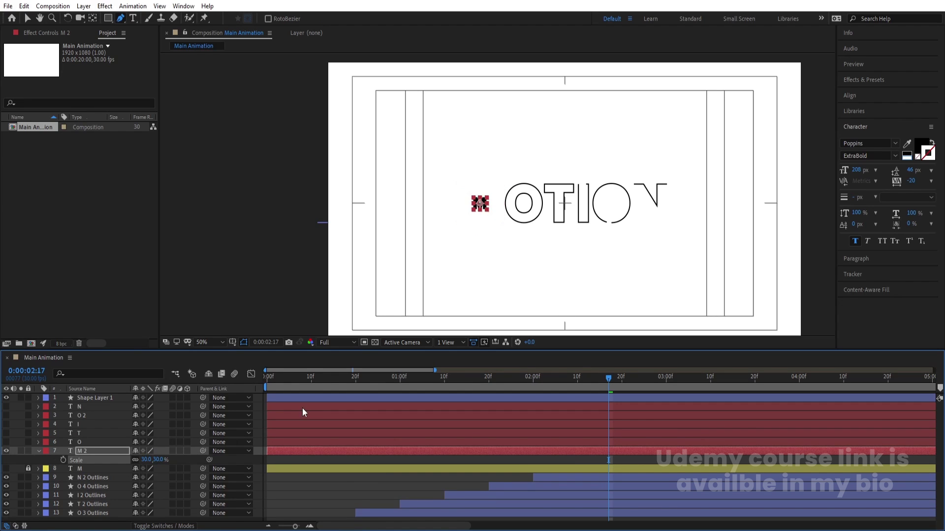
Move the small M so that it stands centred on top of the first O outline
key(v)
drag(480, 207, 522, 180)
scroll(523, 180, up, 4)
scroll(522, 181, down, 2)
scroll(522, 182, up, 4)
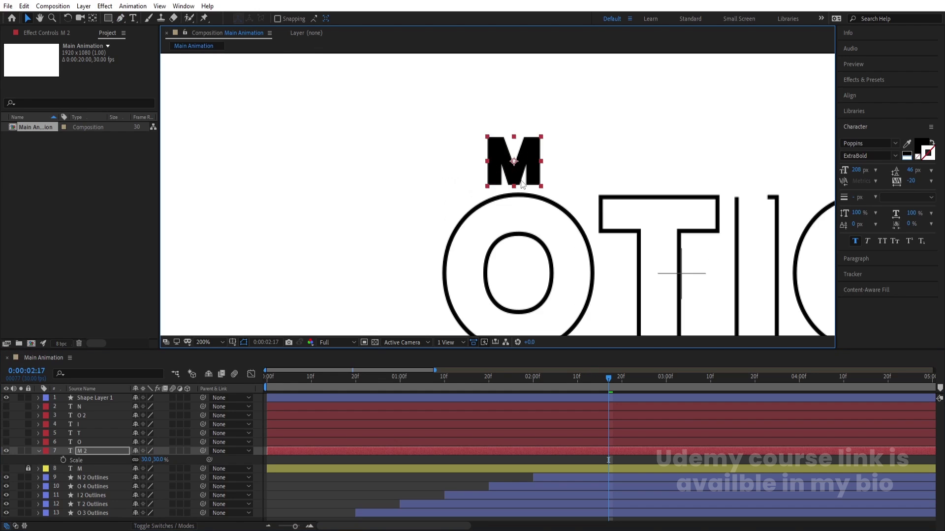
scroll(522, 185, up, 1)
drag(523, 186, 529, 219)
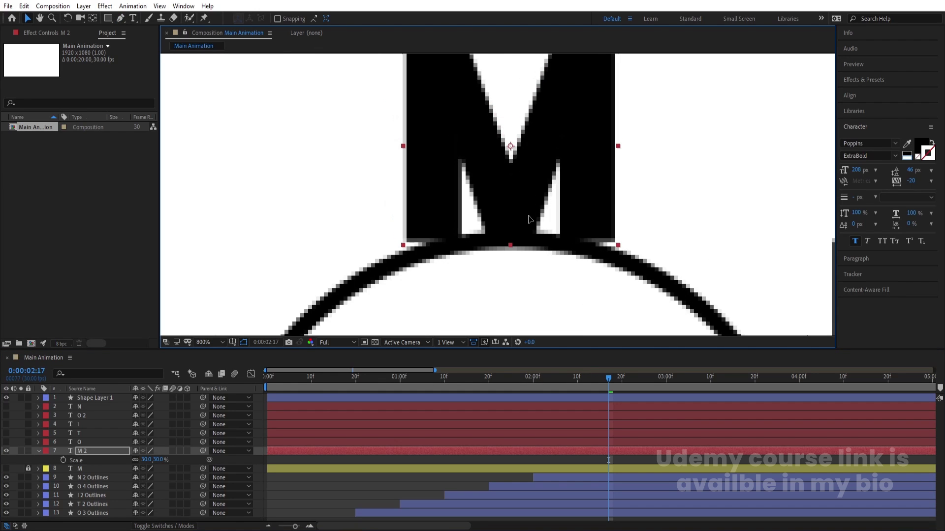
scroll(529, 217, down, 1)
scroll(529, 217, up, 1)
scroll(529, 217, up, 1)
scroll(529, 217, down, 2)
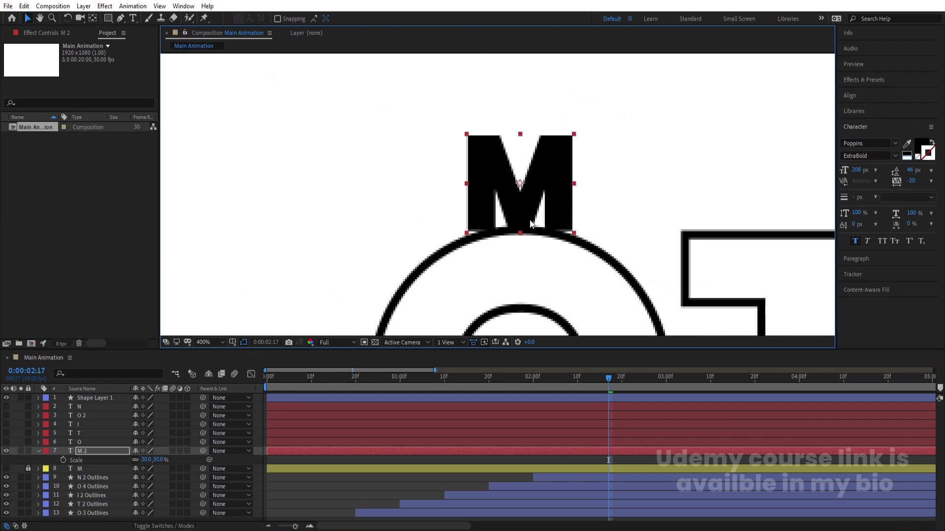
click(213, 341)
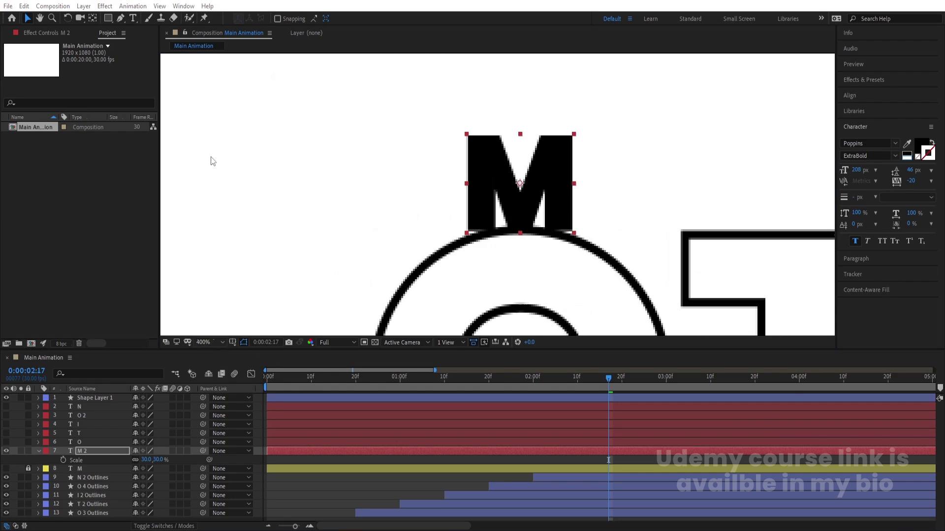
click(211, 156)
click(83, 513)
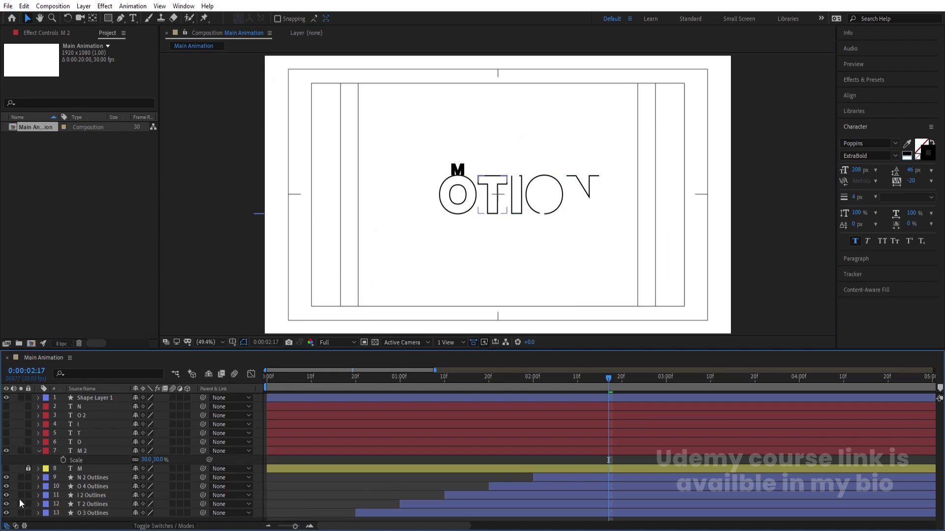
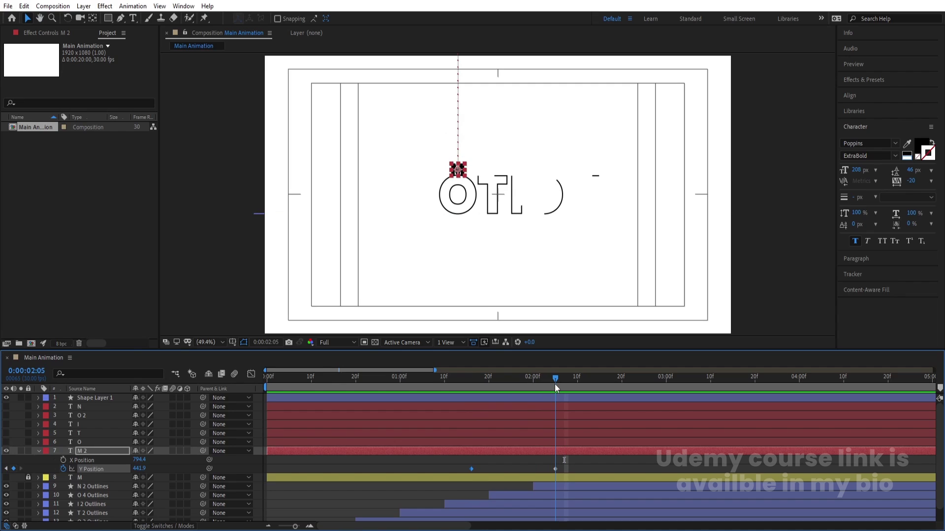
Keyframe the small M's X Position from 0:00:02:05, setting 934.4 above the T at 0:00:02:24 and 1033.4 above the I at 0:00:03:12
click(63, 459)
drag(618, 380, 639, 380)
drag(139, 459, 213, 461)
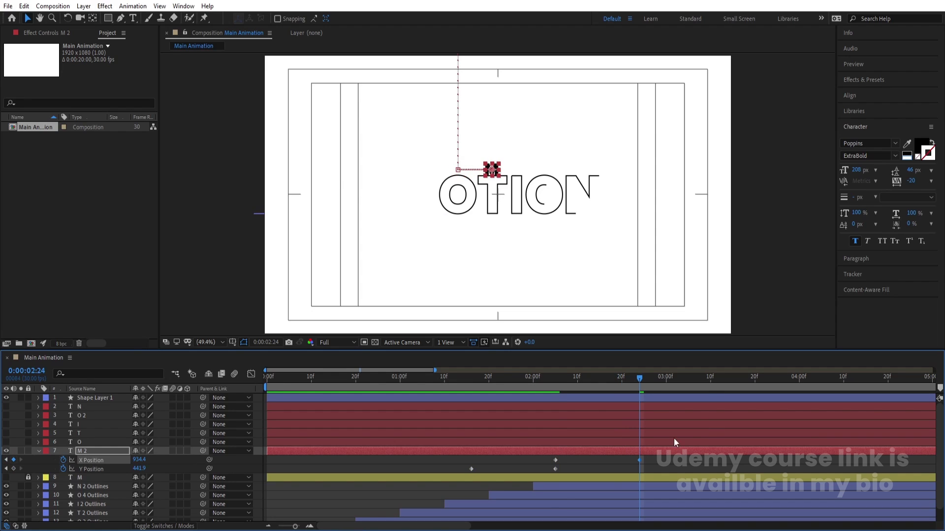
click(710, 380)
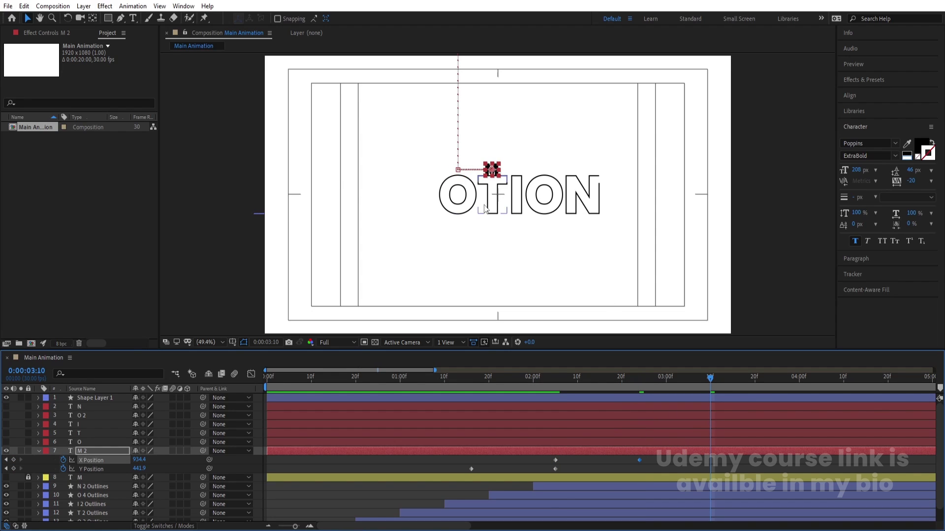
drag(713, 378, 719, 381)
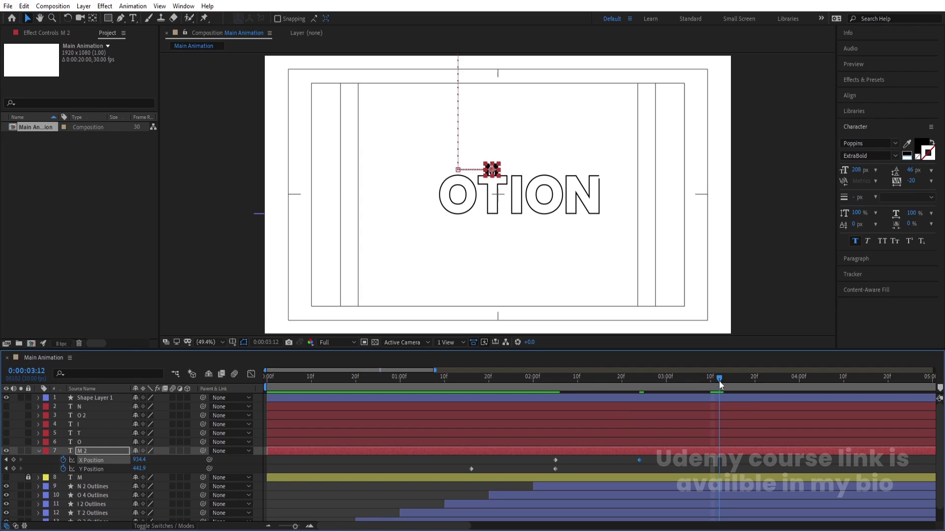
drag(150, 460, 194, 462)
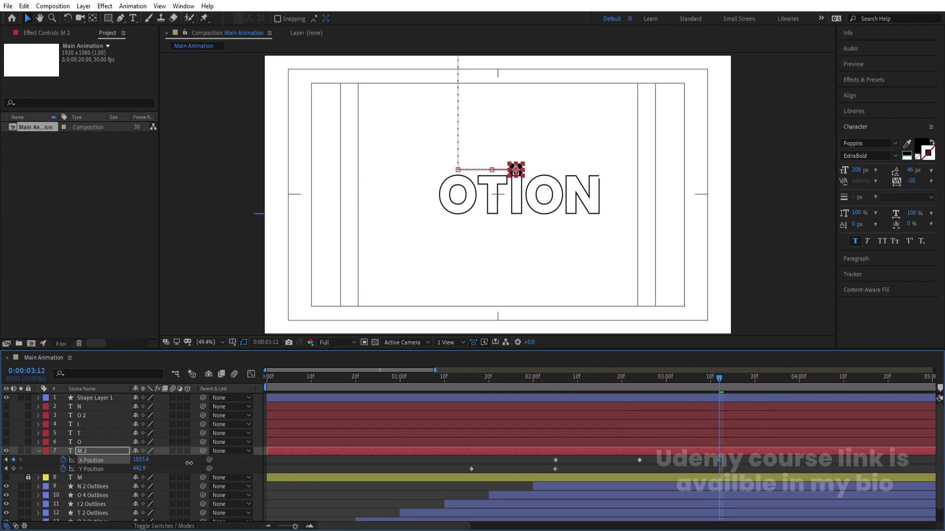
Keyframe the small M's X Position at 1148.4 above the second O at 0:00:04:00 and 1310.4 above the N at 0:00:04:20
click(799, 379)
drag(148, 460, 203, 462)
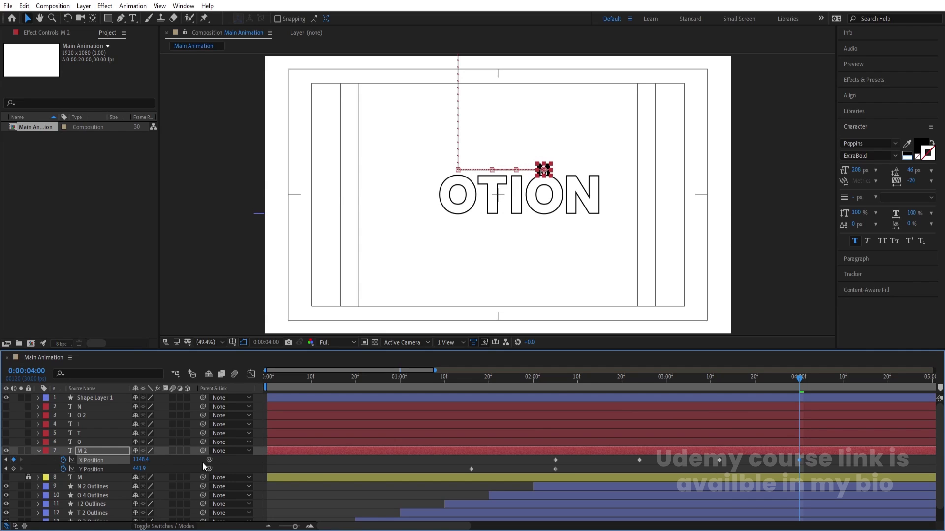
click(887, 381)
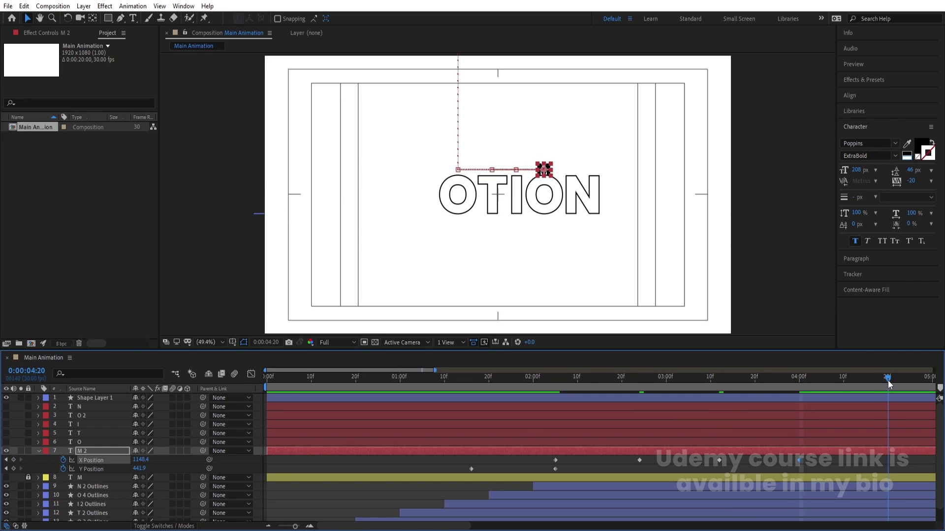
drag(140, 462, 212, 459)
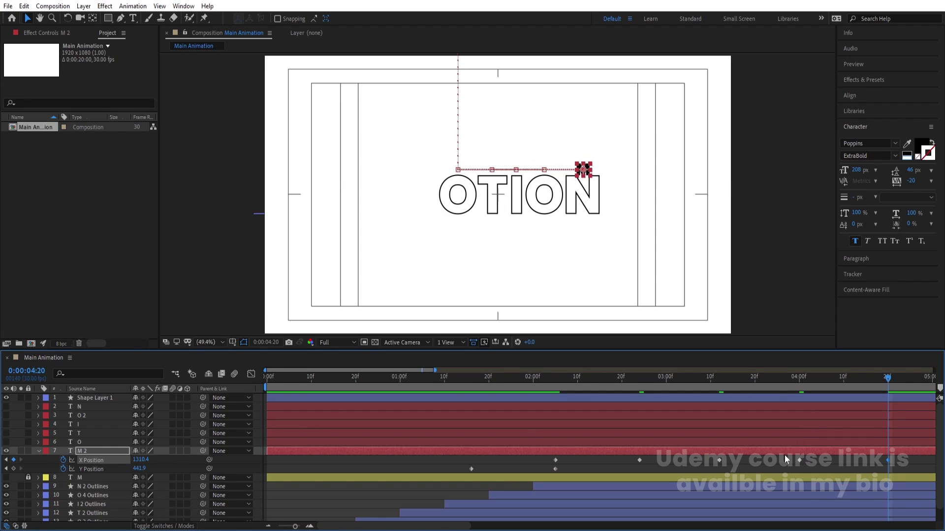
Show and unlock the original M, add X and Y Position keyframes at 0:00:04:20, and copy both keyframes
key(minus)
key(minus)
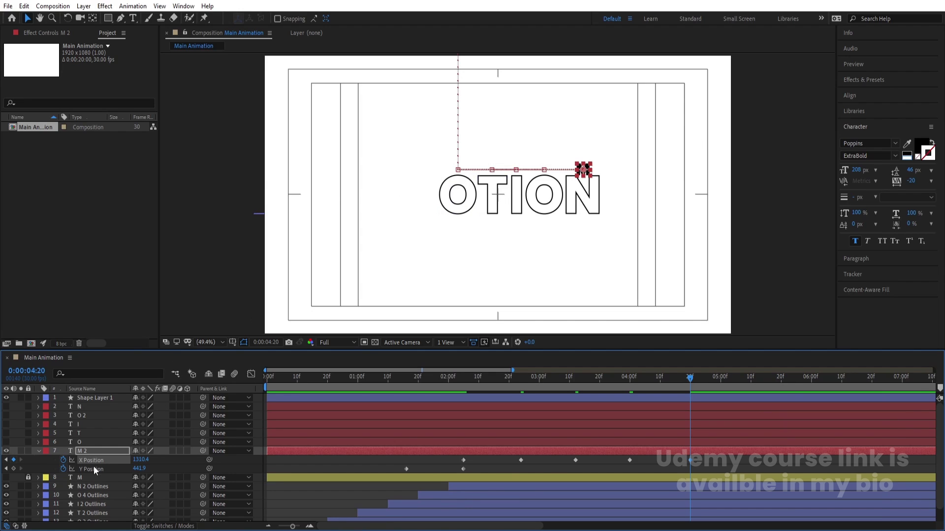
click(6, 478)
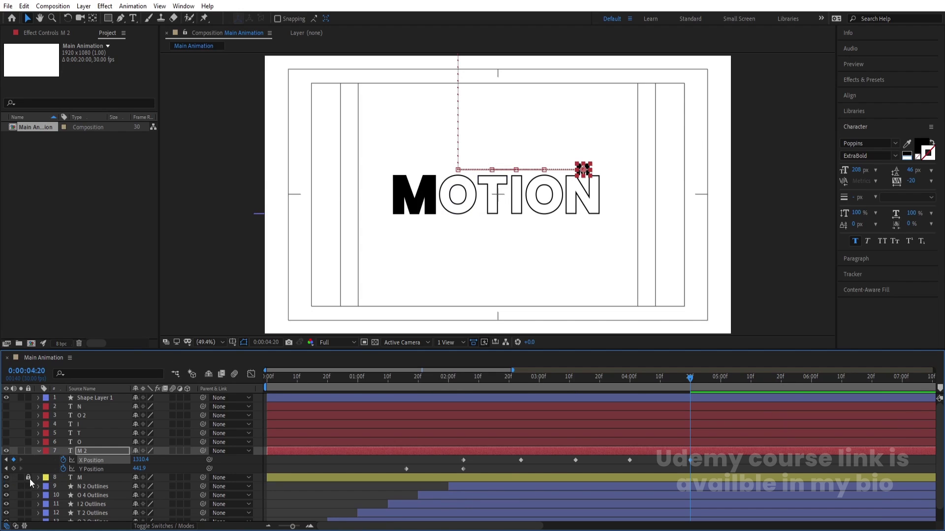
click(86, 477)
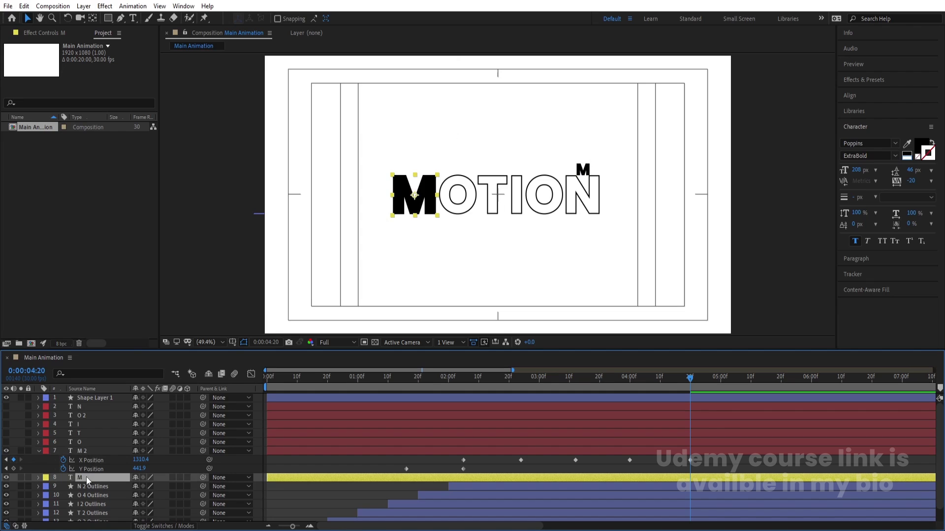
key(p)
click(63, 487)
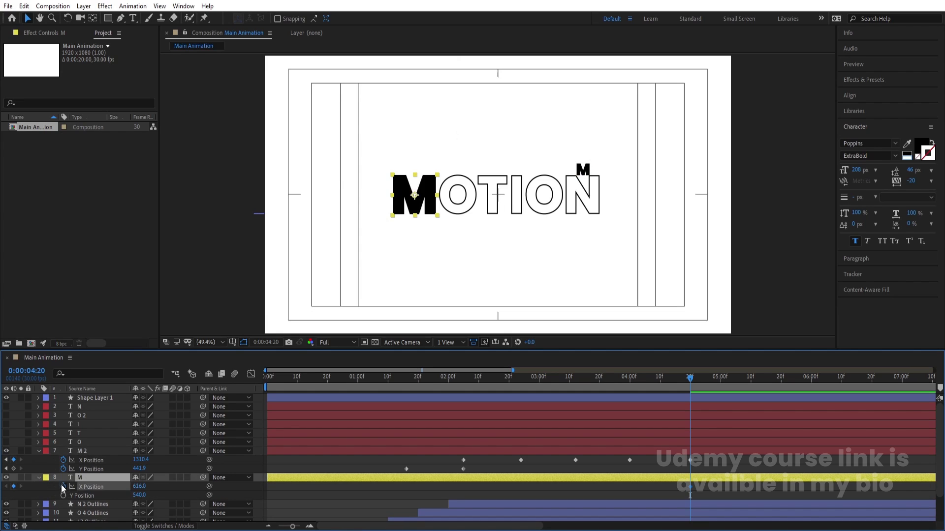
click(62, 495)
click(687, 488)
drag(687, 487, 706, 496)
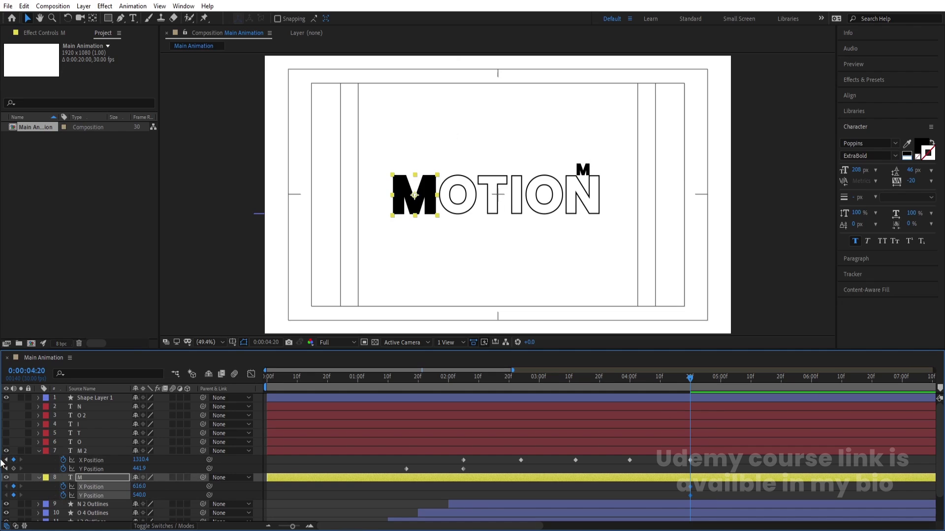
Hide the original M and paste its X and Y Position keyframes onto M 2 at 0:00:06:00
click(6, 478)
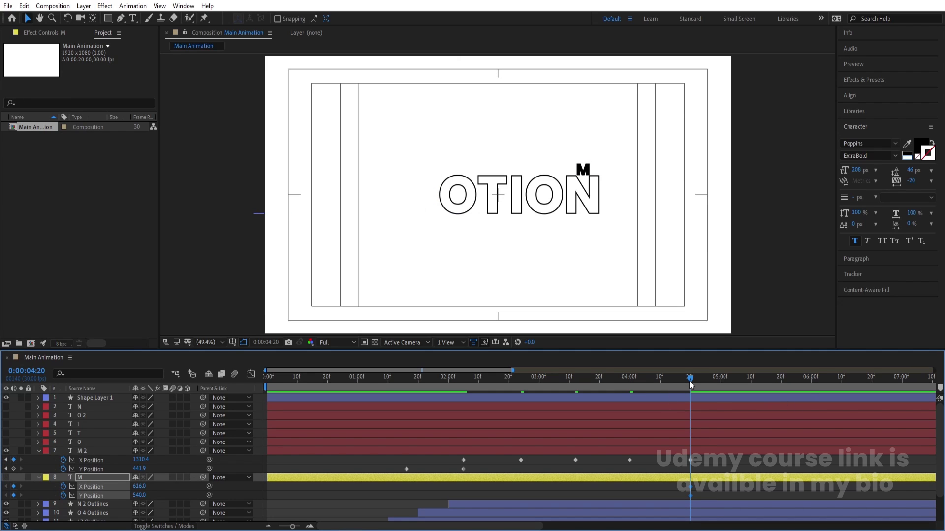
drag(690, 377, 810, 393)
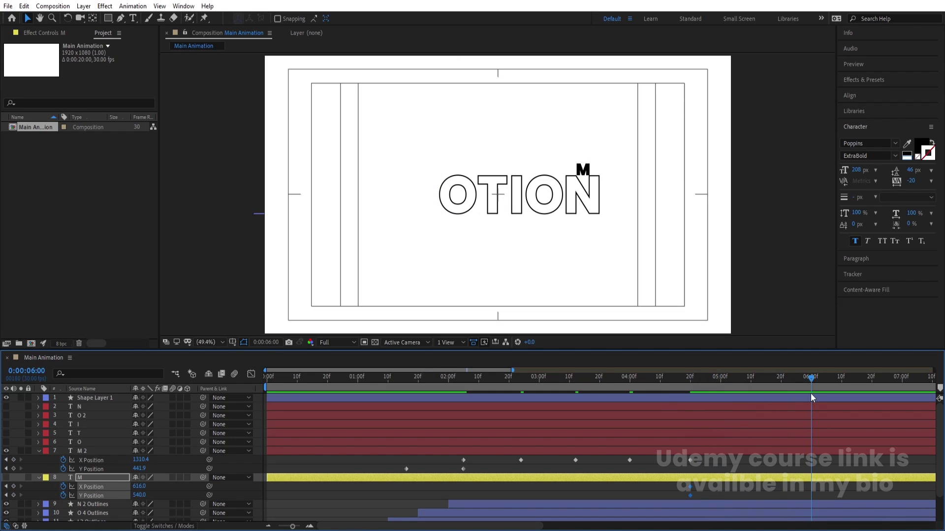
click(724, 453)
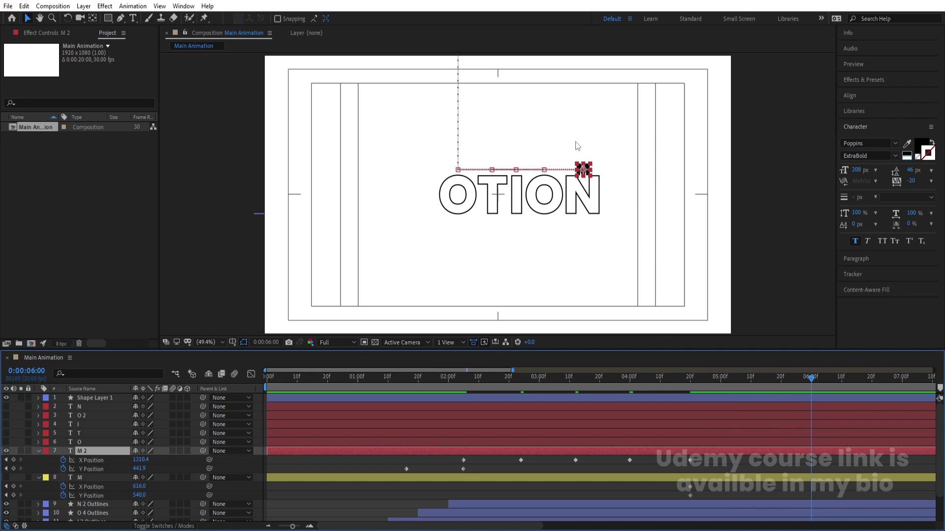
key(ctrl+v)
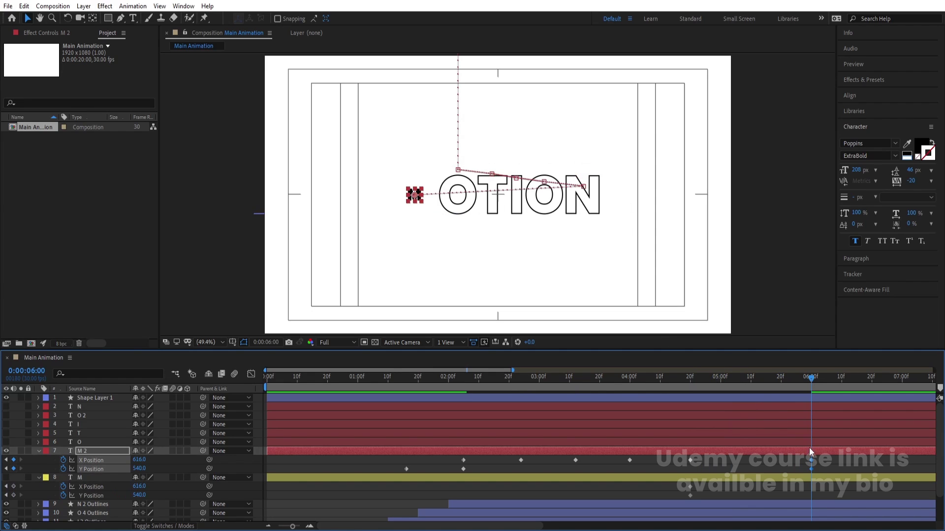
key(Num_Lock)
key(minus)
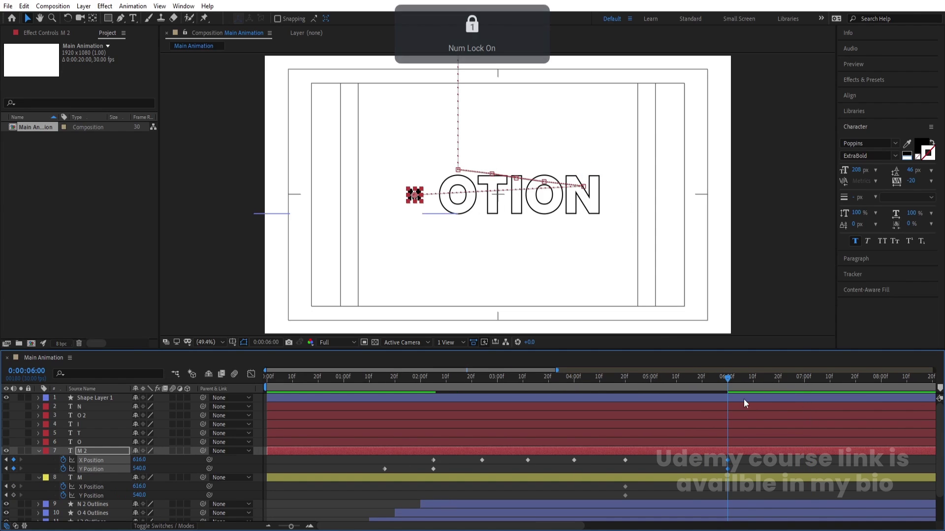
Delete the original hidden M layer below M 2
click(624, 382)
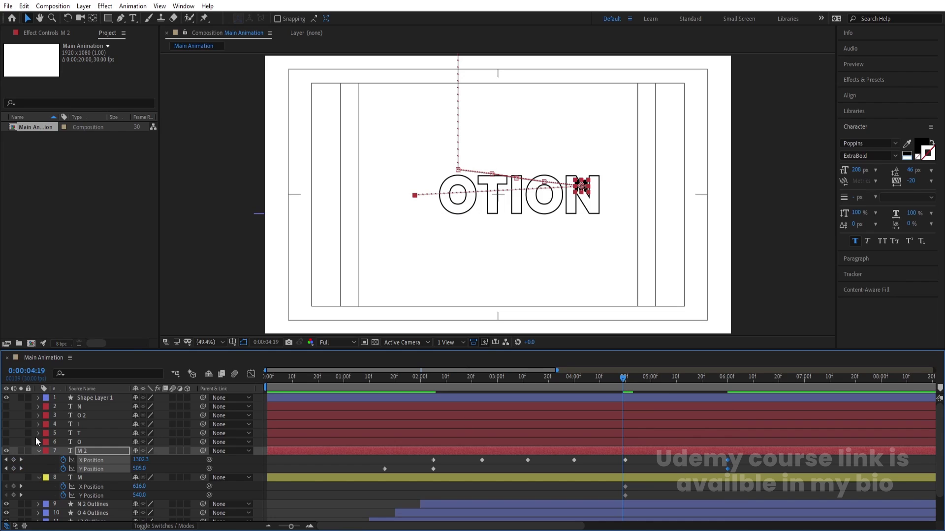
click(80, 480)
key(Delete)
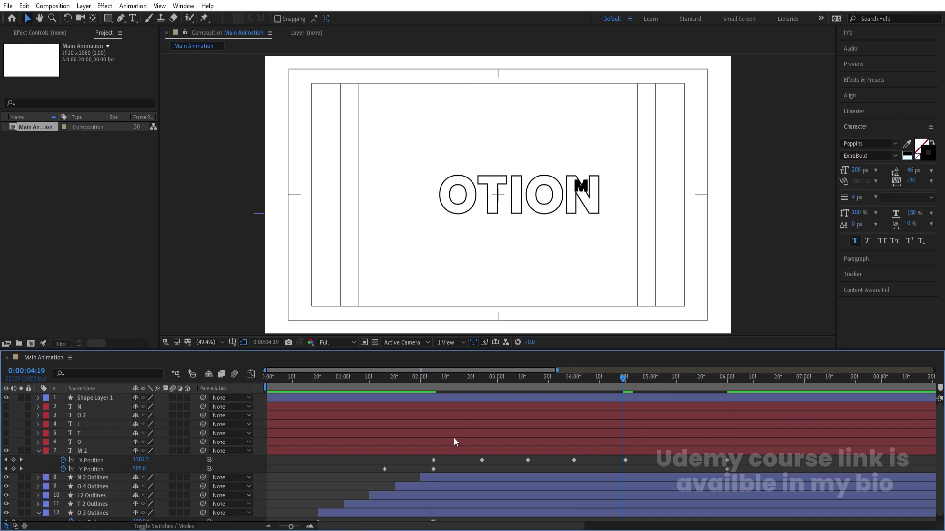
Keyframe M 2's Scale at 30% at 0:00:04:20 and 100% at 0:00:06:00, and preview the growth
drag(622, 384, 624, 384)
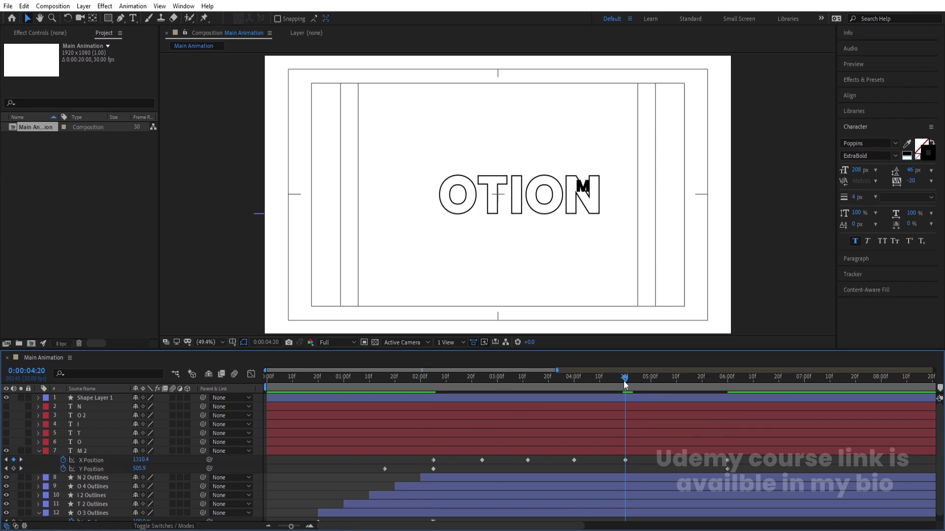
click(630, 451)
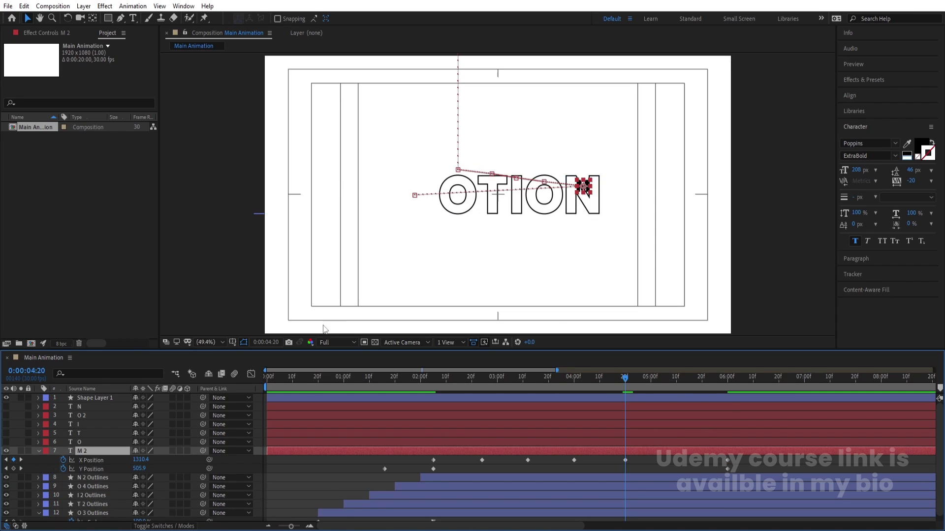
key(s)
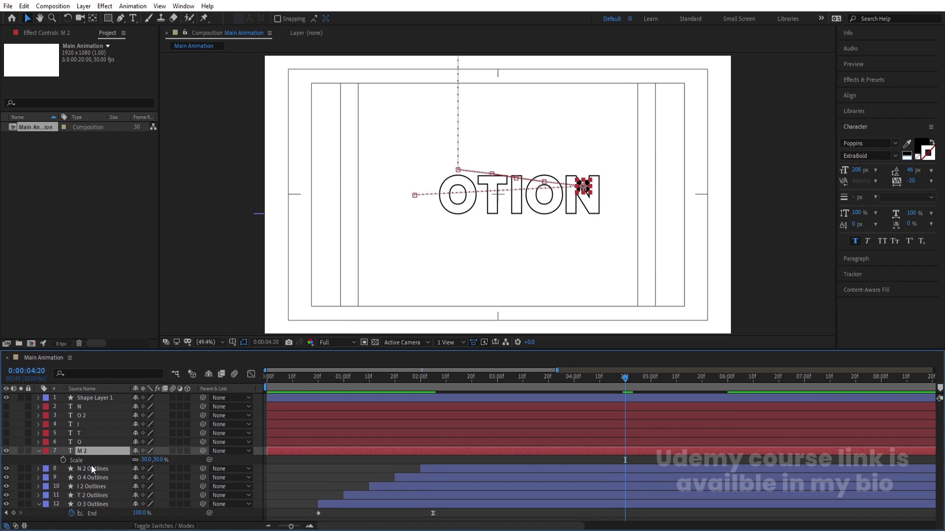
click(63, 459)
key(shift+p)
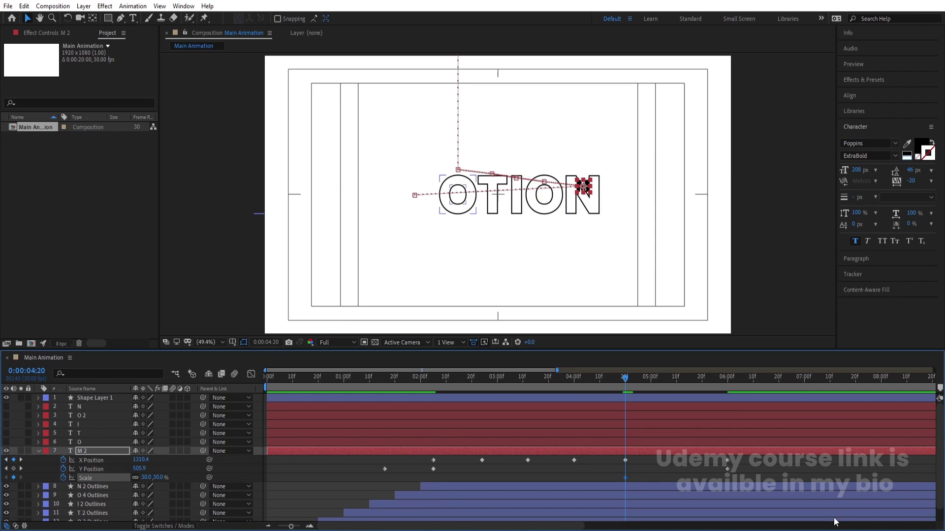
key(k)
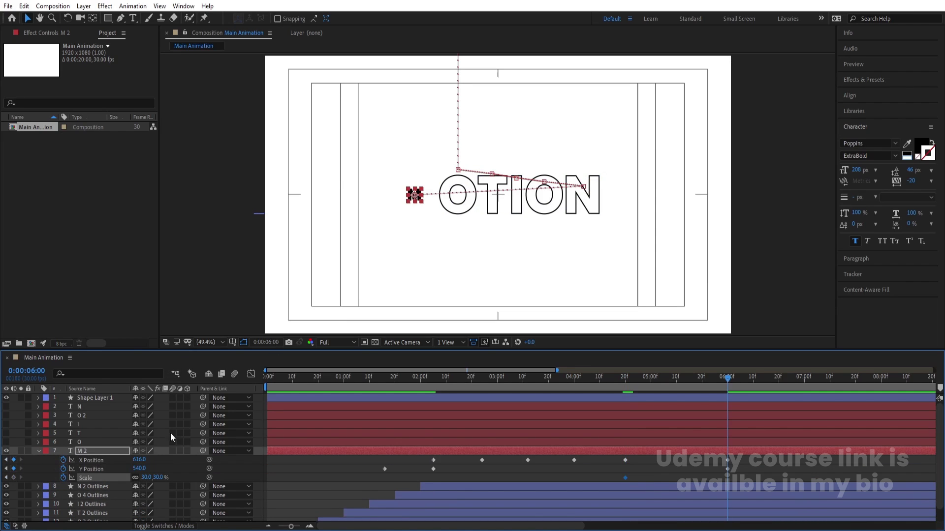
click(144, 478)
text(100)
key(Return)
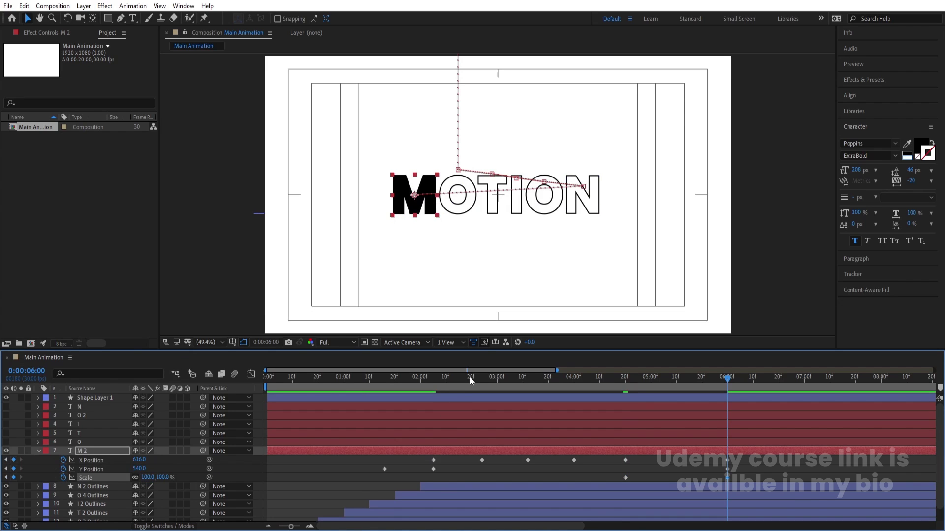
drag(469, 376, 618, 382)
key(space)
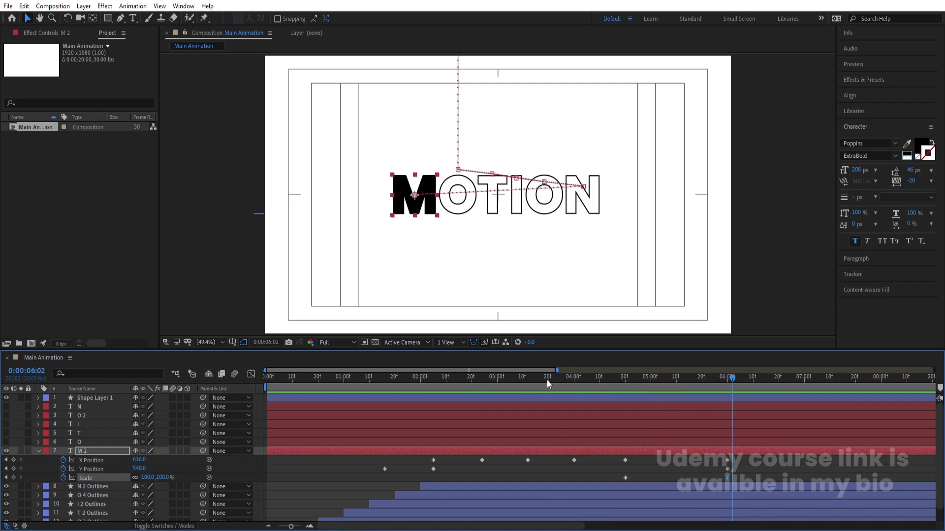
Add a Y Position keyframe of 442.1 to M 2 at 0:00:02:24 so it rests on top of the T
click(491, 389)
mouse_move(490, 388)
mouse_down()
mouse_move(427, 382)
mouse_move(541, 365)
mouse_move(654, 372)
mouse_move(485, 391)
mouse_up()
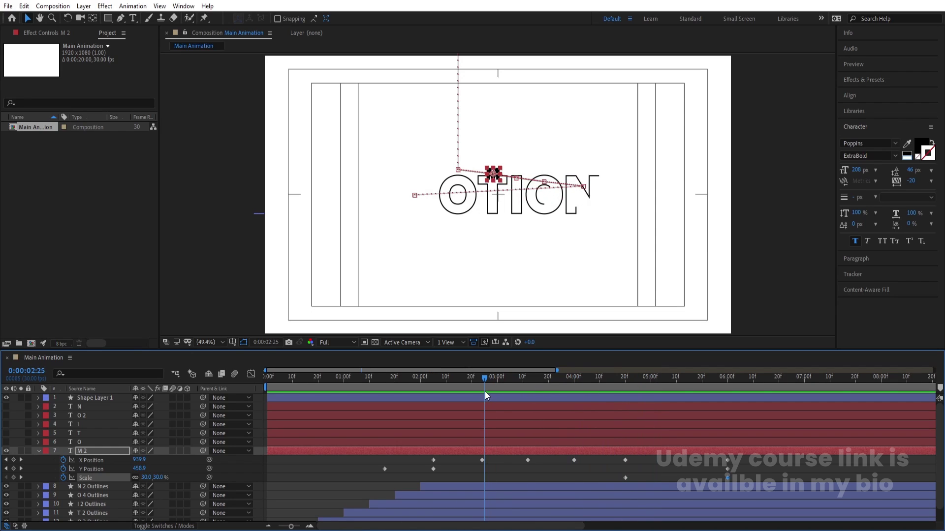
key(Page_Up)
click(488, 449)
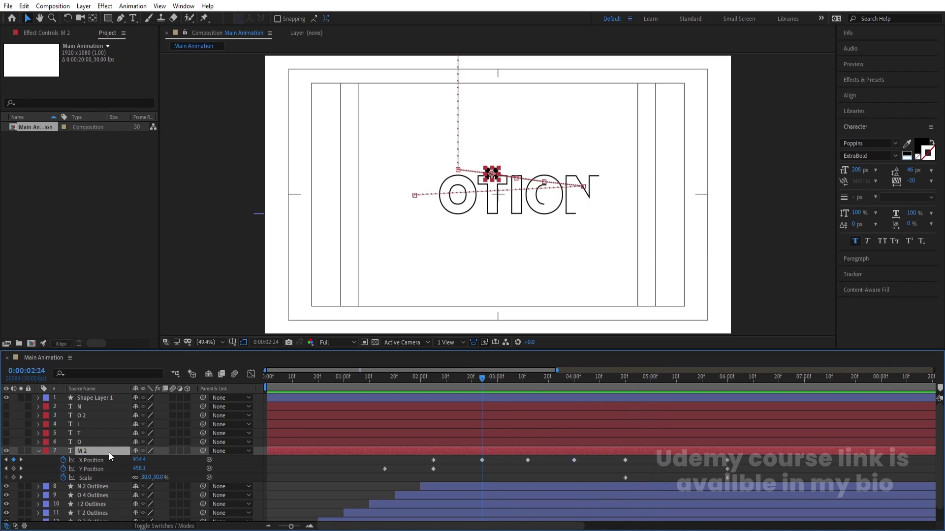
drag(140, 468, 138, 468)
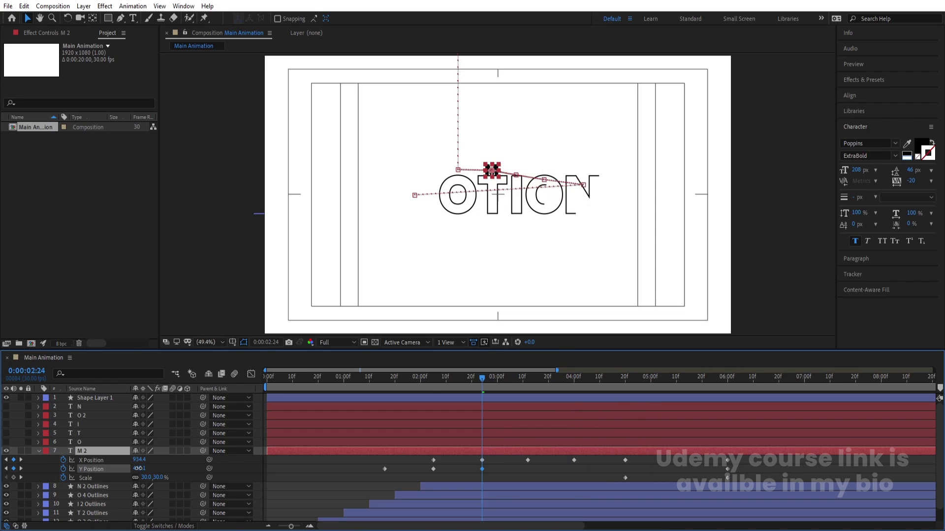
scroll(492, 170, up, 3)
scroll(492, 170, down, 4)
scroll(502, 175, up, 4)
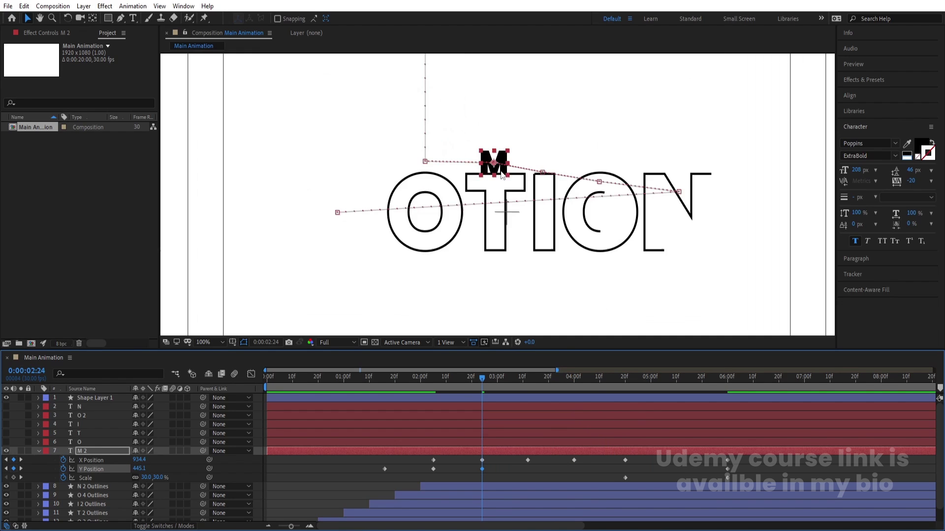
scroll(500, 174, up, 1)
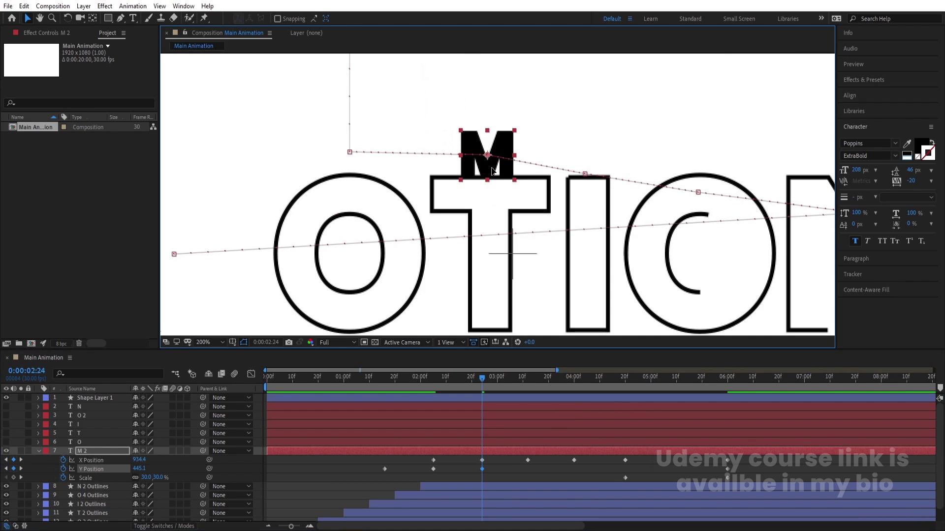
drag(492, 170, 491, 168)
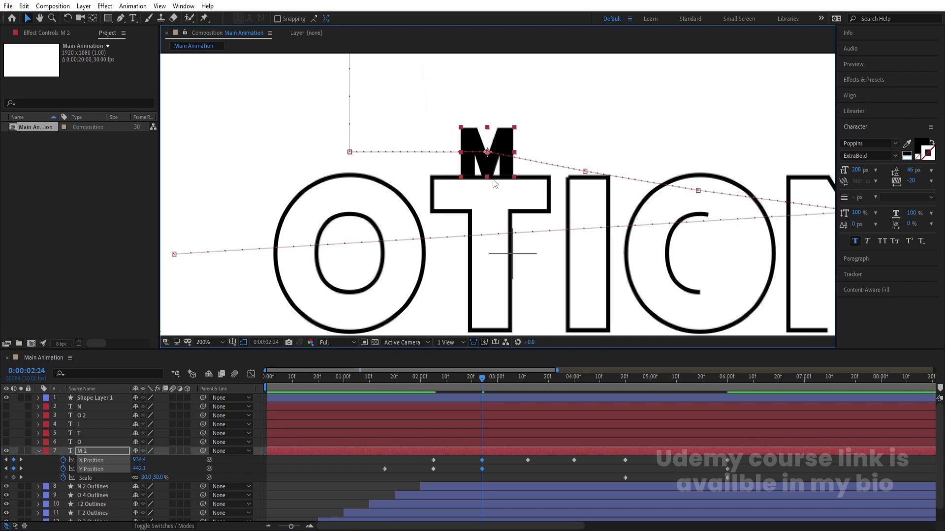
Copy M 2's Y Position keyframe from 0:00:02:24 to 0:00:03:12, 0:00:04:00 and 0:00:04:20
click(502, 462)
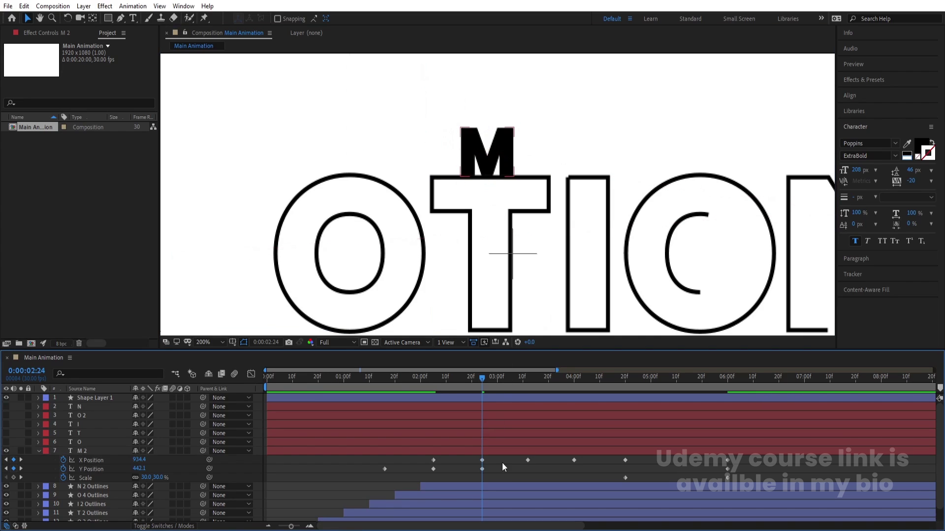
click(482, 469)
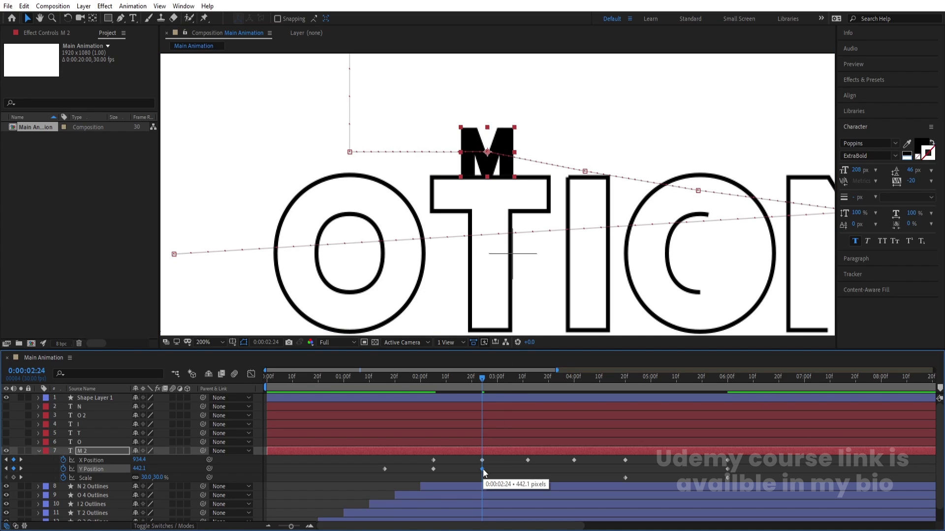
key(ctrl+c)
key(k)
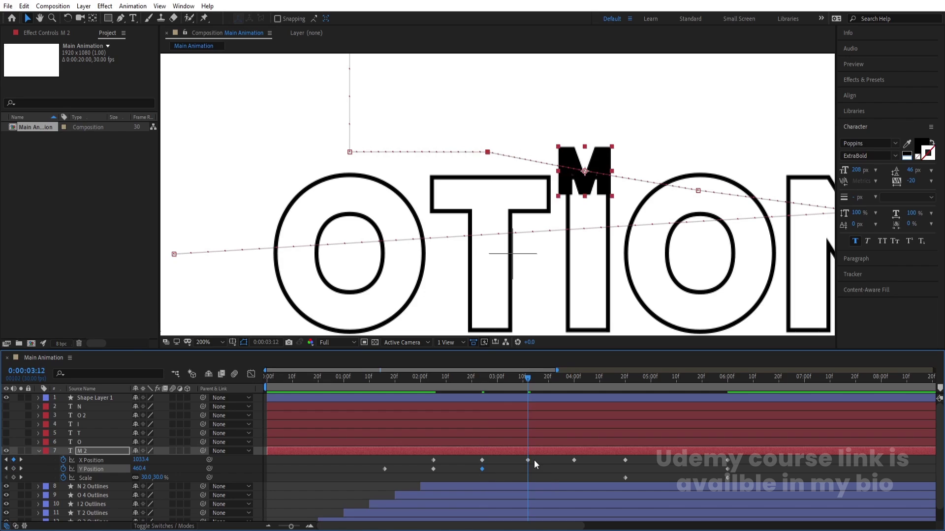
key(ctrl+v)
key(k)
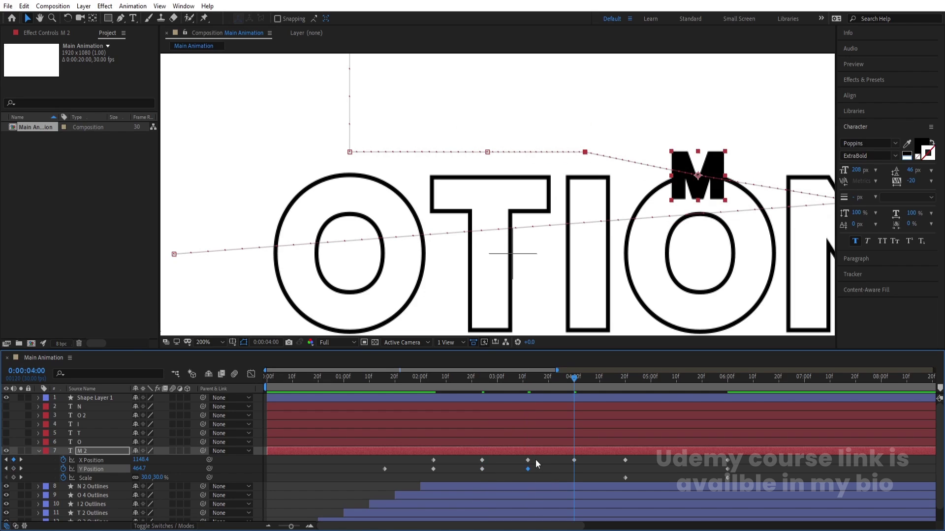
key(k)
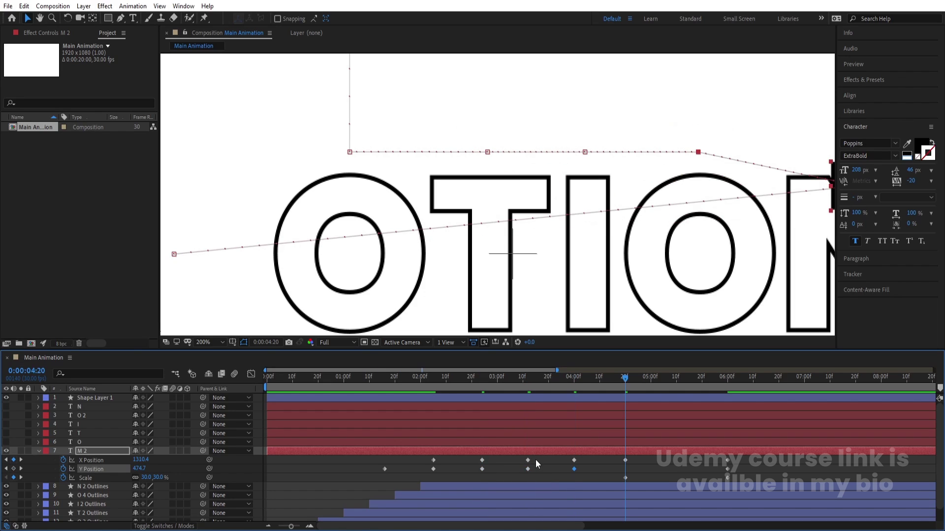
key(ctrl+c)
key(ctrl+v)
scroll(766, 173, down, 2)
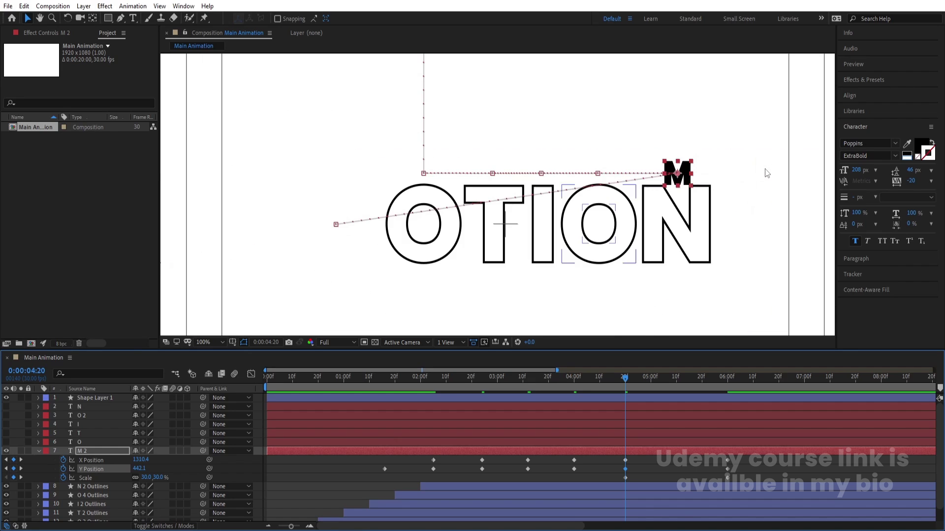
Raise M 2 between the first O and the T with a Y Position keyframe of 289 at 0:00:02:14
drag(624, 379, 457, 390)
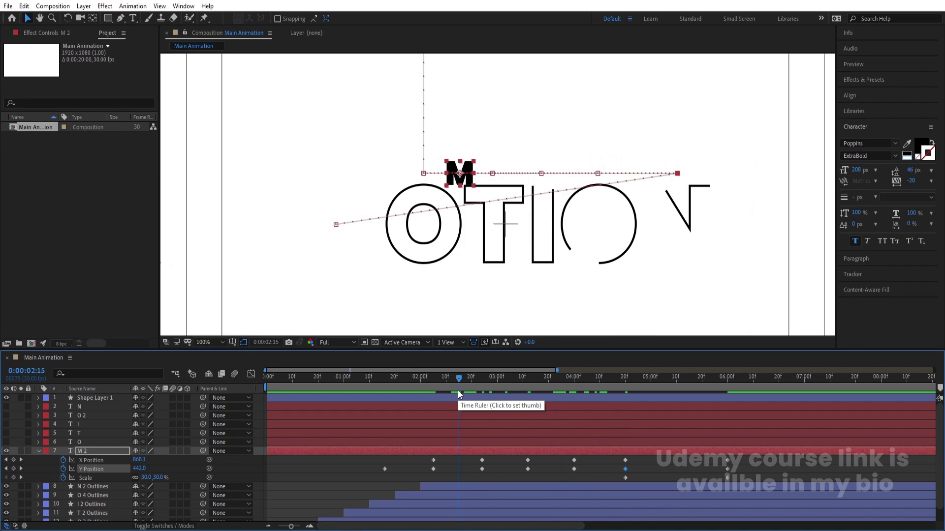
key(Page_Up)
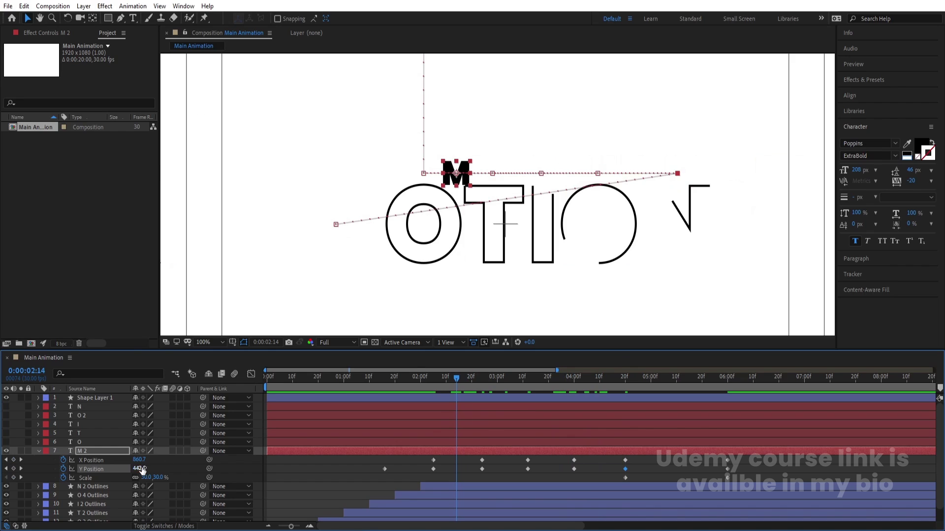
drag(142, 468, 74, 475)
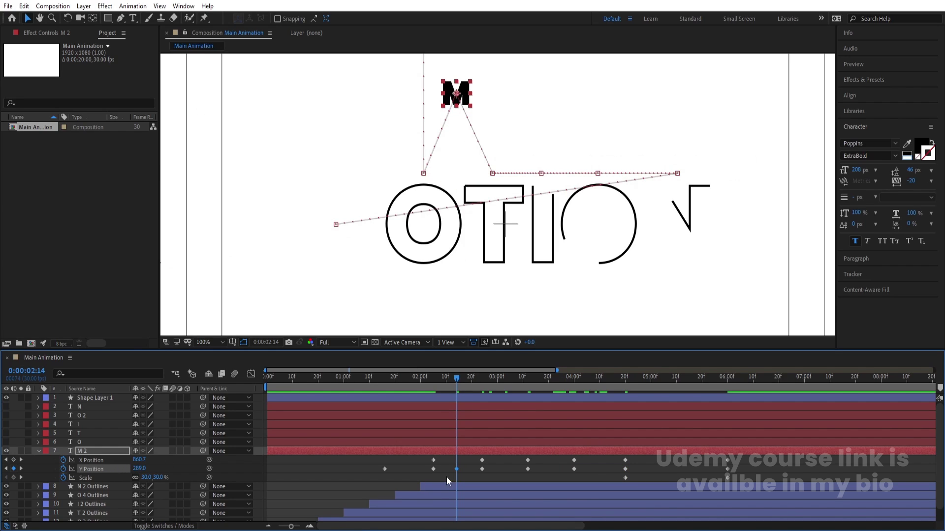
drag(446, 477, 463, 476)
Paste the raised Y Position keyframe onto M 2 at 0:00:03:03, 0:00:03:21 and 0:00:04:10
click(506, 386)
key(ctrl+v)
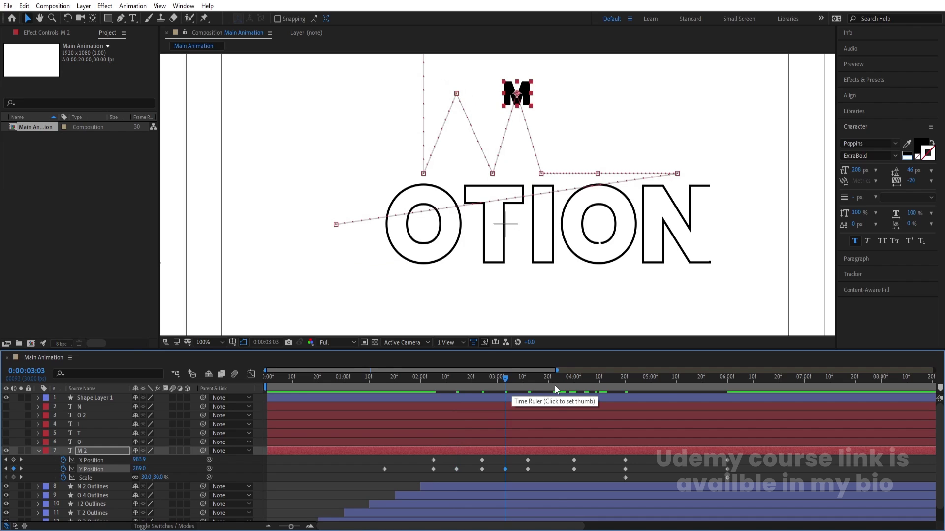
drag(554, 386, 550, 383)
key(ctrl+v)
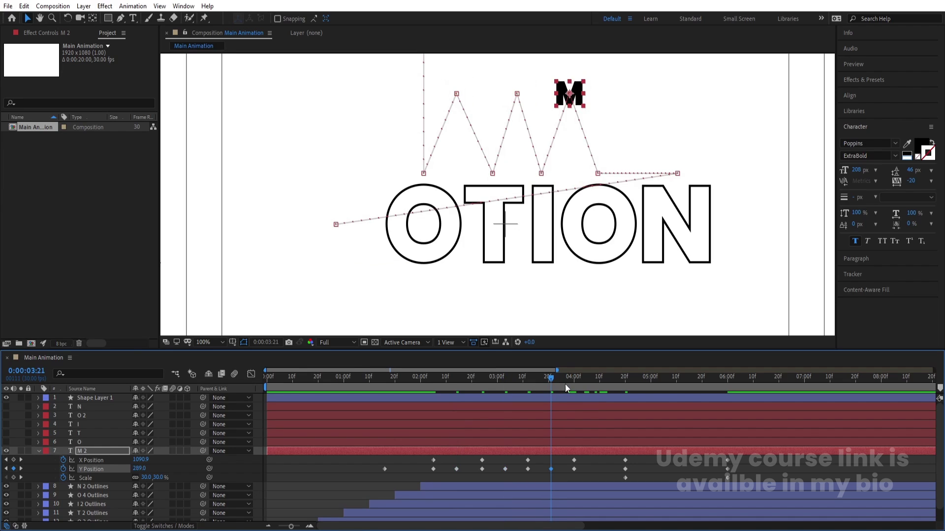
click(599, 382)
key(ctrl+v)
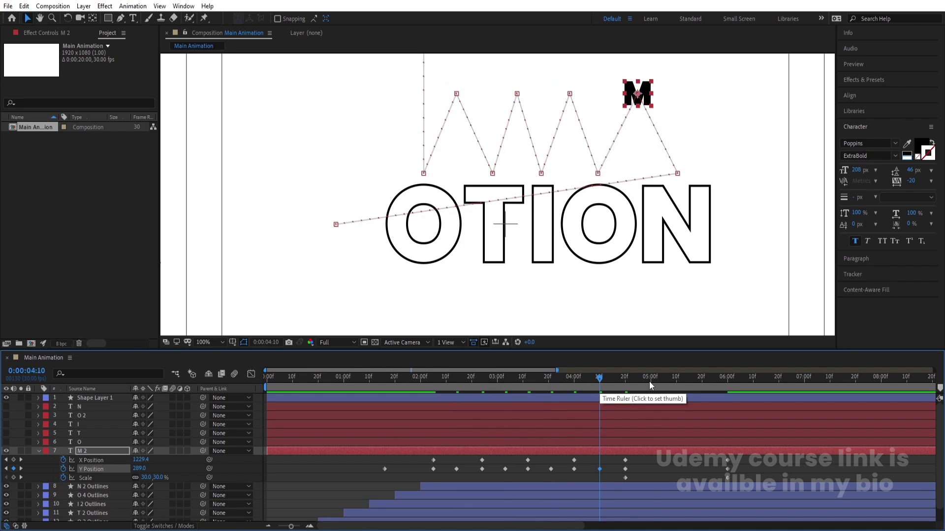
Add a higher Y Position keyframe of 209 to M 2 at 0:00:05:10 and scrub through the jumps
drag(649, 385, 677, 388)
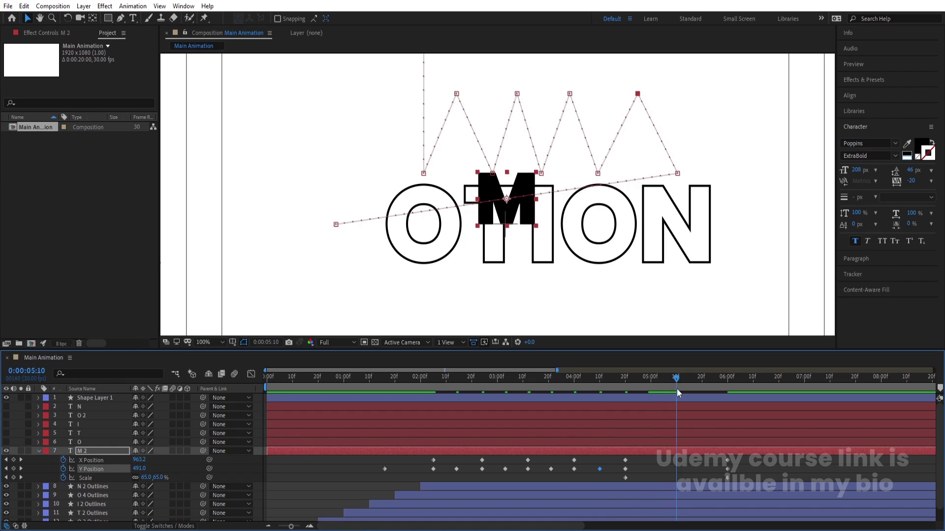
key(ctrl+v)
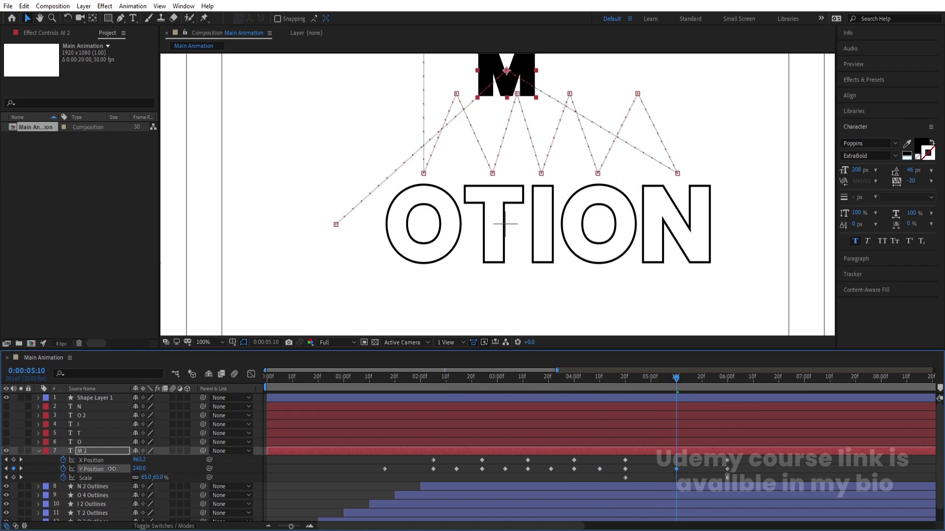
drag(112, 469, 100, 469)
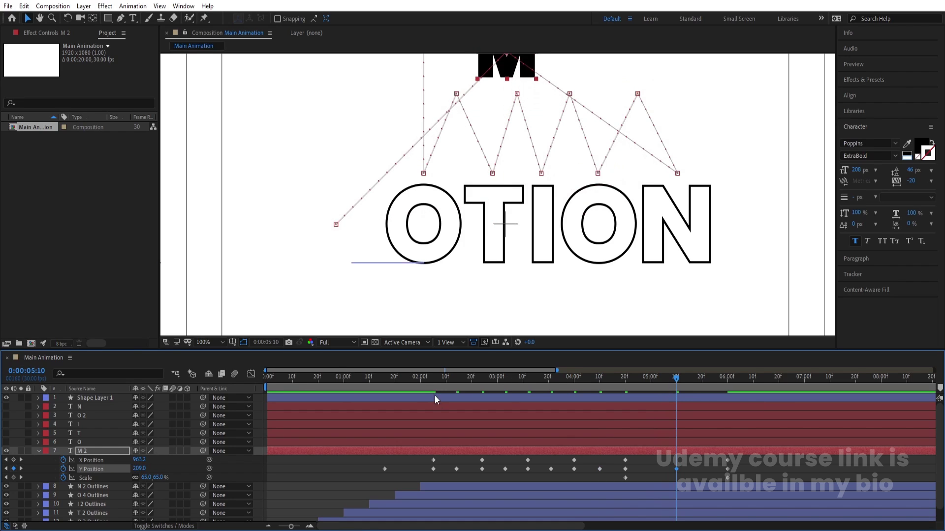
drag(408, 388, 626, 436)
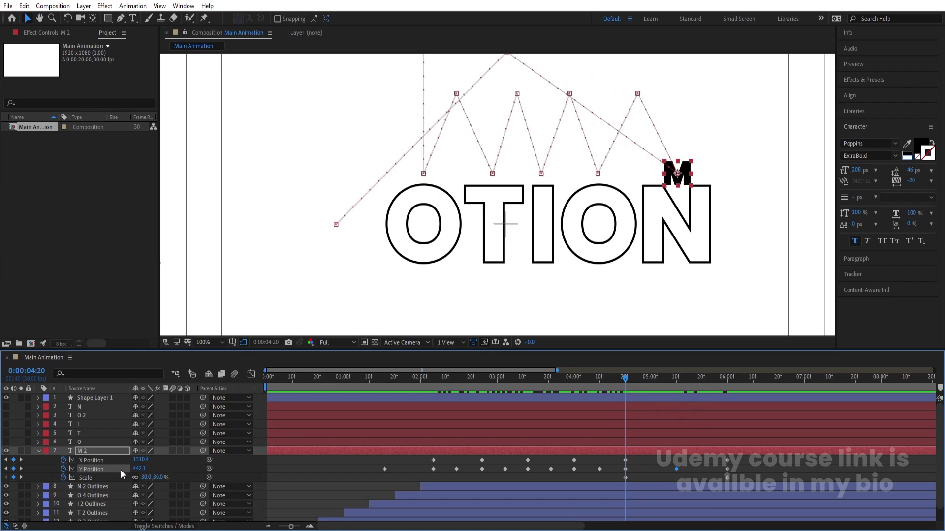
Apply Easy Ease to all of M 2's Y Position keyframes and show their speed graph in the Graph Editor
key(F9)
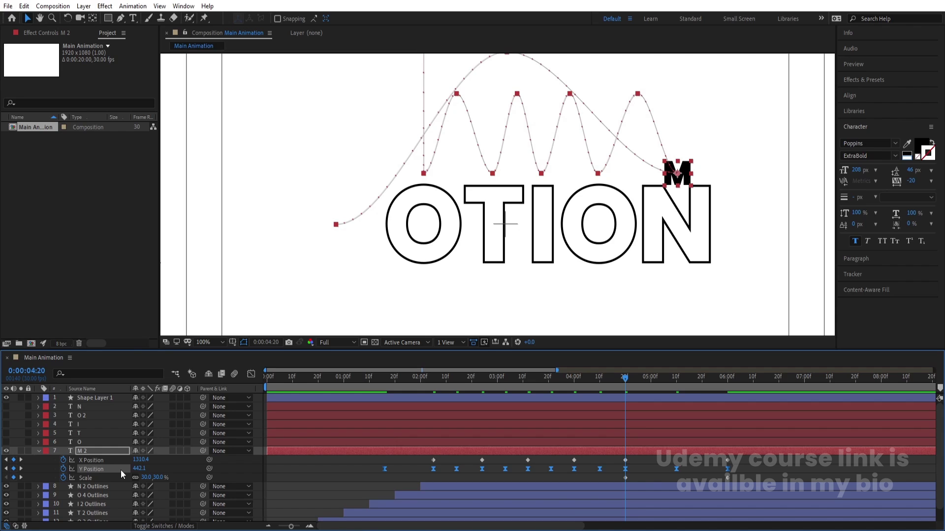
click(250, 375)
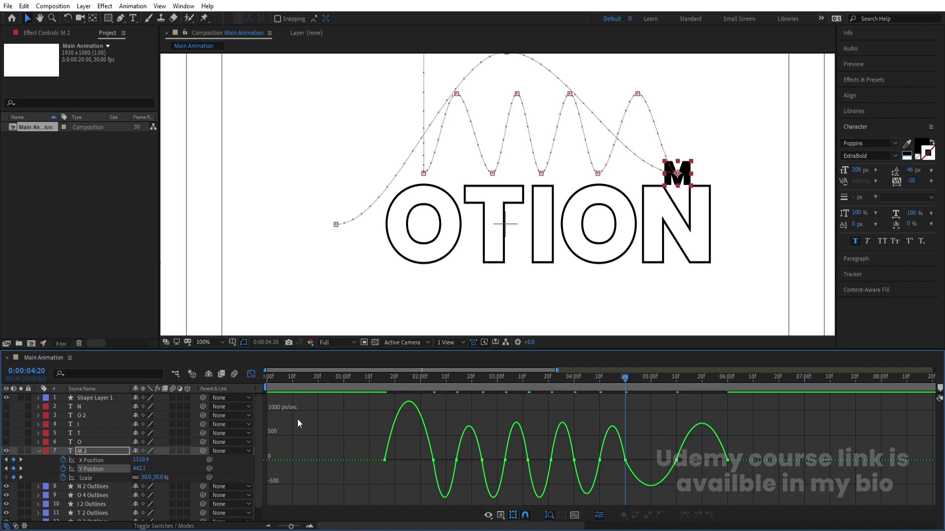
right_click(348, 423)
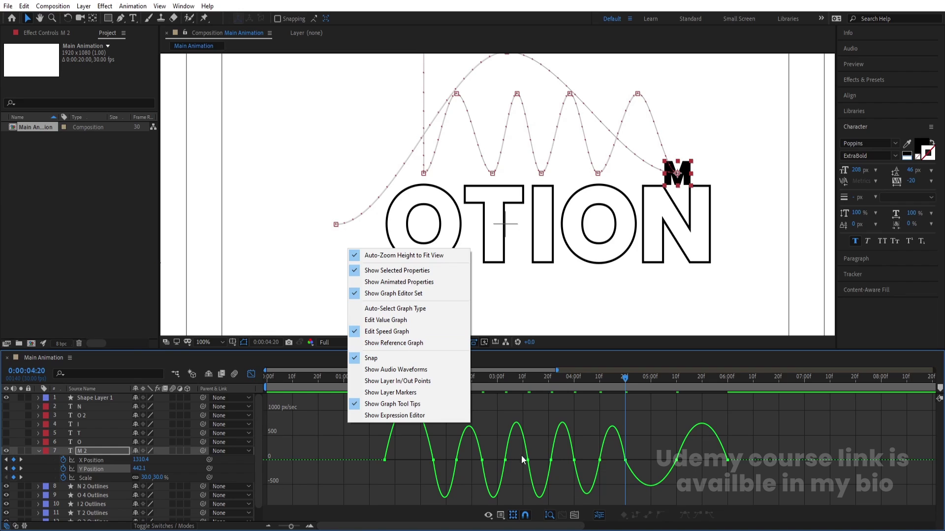
click(337, 461)
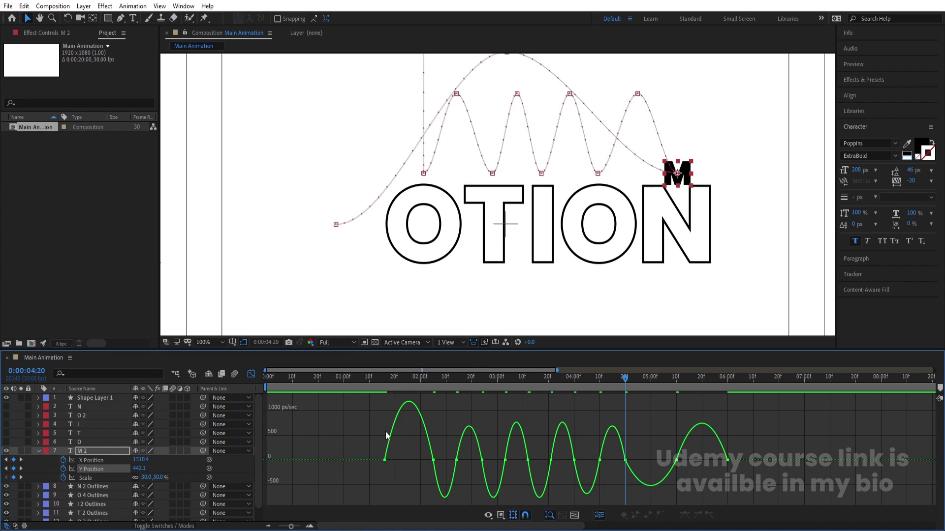
Reshape M 2's Y Position speed curve so the first drop accelerates sharply into its landing at 0:00:02:05, and preview it with the composition fitted
drag(409, 385, 390, 391)
scroll(391, 394, up, 2)
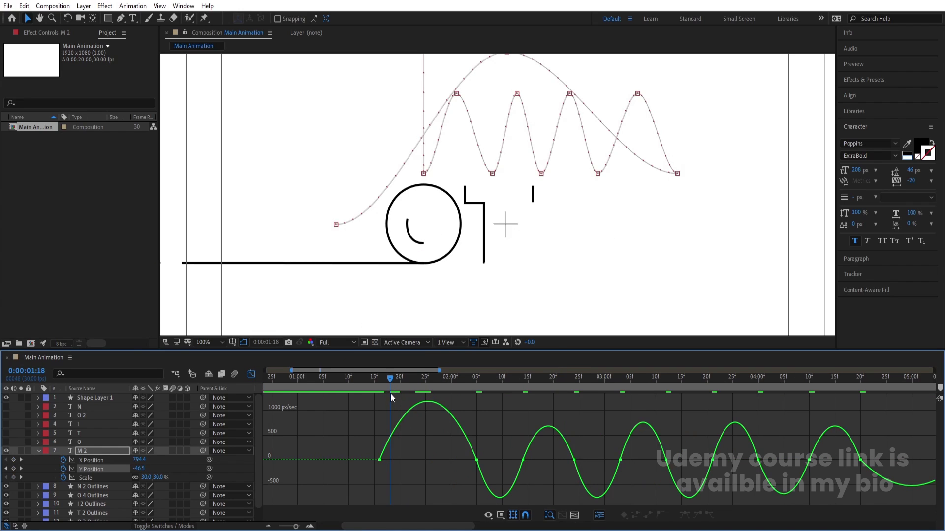
drag(368, 433, 398, 494)
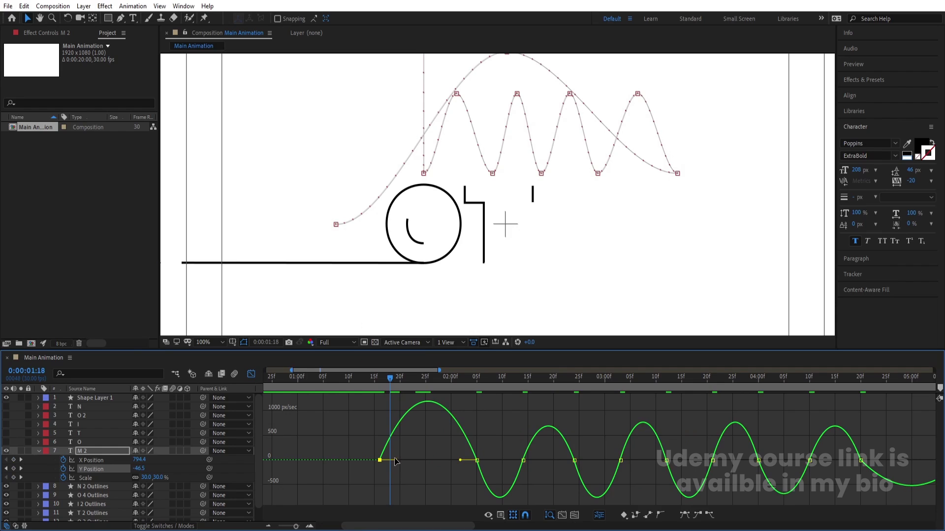
drag(395, 460, 474, 480)
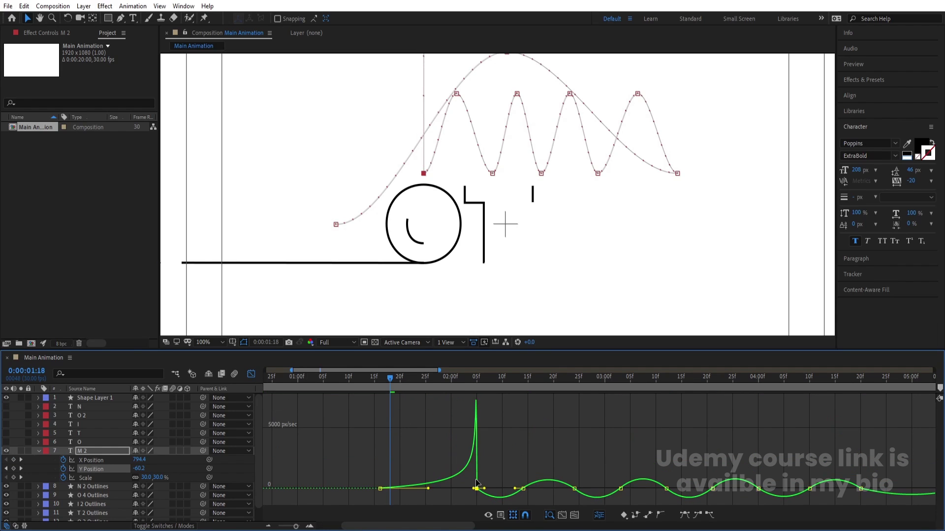
click(199, 343)
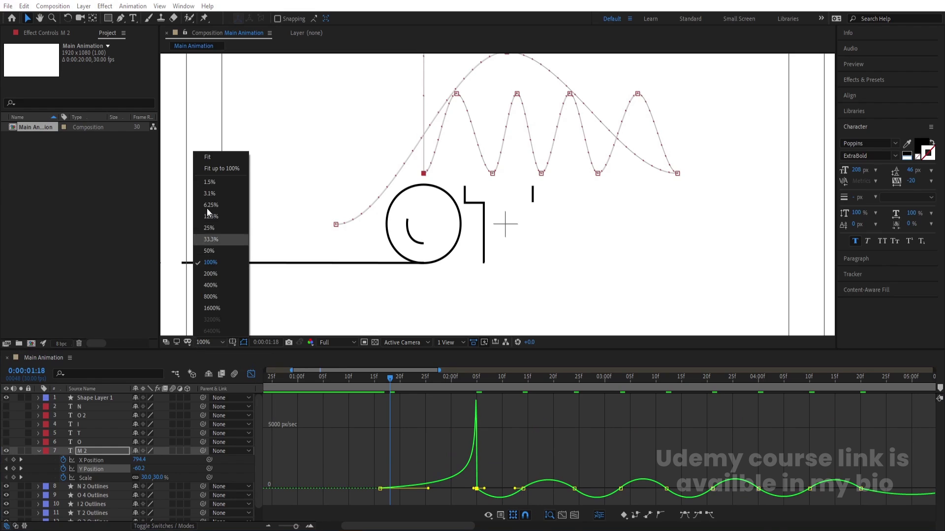
click(209, 158)
key(space)
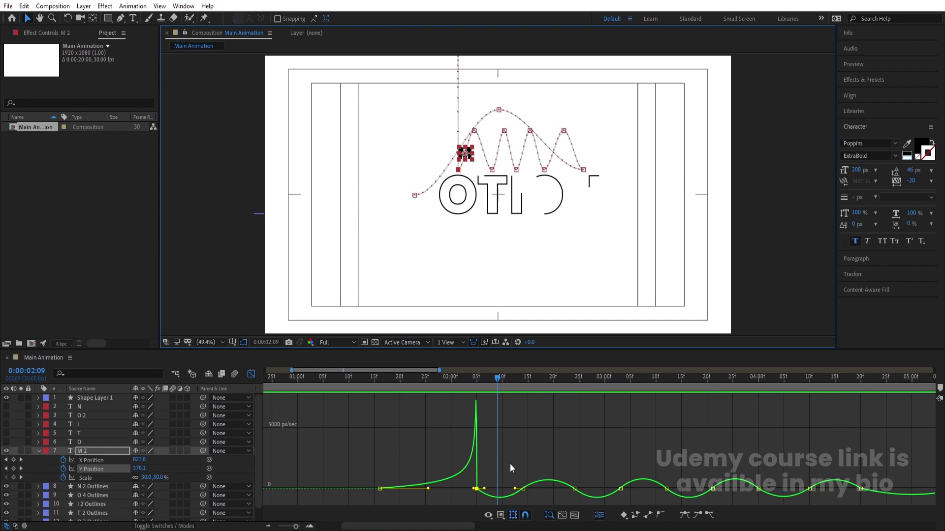
Adjust the speed handles of the hop from the first O to the T for a slow peak and fast landing, and preview it
click(523, 489)
drag(514, 489, 560, 479)
drag(483, 478, 479, 479)
drag(586, 453, 570, 476)
drag(483, 377, 459, 382)
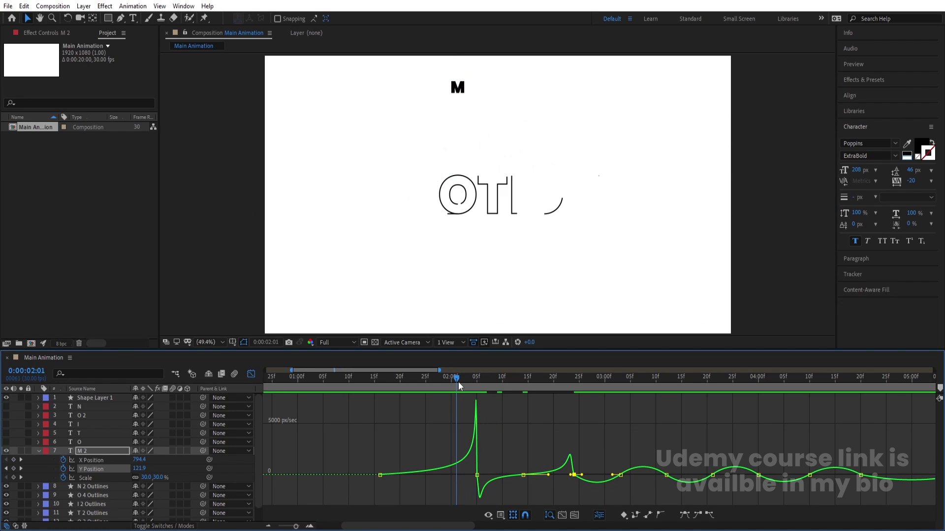
key(space)
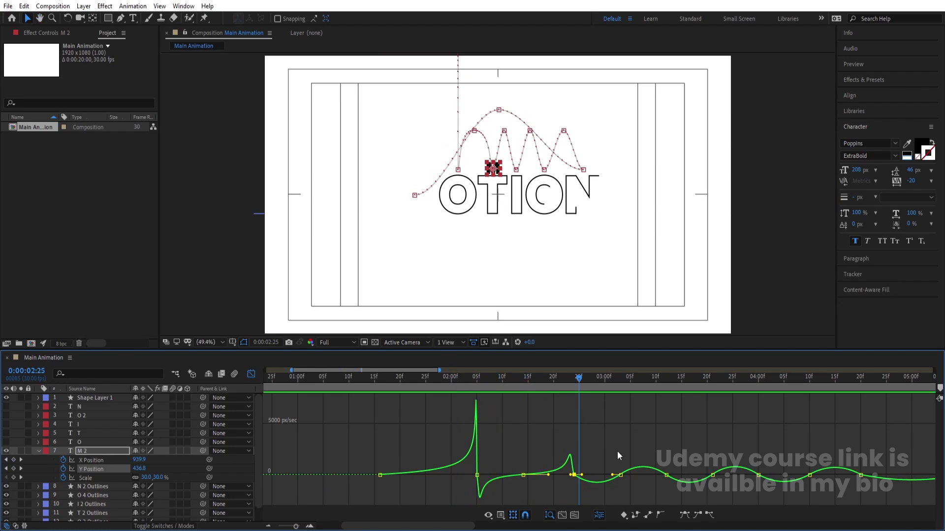
Shape the T-to-I hop's speed curve with long handles at the peak and short ones at both landings, using 17.52% incoming influence at the I
drag(618, 455, 642, 475)
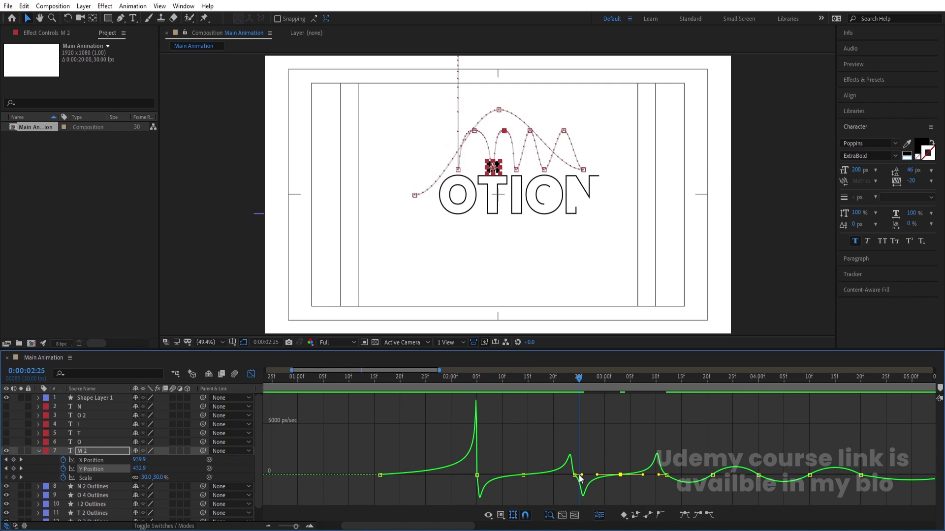
drag(582, 476, 579, 488)
click(666, 475)
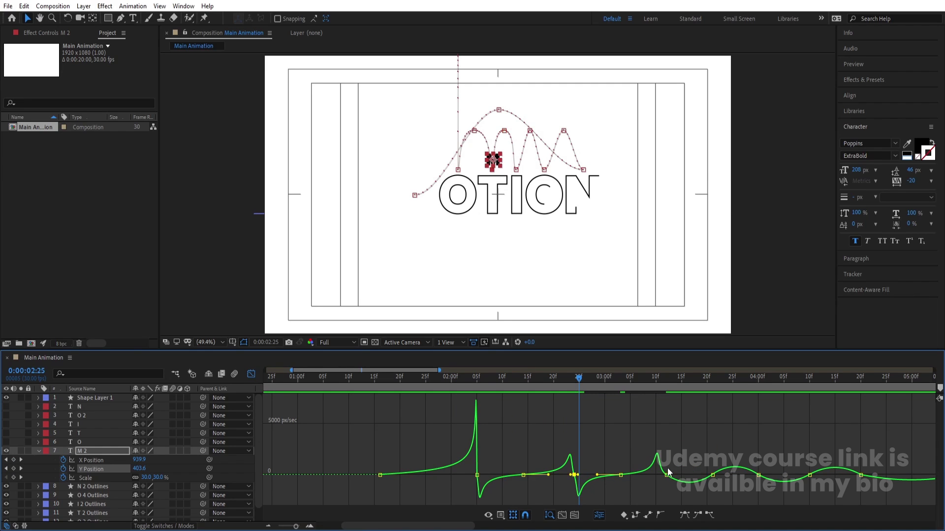
drag(658, 476, 661, 476)
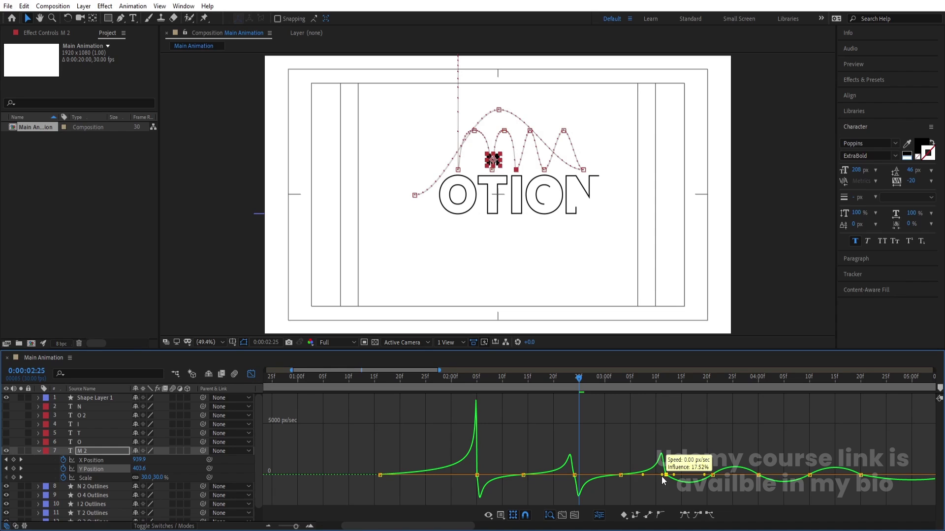
Give the I-to-second-O hop a slow peak and sharp takeoff and landing, with 15.81% incoming influence at the second O
drag(701, 450, 735, 475)
drag(677, 477, 671, 476)
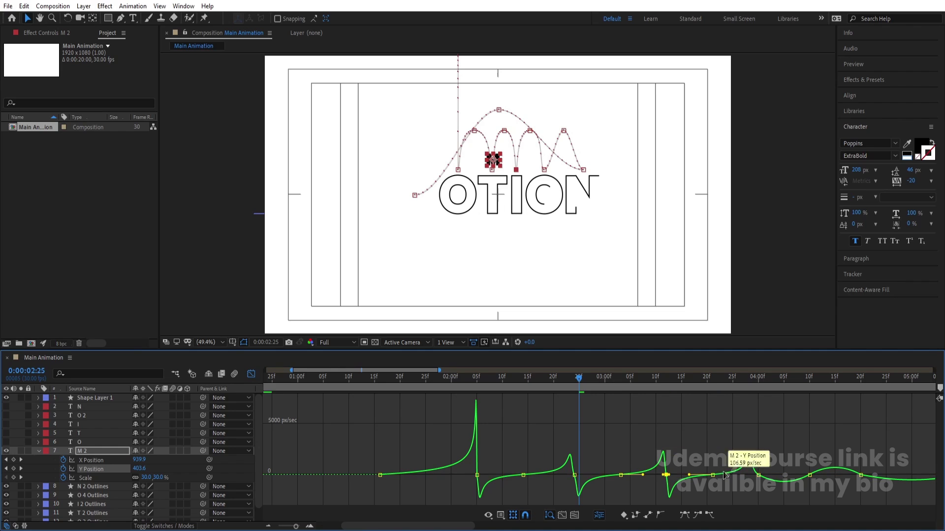
click(758, 475)
drag(752, 475, 755, 476)
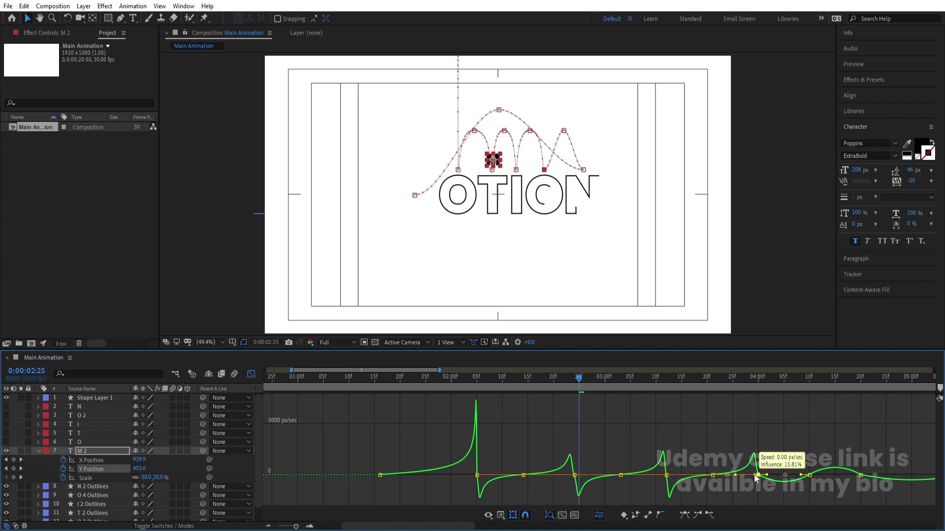
Ease the second-O-to-N hop around its 0:00:04:10 peak and sharpen its landing at 0:00:04:20 with 14.23% incoming influence
key(k)
key(k)
key(k)
key(k)
key(k)
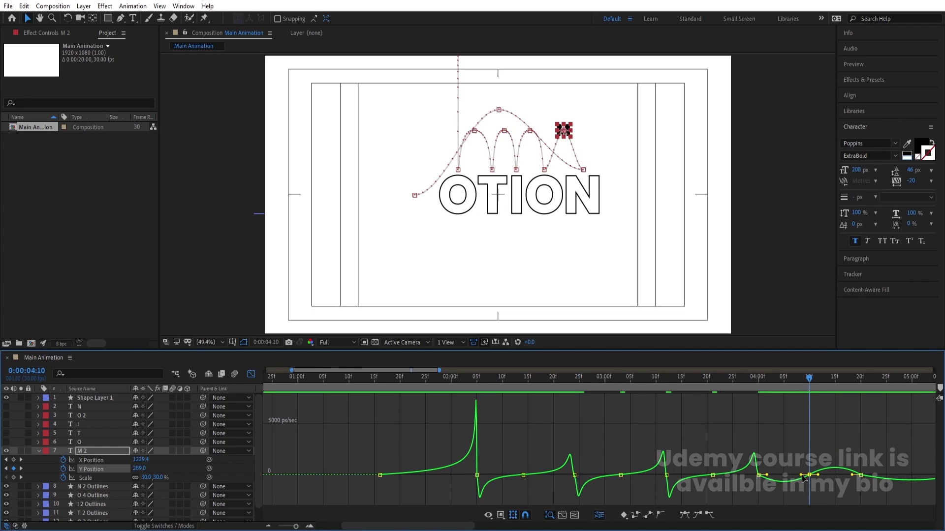
drag(800, 475, 834, 475)
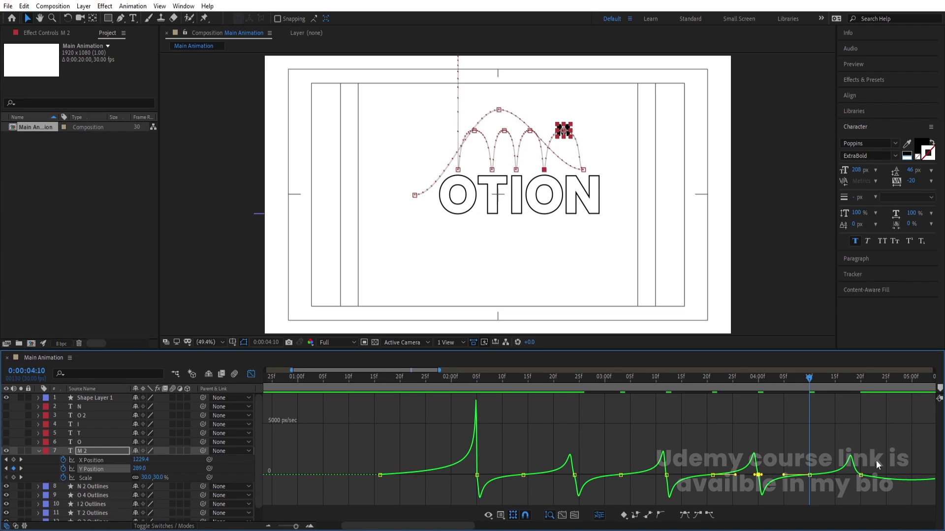
click(860, 475)
drag(853, 476, 857, 475)
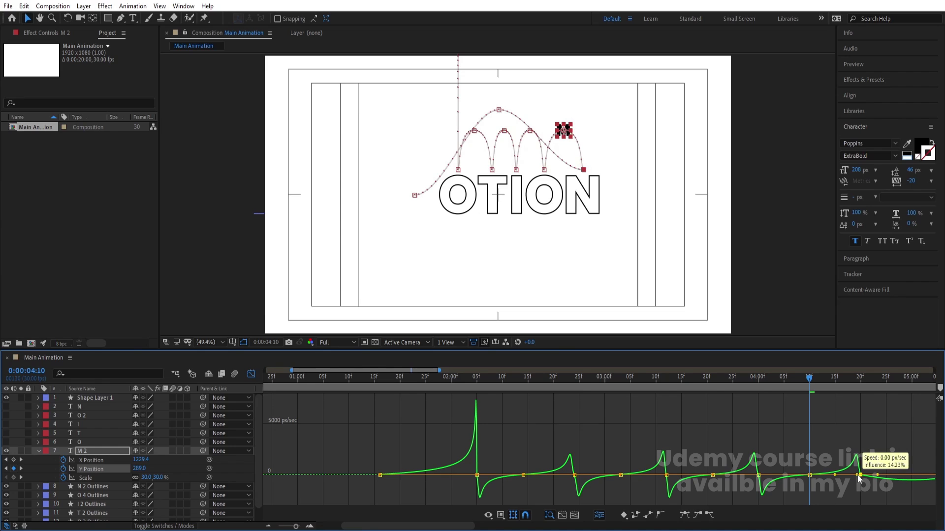
Smooth the final high jump's peak at 0:00:05:10, steepen the speed at its takeoff and landing, and preview the jump
drag(927, 378, 791, 418)
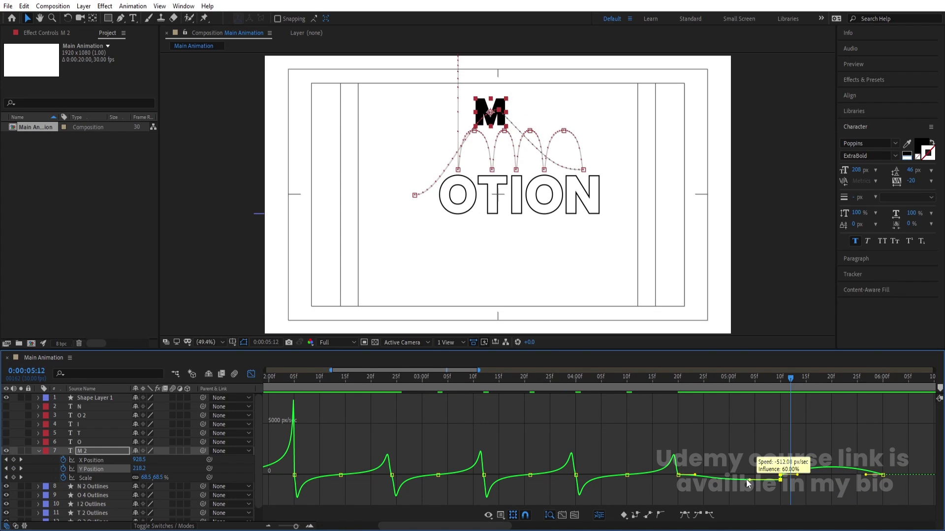
drag(755, 447, 830, 475)
key(F9)
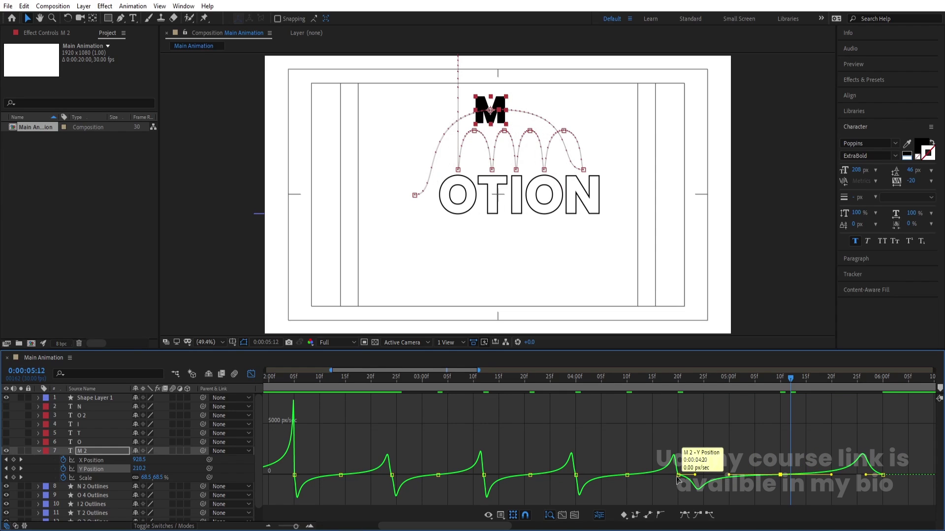
drag(694, 475, 682, 475)
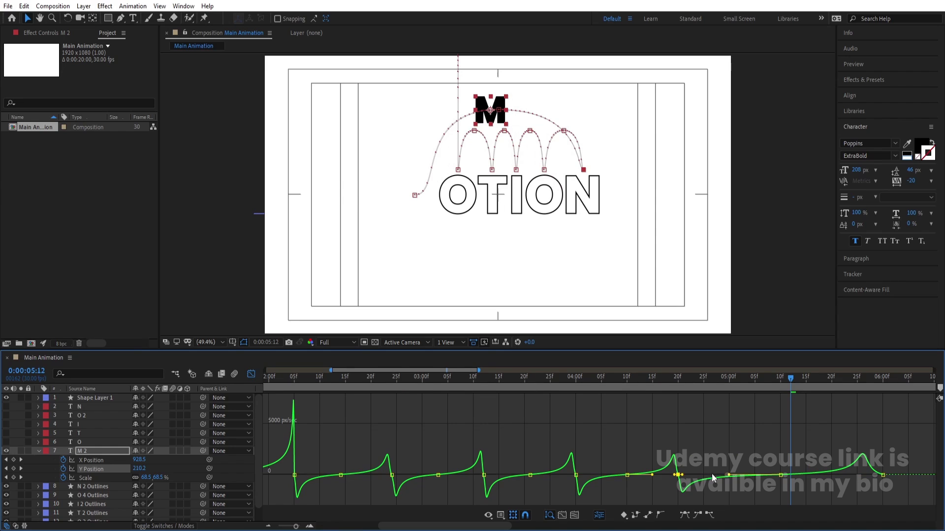
drag(894, 462, 878, 475)
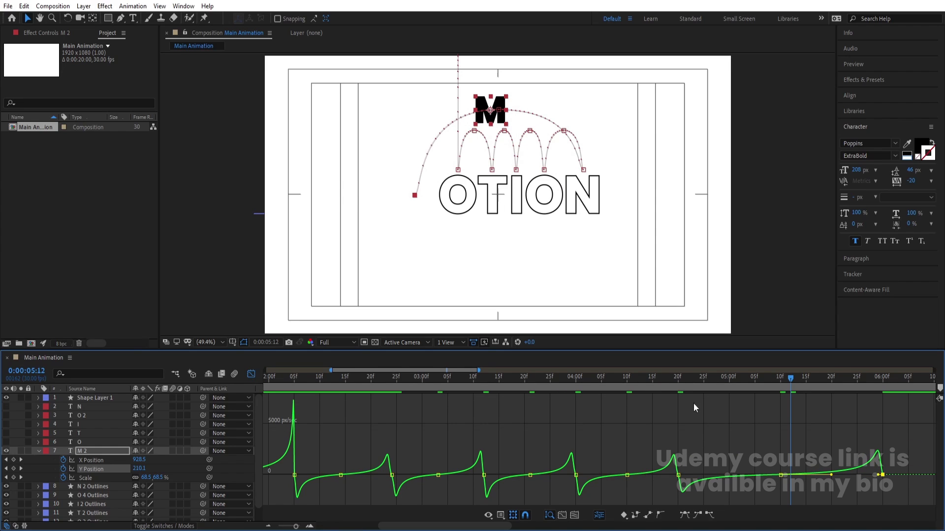
click(674, 380)
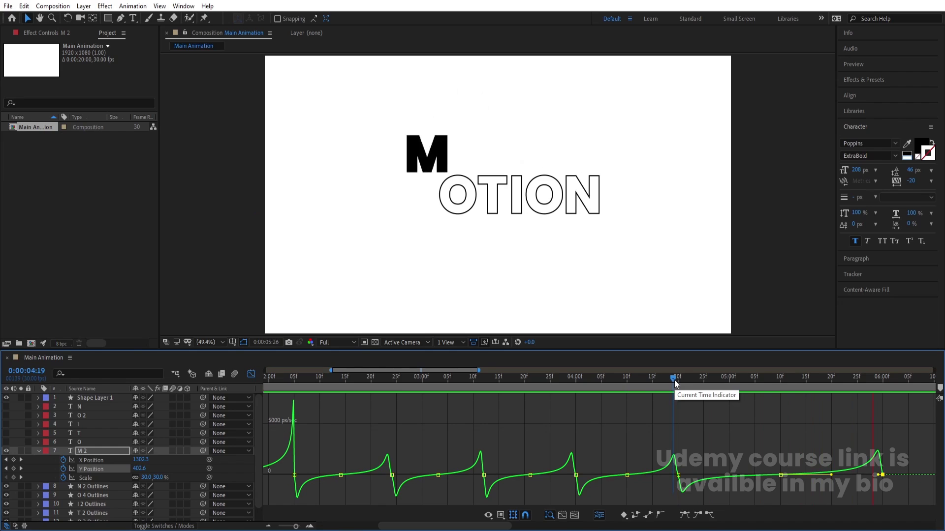
key(space)
Leave the Graph Editor, compress M 2's final-jump keyframes so they end at 0:00:05:18, and play the jump
click(251, 374)
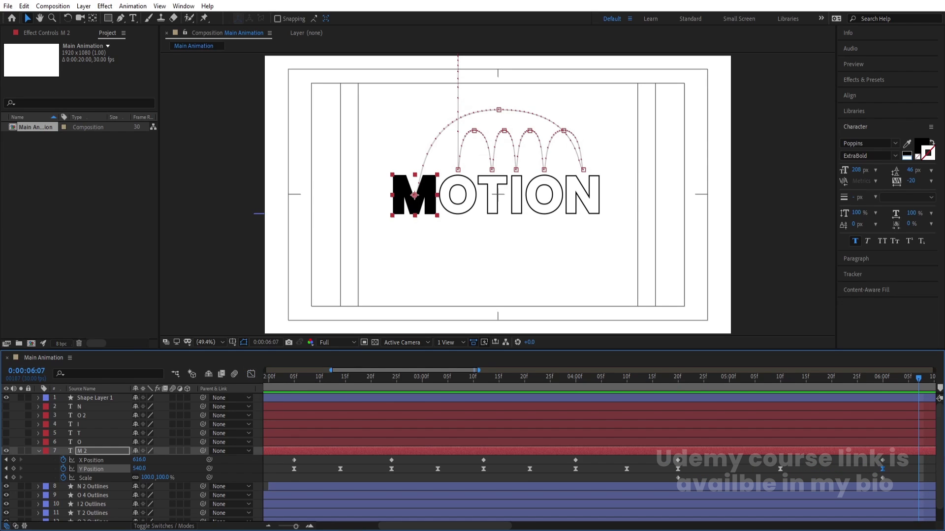
key(minus)
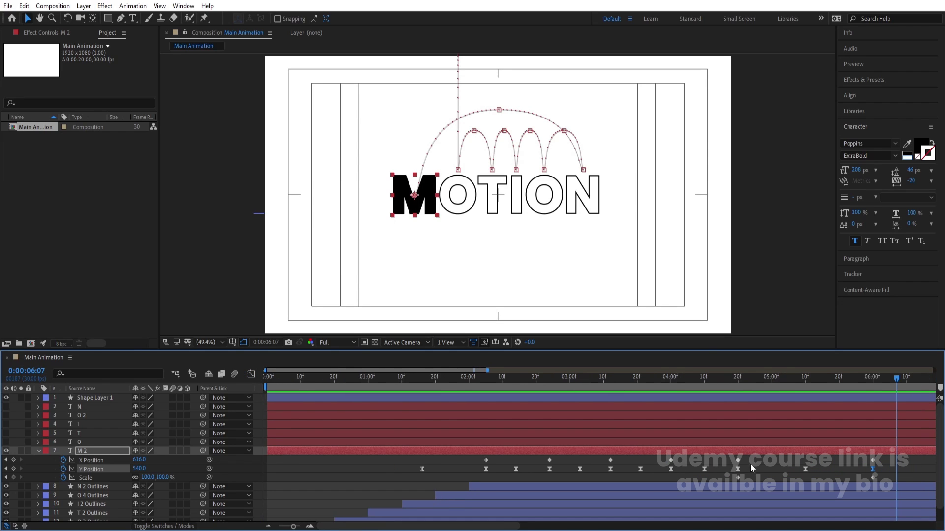
drag(731, 461, 833, 450)
click(736, 386)
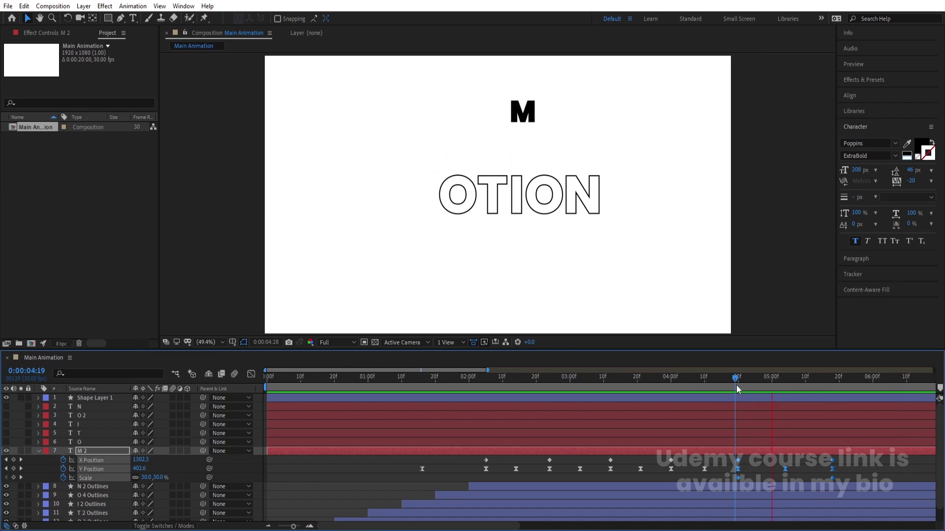
Start Rotation keyframes on M 2 at 0:00:02:05 and set one full revolution at 0:00:02:24
drag(736, 385, 487, 379)
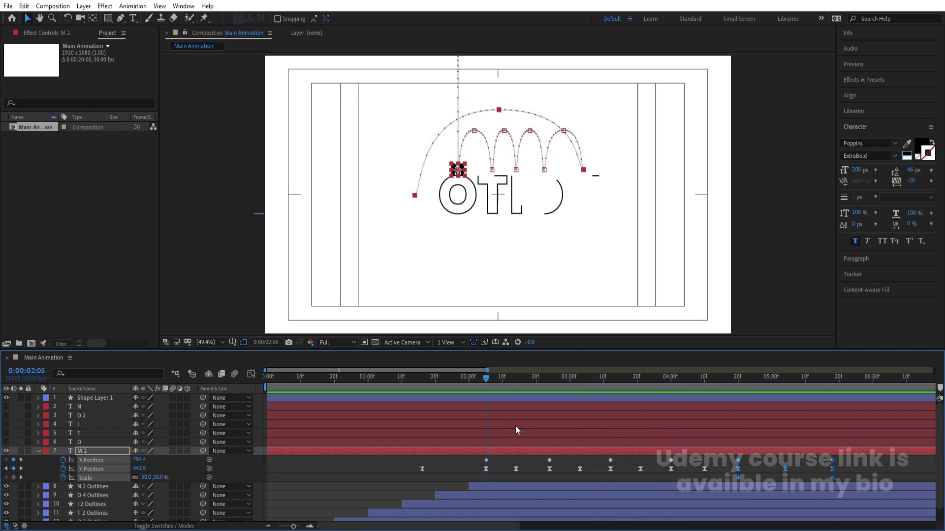
key(r)
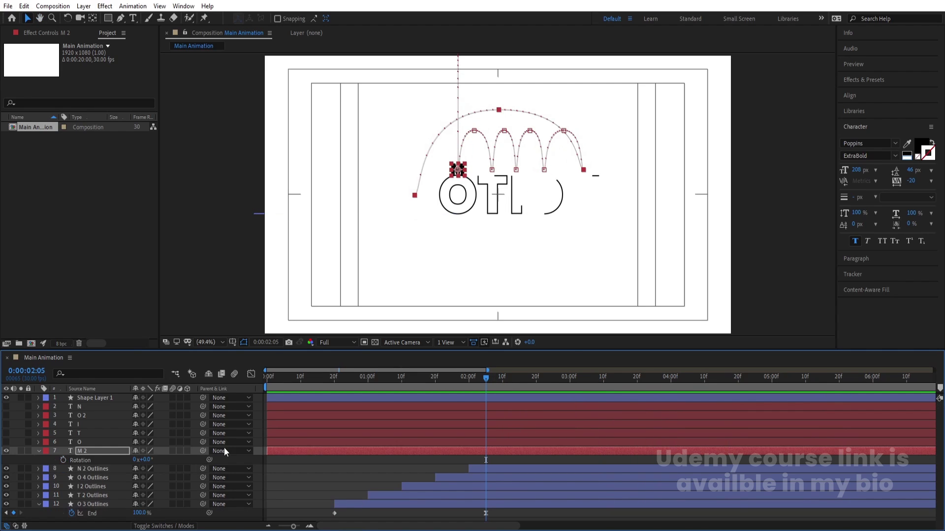
click(63, 460)
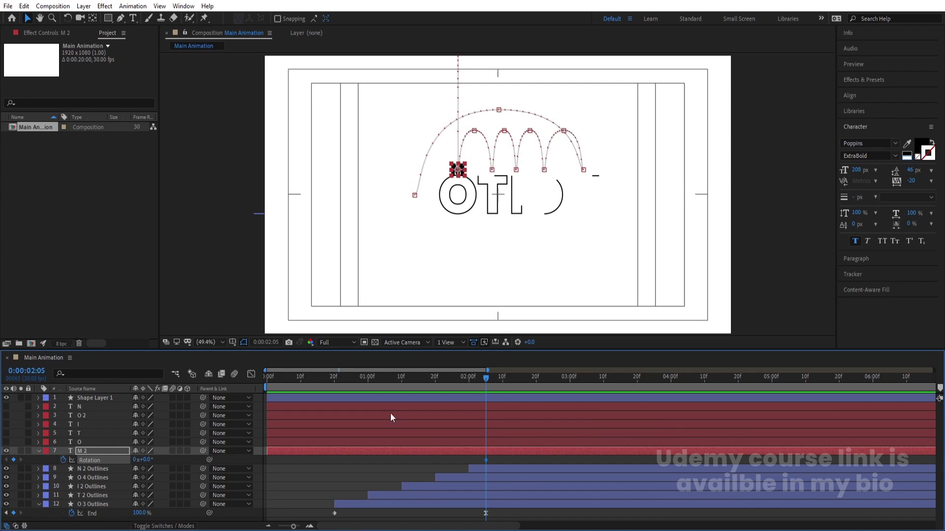
key(u)
key(k)
key(k)
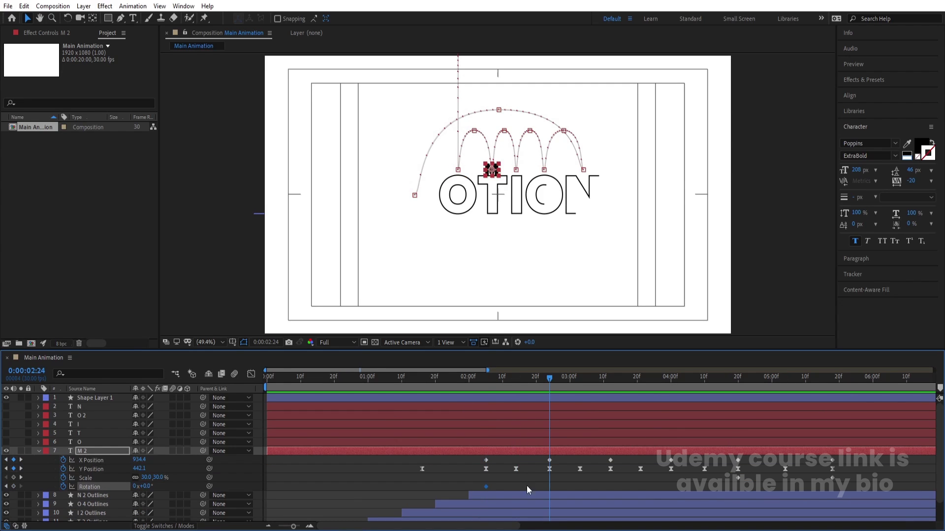
click(135, 487)
text(1)
key(Return)
key(k)
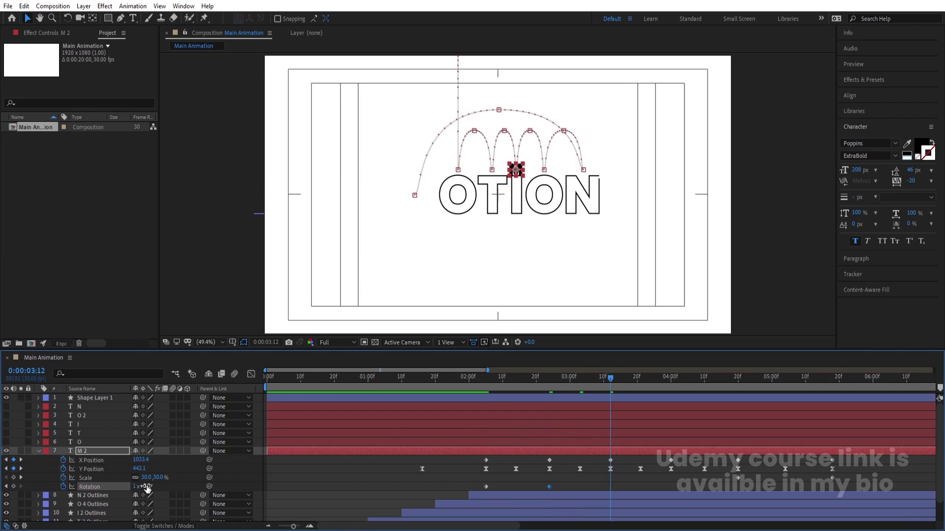
Add M 2 Rotation keyframes of two revolutions at 0:00:03:12 and three revolutions at 0:00:04:00
click(135, 487)
text(0)
key(Return)
key(k)
click(136, 486)
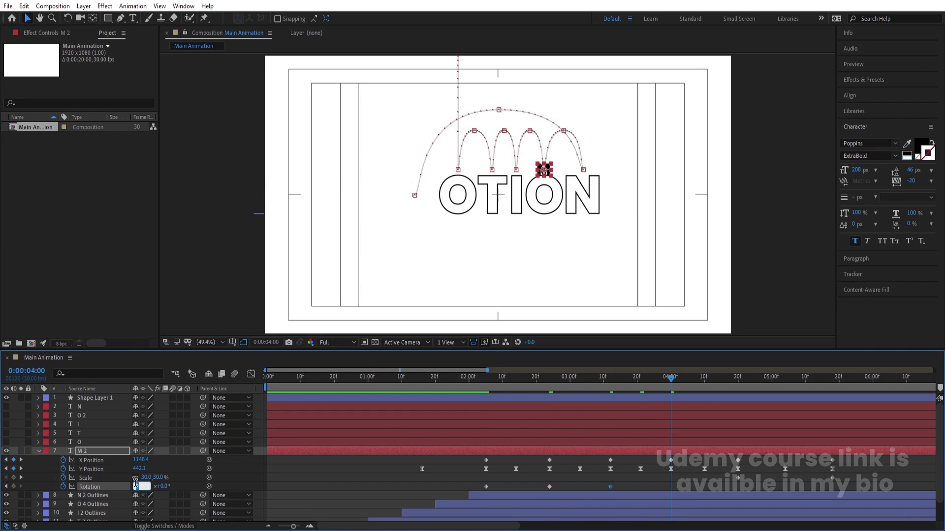
key(Return)
key(k)
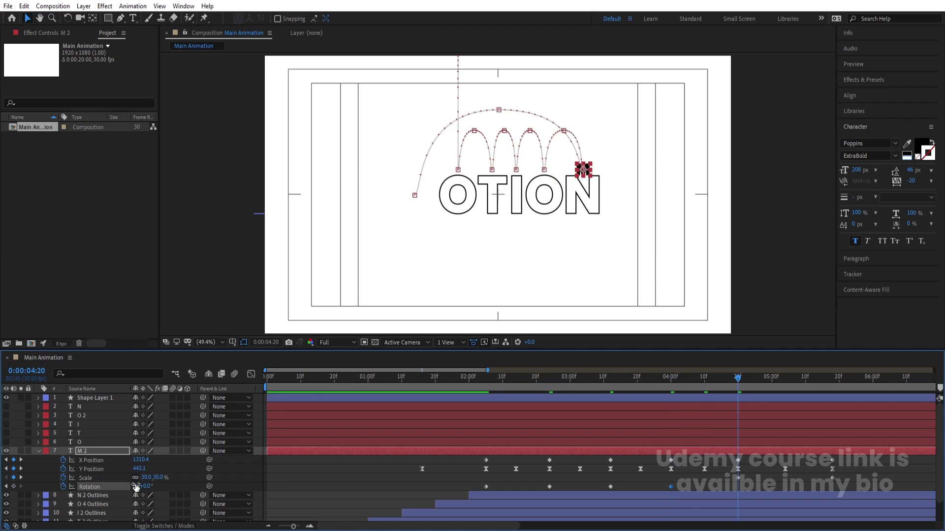
Set M 2's Rotation to four revolutions at 0:00:04:20, add a last Rotation keyframe at 0:00:05:18, and preview the spinning jumps
click(136, 486)
text(4)
key(Return)
key(space)
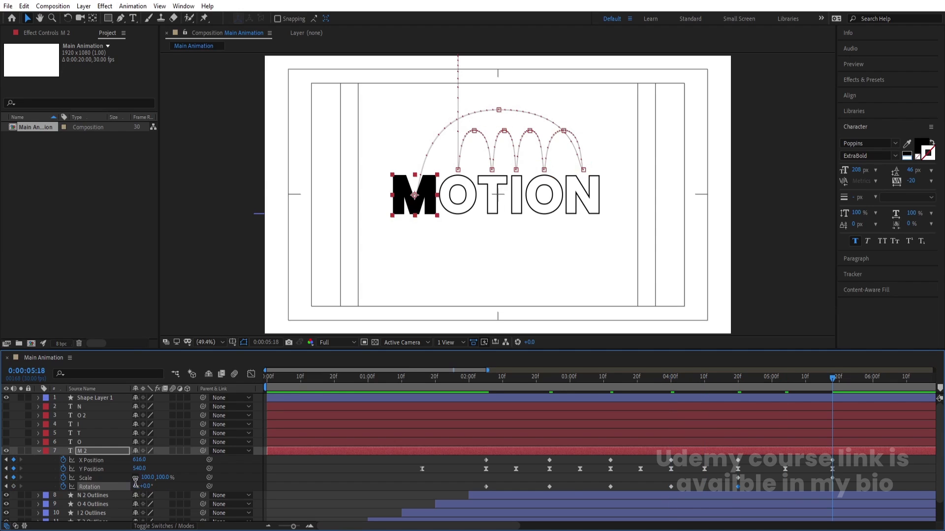
click(663, 382)
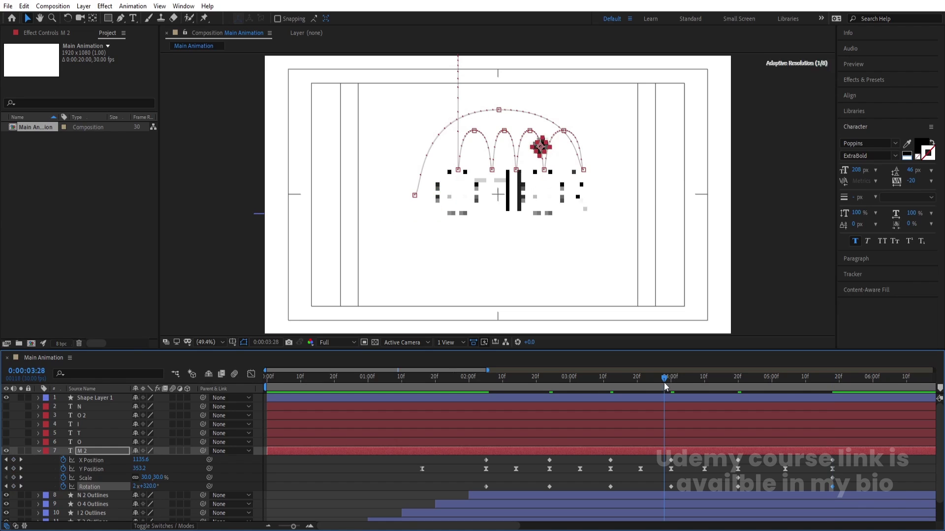
key(space)
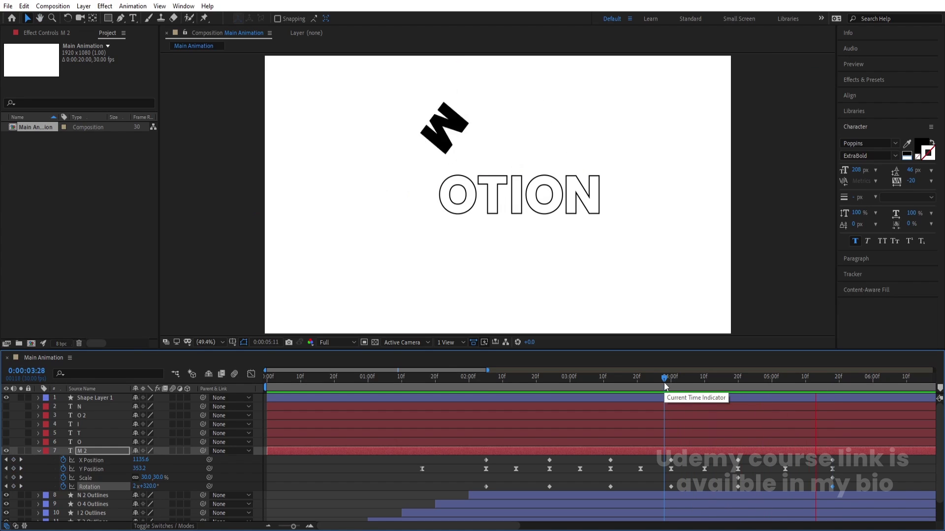
drag(663, 382, 460, 391)
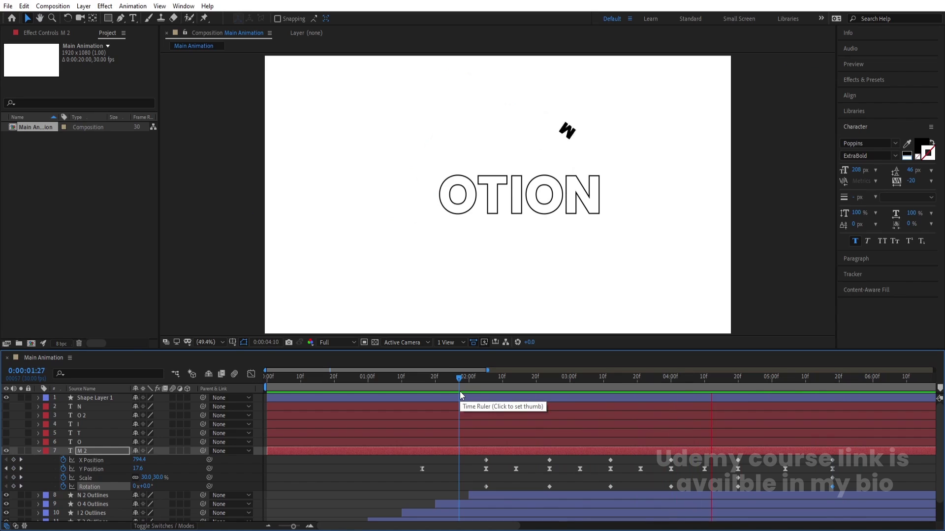
Trim the start of the solid O text layer to 0:00:02:05 and make the layer visible
drag(415, 390, 491, 429)
click(485, 441)
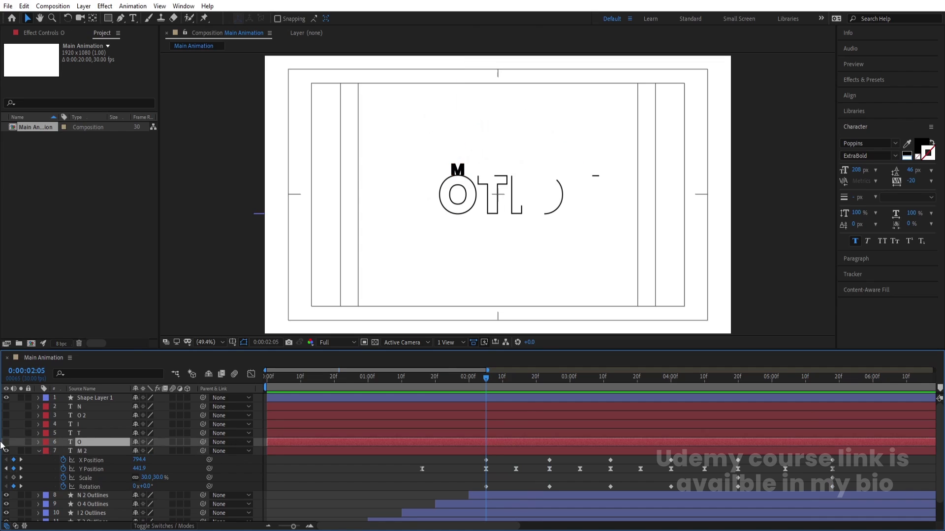
click(7, 442)
click(7, 443)
key(alt+bracketleft)
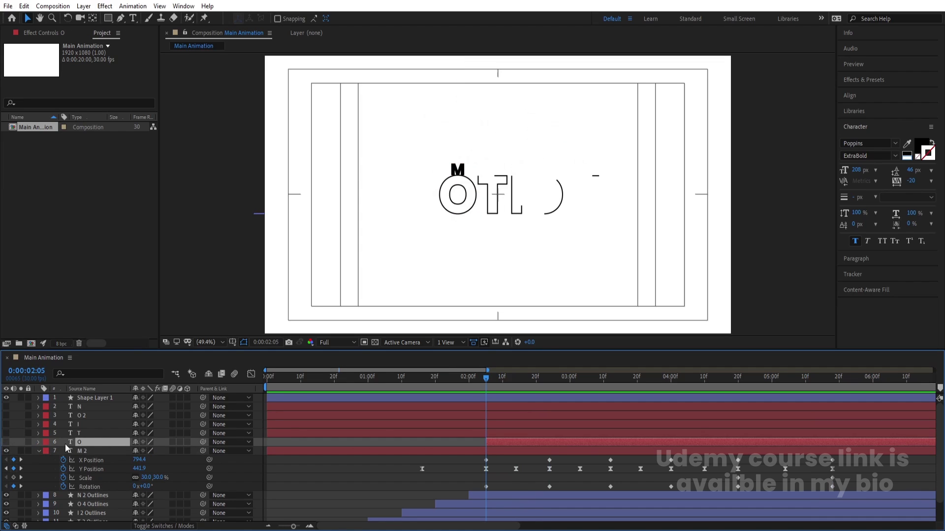
click(7, 442)
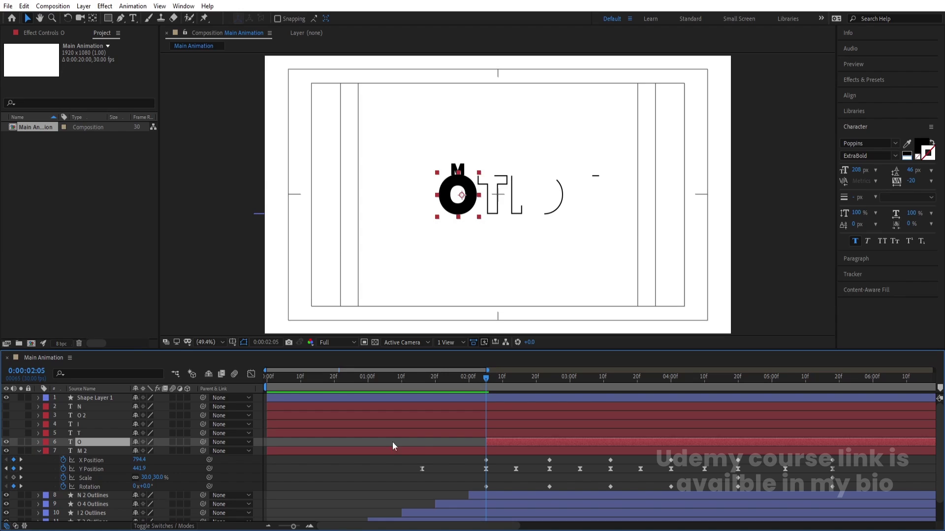
Make the solid T text layer visible and trim its start to 0:00:02:24
key(space)
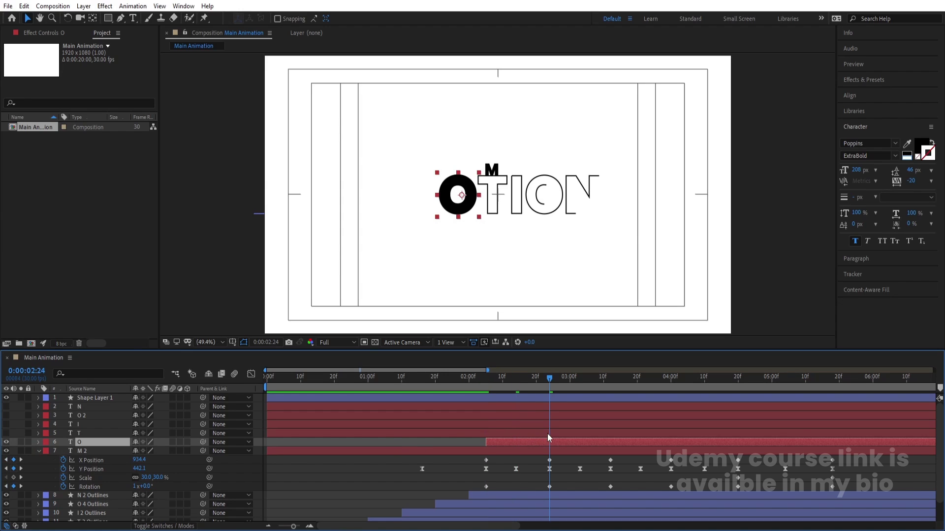
click(549, 434)
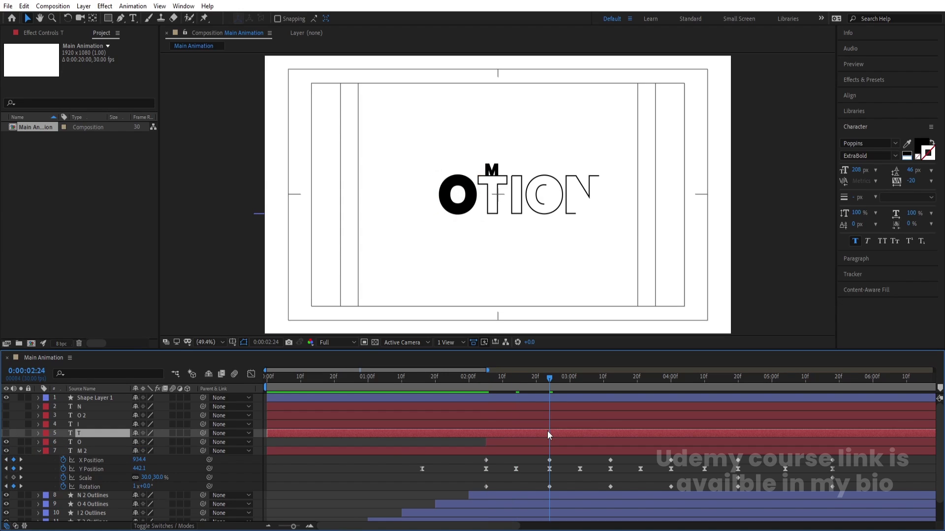
click(7, 433)
key(alt+bracketleft)
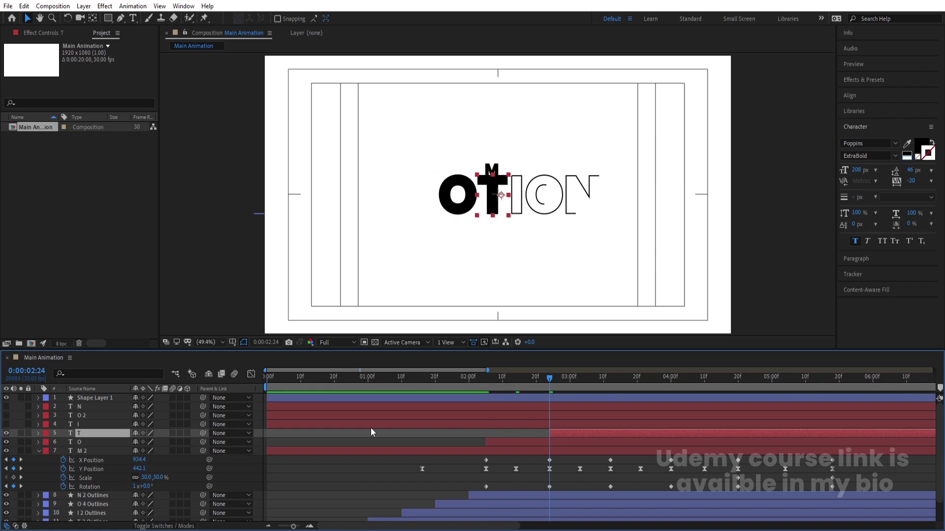
Trim the start of the solid I text layer to 0:00:03:12 and turn its visibility on
click(604, 382)
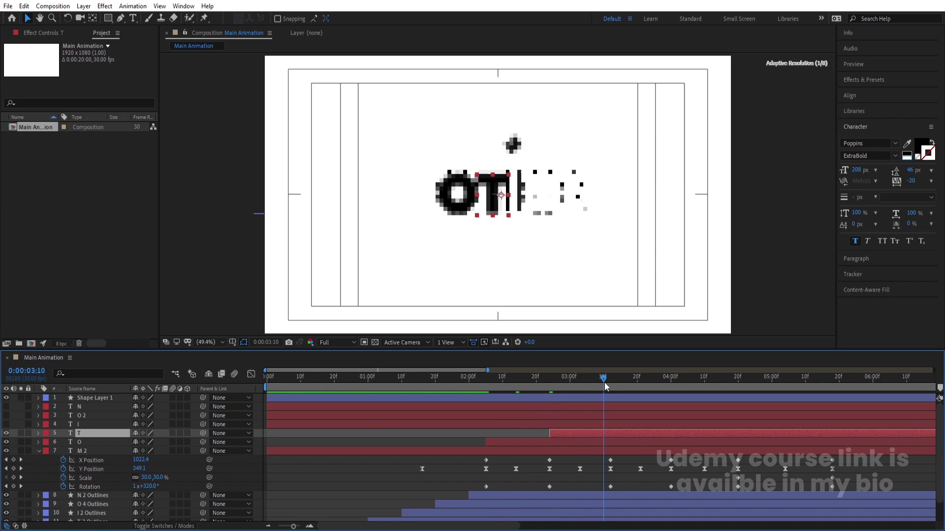
click(606, 424)
key(alt+bracketleft)
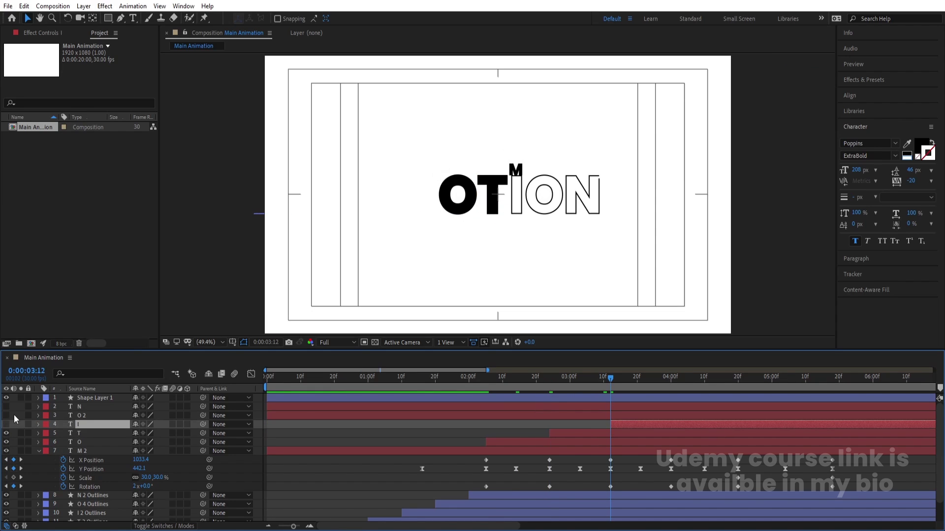
click(6, 424)
Make the solid O 2 text layer visible and trim its start to 0:00:04:00
drag(662, 380, 676, 397)
click(678, 414)
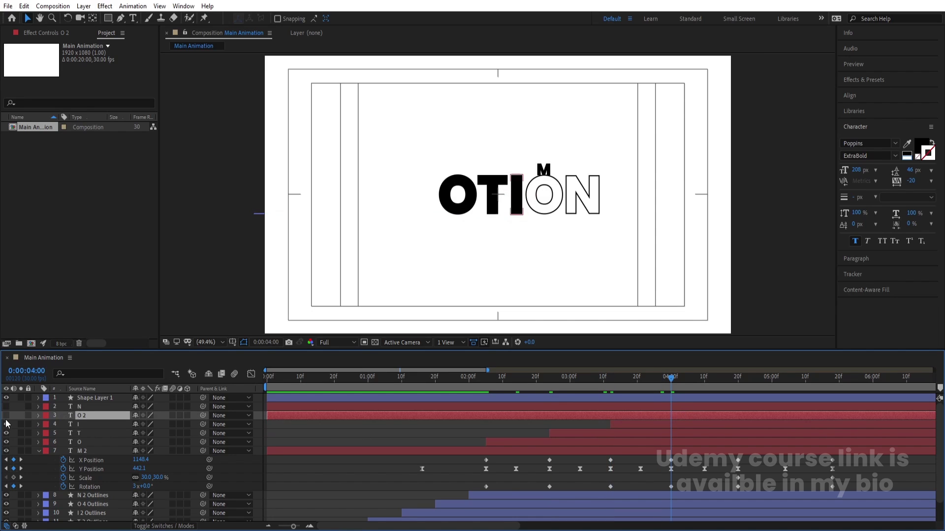
click(6, 415)
key(alt+bracketleft)
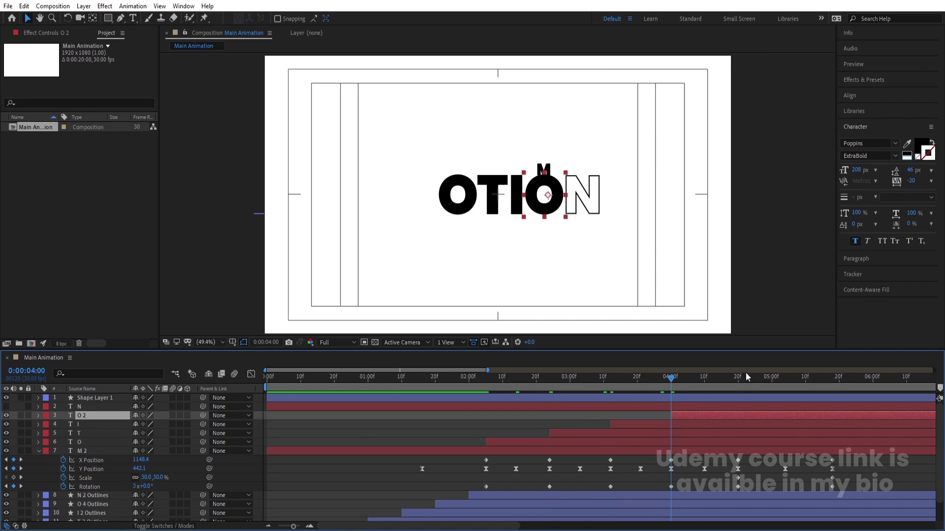
Trim the solid N text layer to start at 0:00:04:20, make it visible, and preview the letters filling from about 0:00:02:04
click(736, 378)
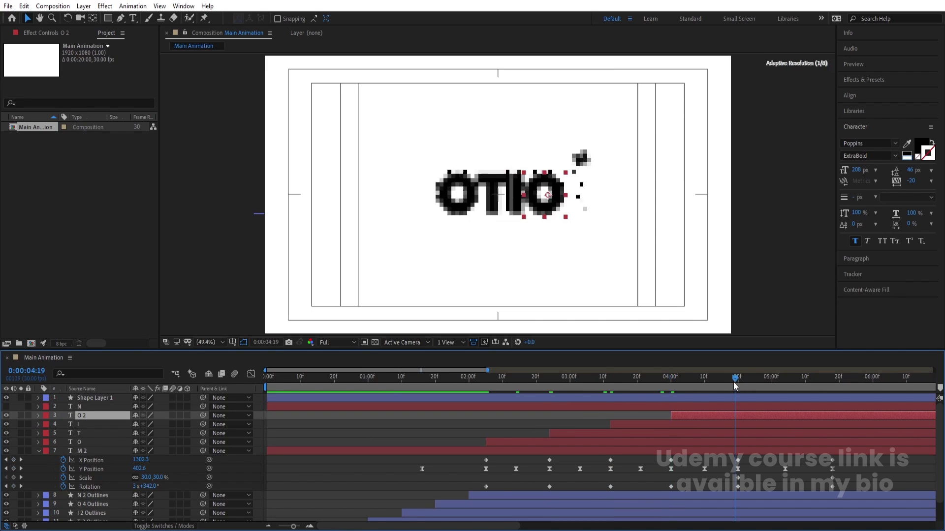
click(739, 406)
key(alt+bracketleft)
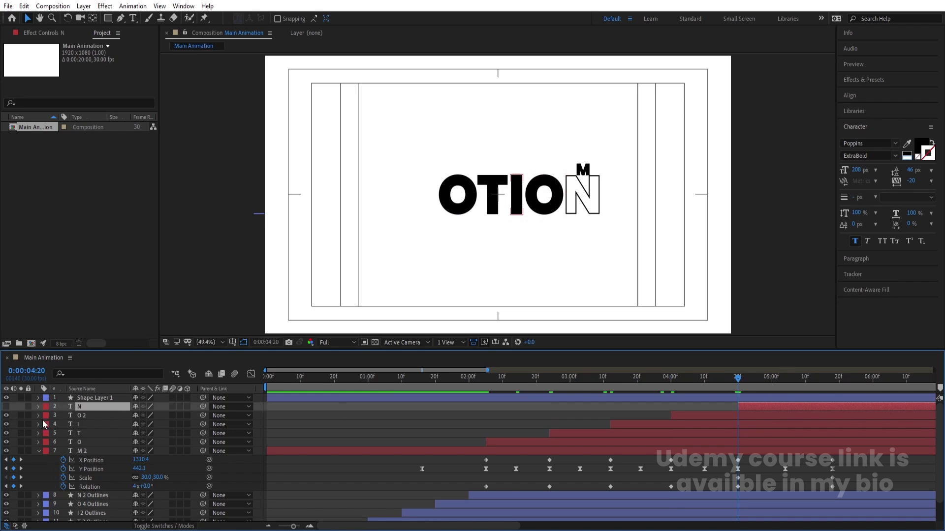
click(6, 406)
click(483, 379)
key(space)
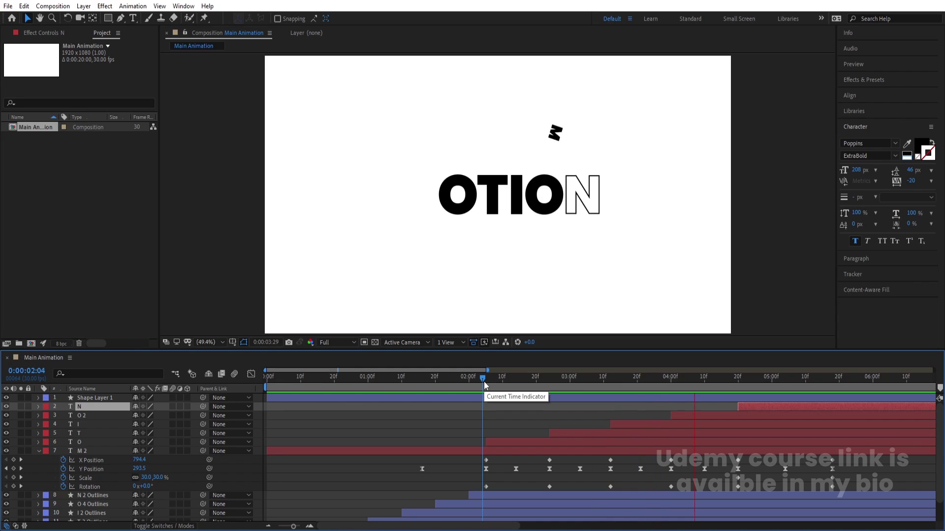
key(space)
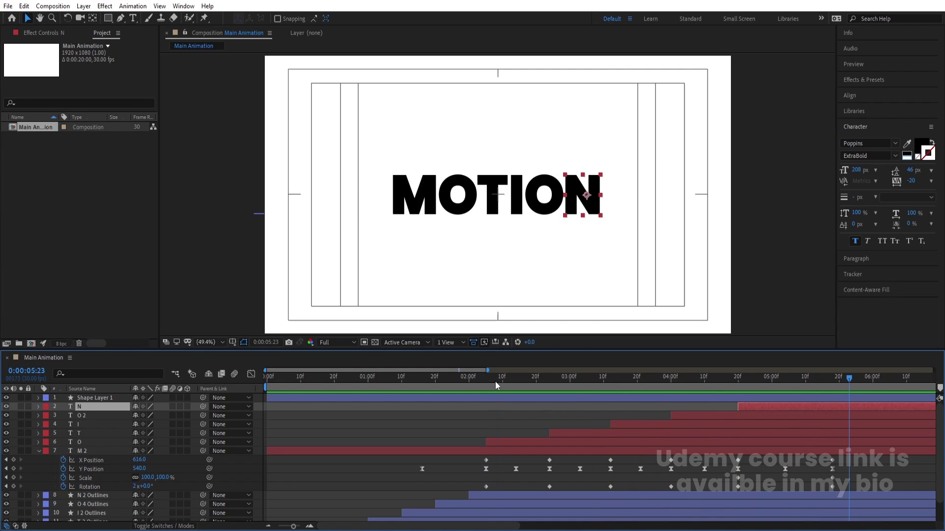
Reveal Scale on the O layer and center the anchor points of text layers O, T, I, O 2 and N on their letters
click(487, 379)
click(96, 441)
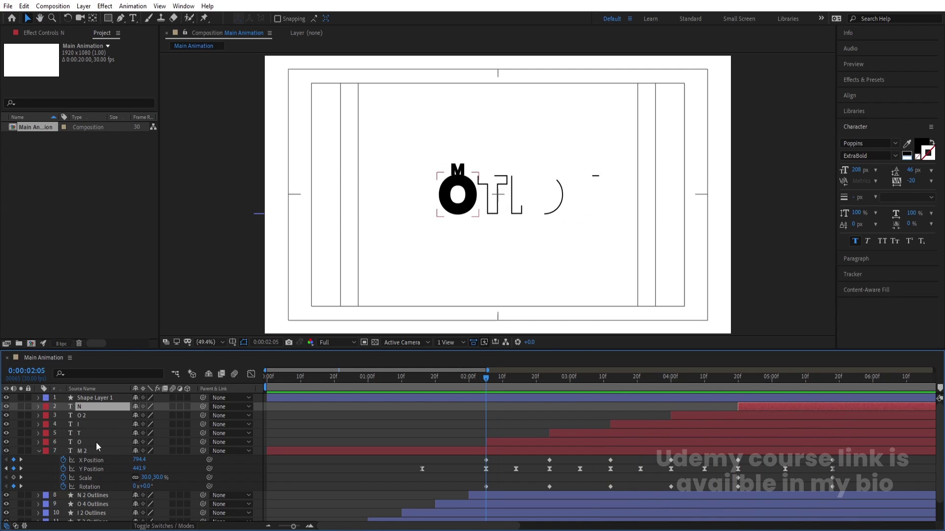
click(96, 442)
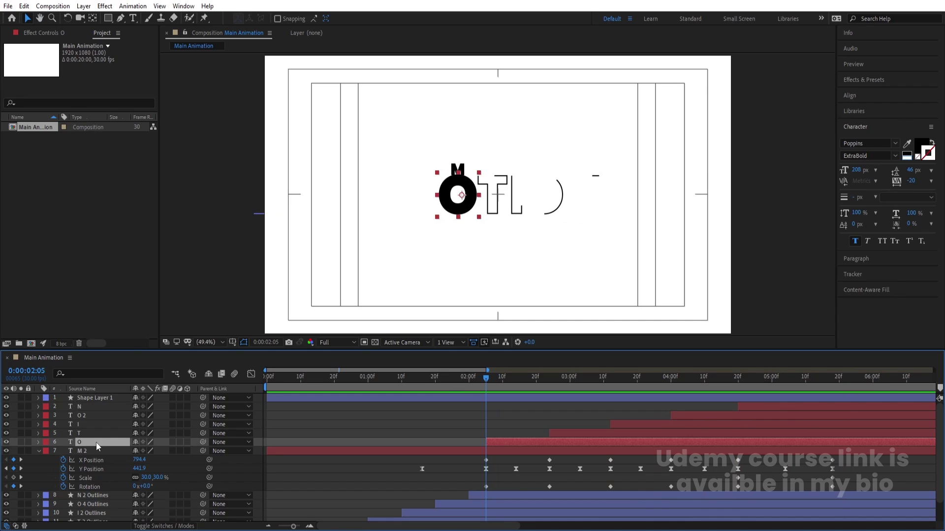
key(s)
shift+click(85, 406)
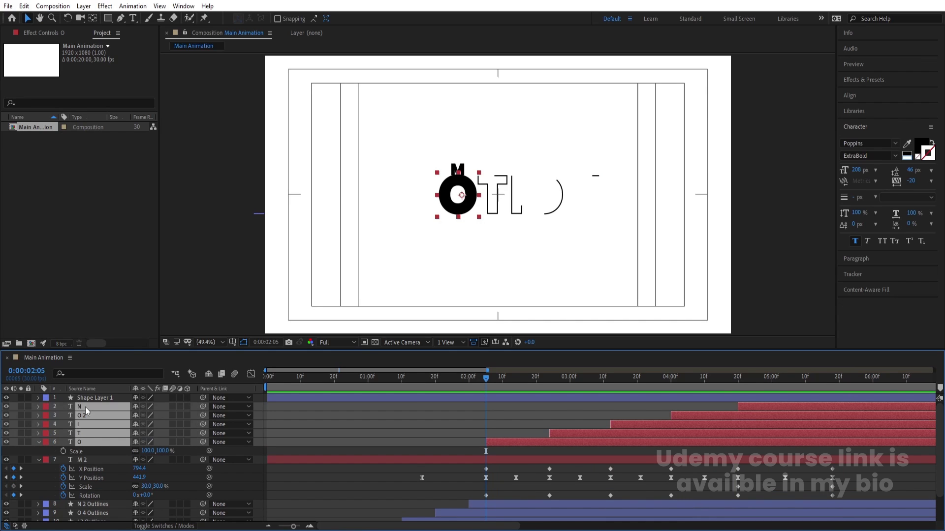
drag(788, 377, 818, 378)
key(Scroll_Lock)
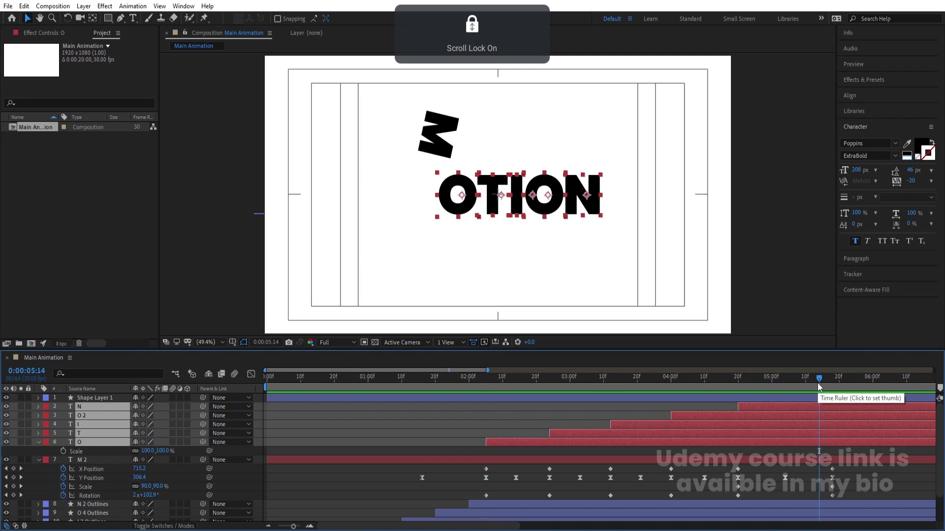
key(ctrl+alt+Home)
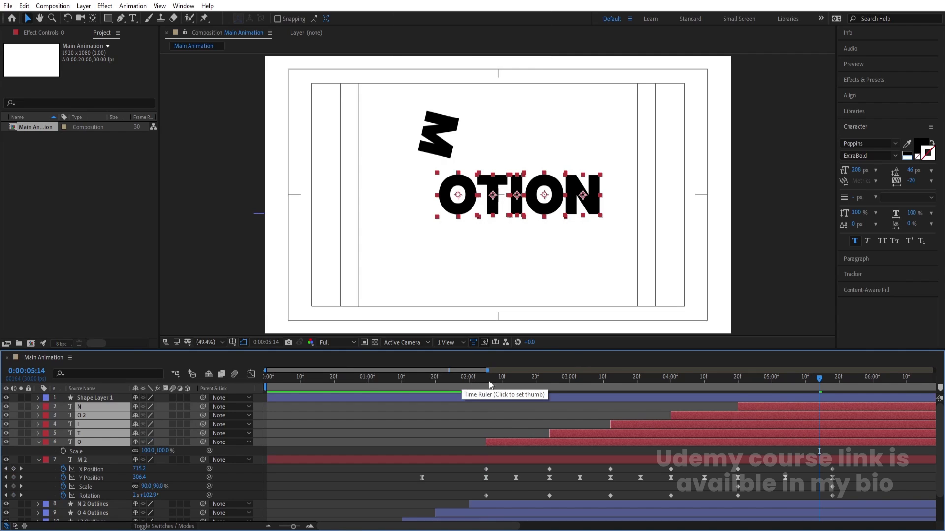
Start Scale keyframes on the O layer at 0:00:02:05 and add a 100% Scale keyframe at 0:00:02:08
click(488, 381)
click(491, 442)
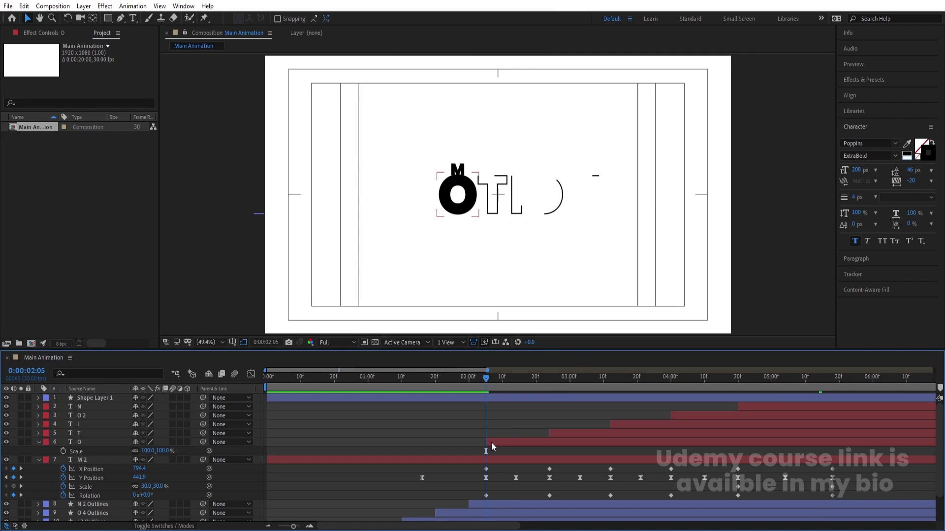
click(491, 442)
click(63, 451)
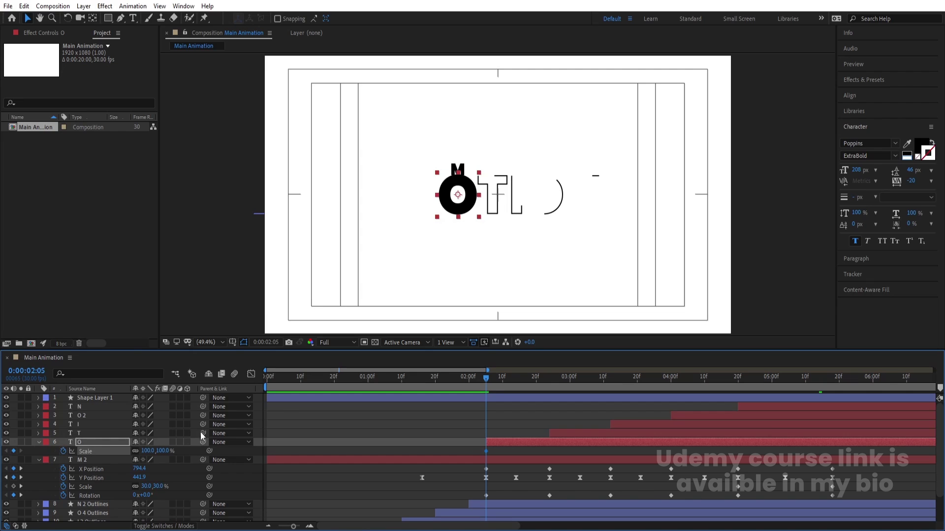
key(Page_Down)
key(Page_Down)
key(Page_Down)
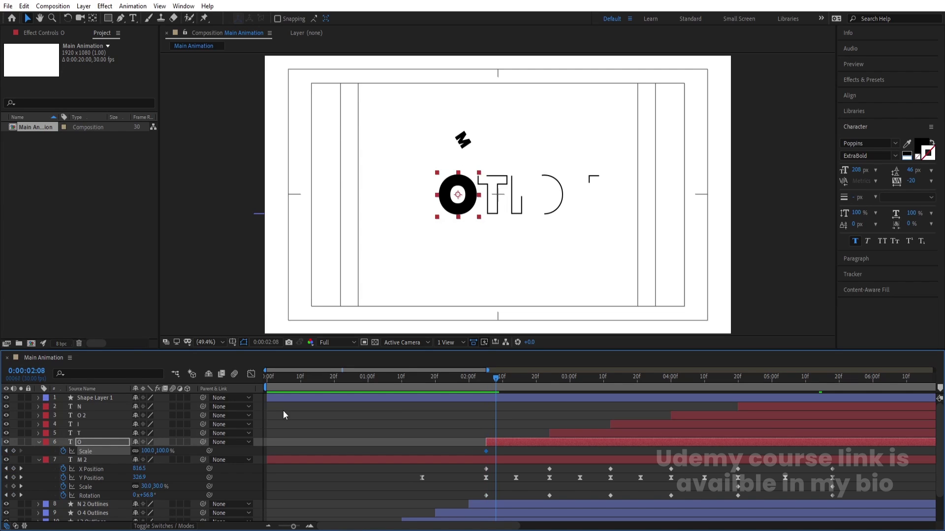
click(5, 451)
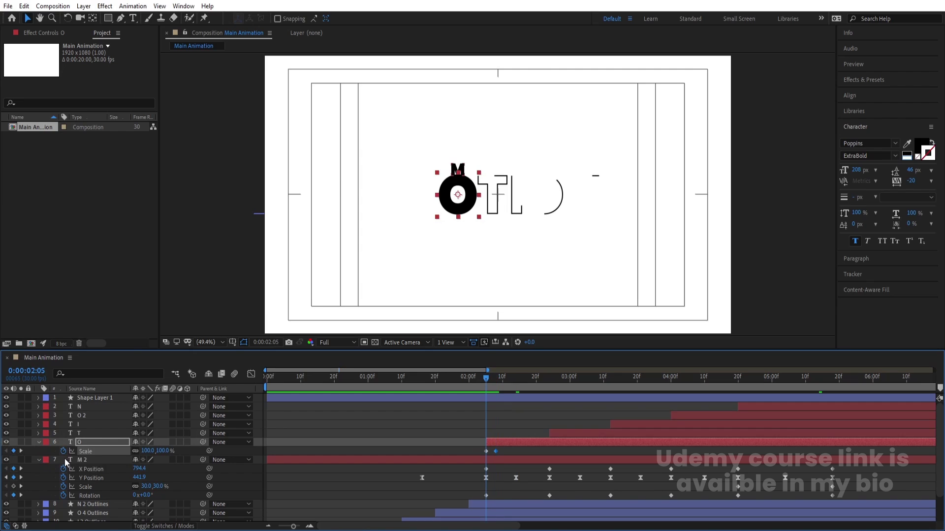
Try 105% and 110% for the O layer's first Scale keyframe at 0:00:02:05 and preview the pop
click(147, 450)
text(105)
key(Return)
click(154, 449)
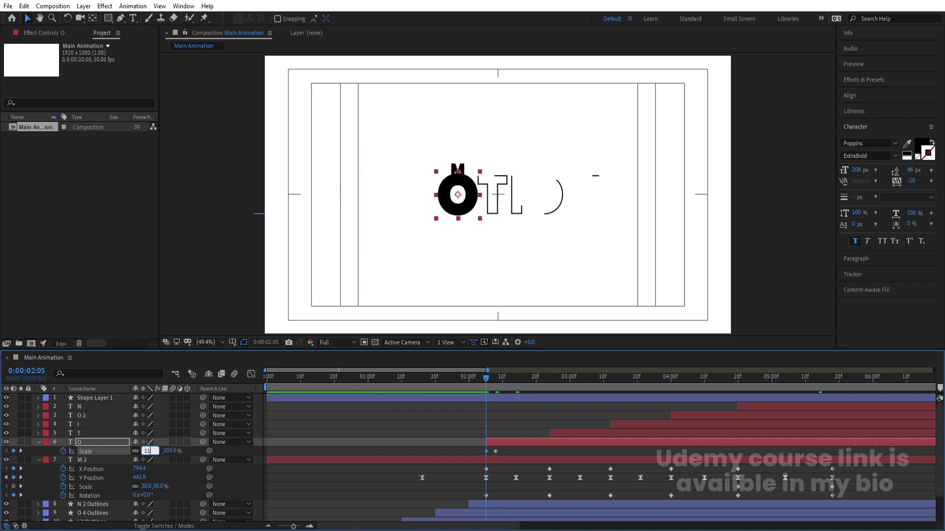
text(100)
key(Return)
key(space)
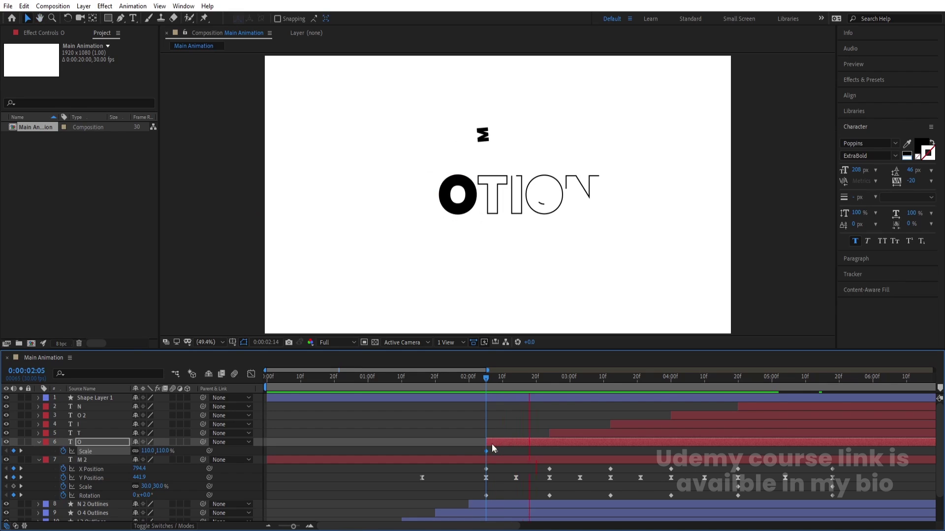
key(space)
key(space)
key(space)
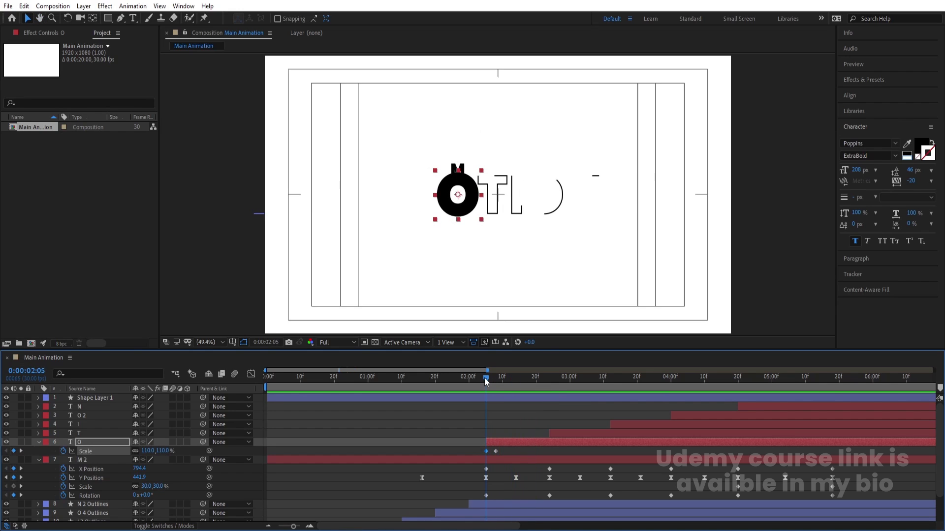
key(space)
key(space)
Set the O layer's first Scale keyframe to 115%, apply Easy Ease to both Scale keyframes, and preview the pop
click(146, 451)
text(115)
key(Return)
drag(472, 454, 506, 444)
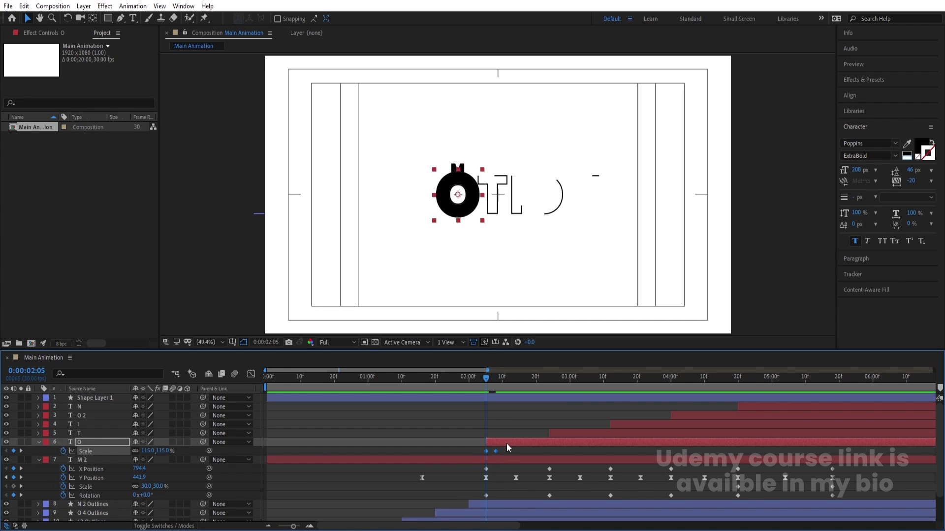
key(F9)
key(space)
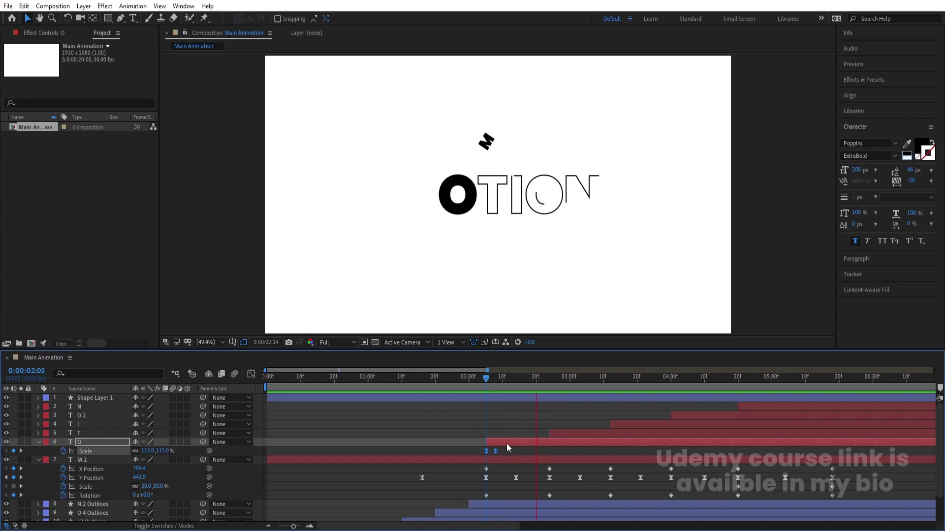
key(space)
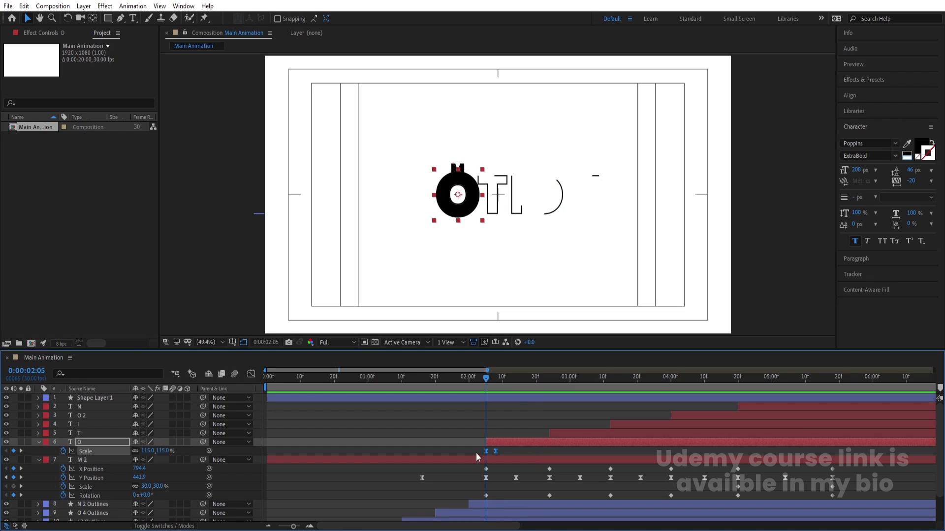
Copy the O layer's Scale keyframes onto the T layer at 0:00:02:24 and the I layer at 0:00:03:12
click(550, 387)
click(557, 435)
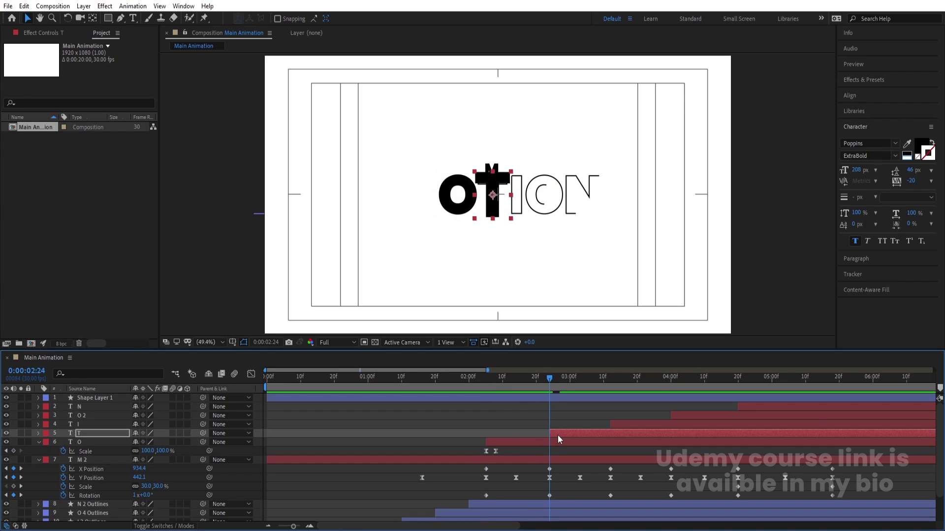
click(610, 376)
click(615, 425)
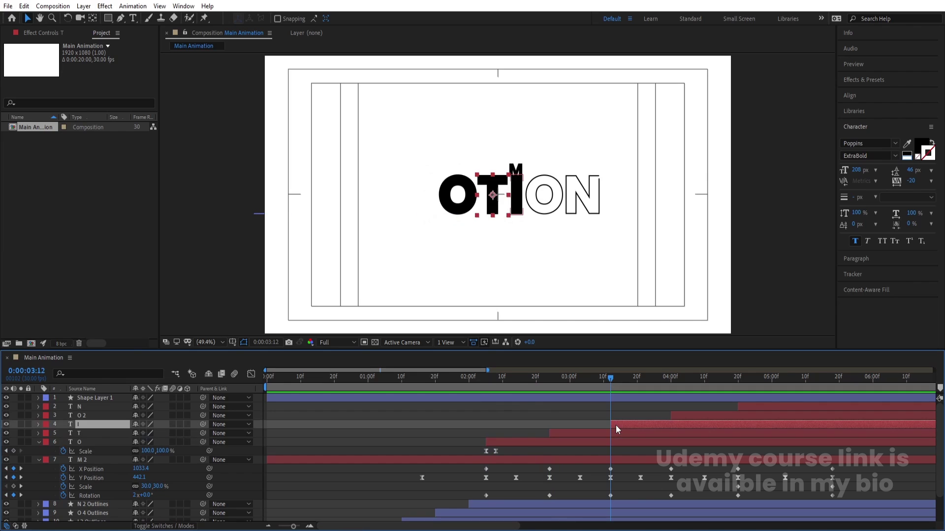
Paste the Scale keyframes onto O 2 at 0:00:04:00 and N at 0:00:04:20, and preview from about 0:00:02:04
click(669, 383)
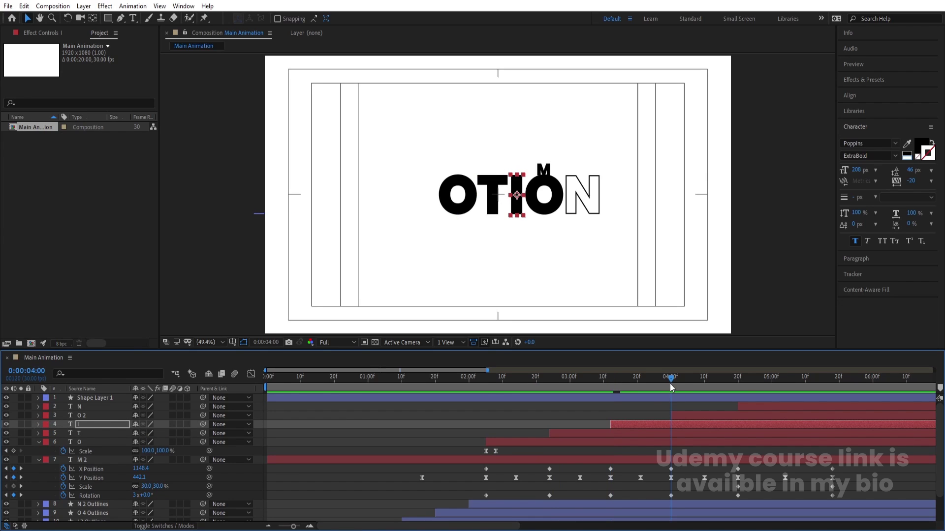
click(677, 415)
click(738, 382)
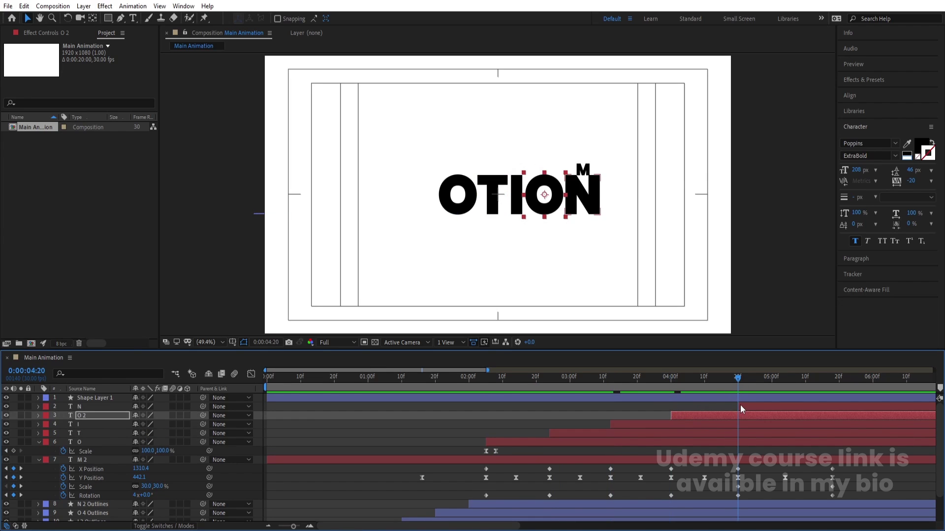
click(740, 405)
click(482, 384)
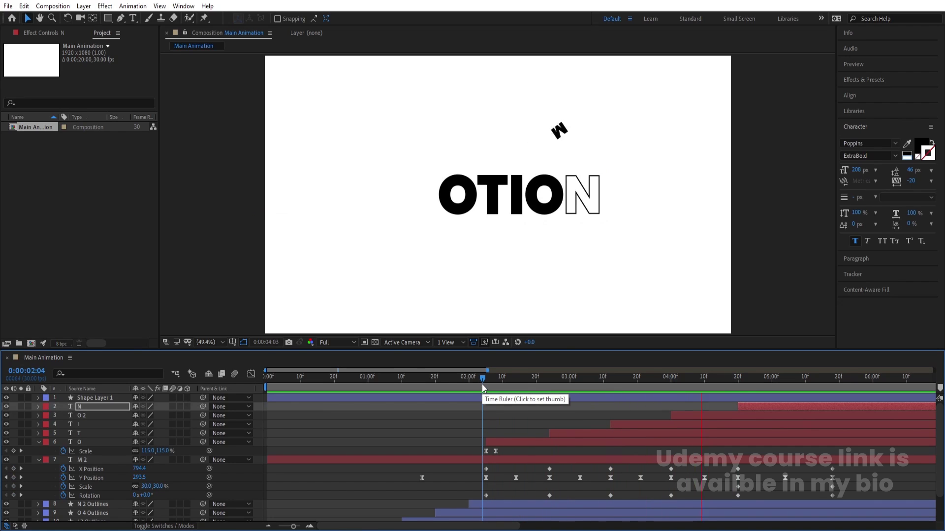
key(space)
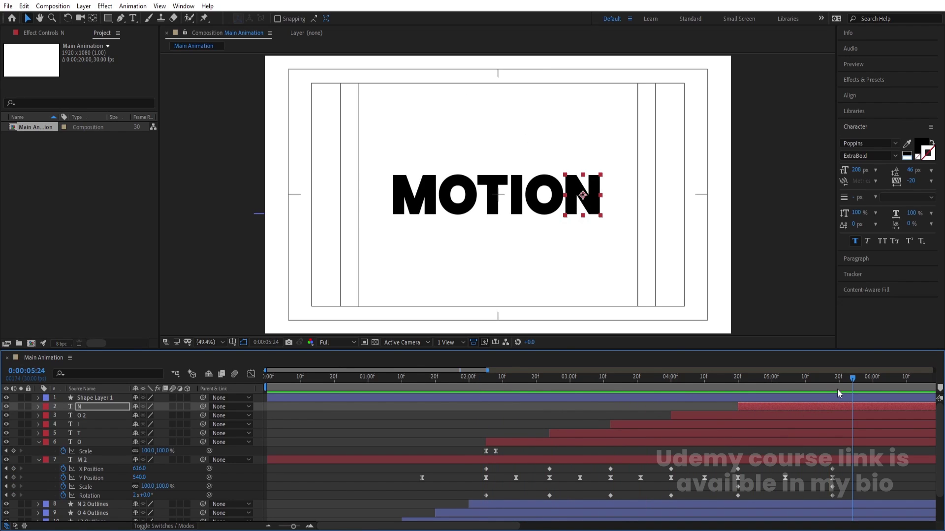
Try pasting the Scale keyframes onto the M 2 layer at 0:00:05:18
key(Num_Lock)
click(767, 393)
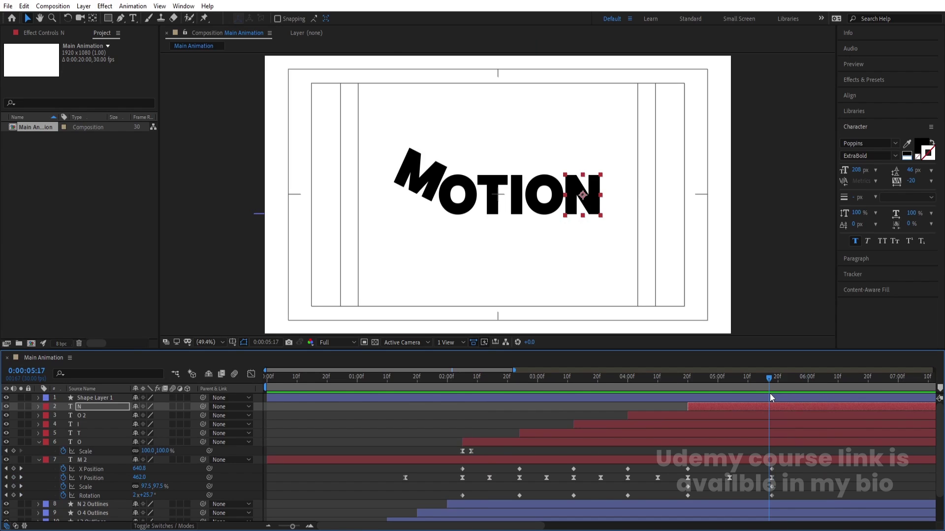
key(Page_Down)
click(782, 462)
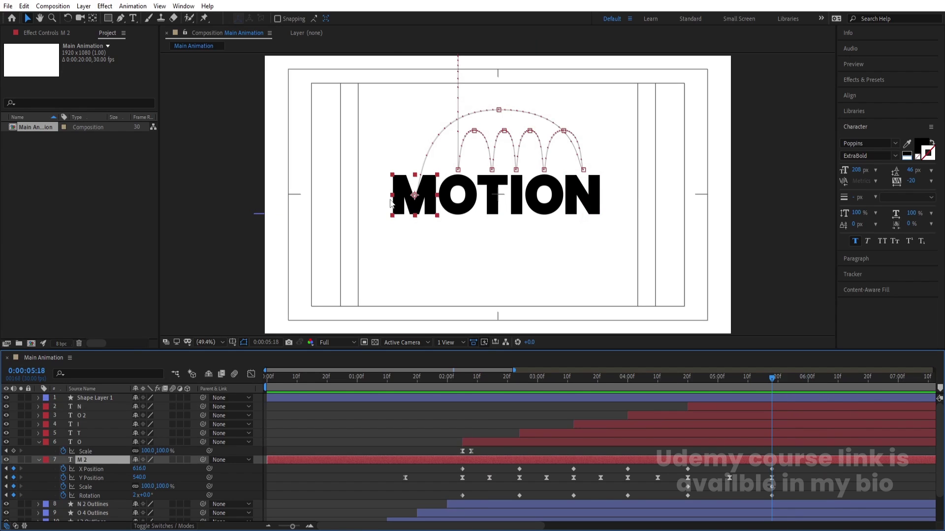
scroll(772, 485, up, 5)
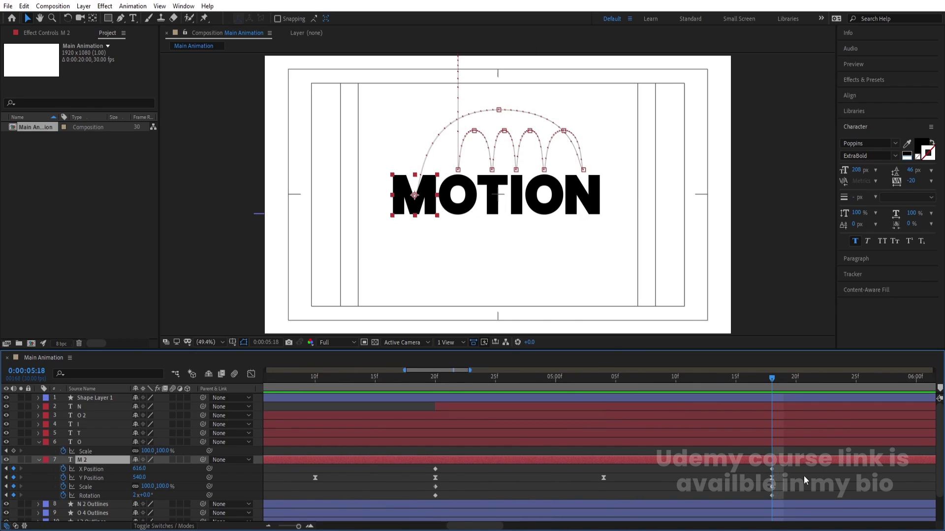
scroll(249, 492, down, 3)
click(87, 486)
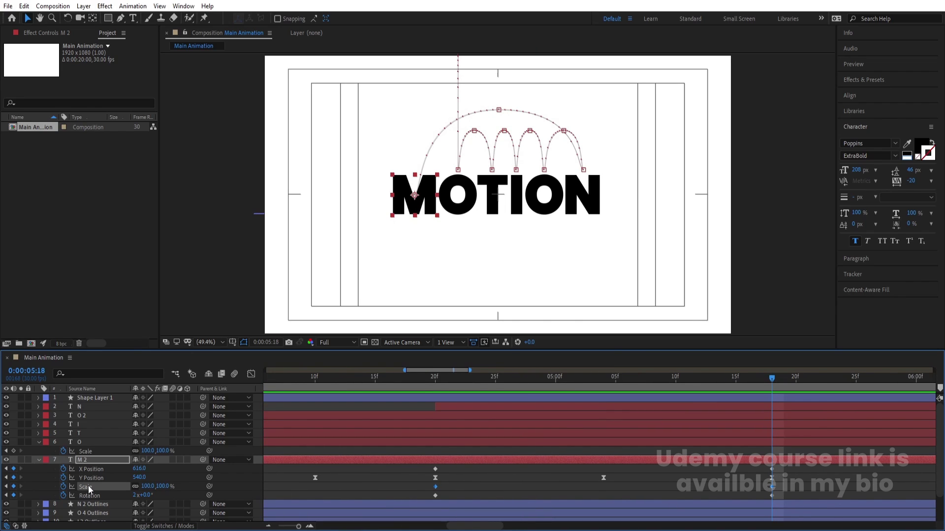
click(841, 485)
click(785, 460)
key(ctrl+v)
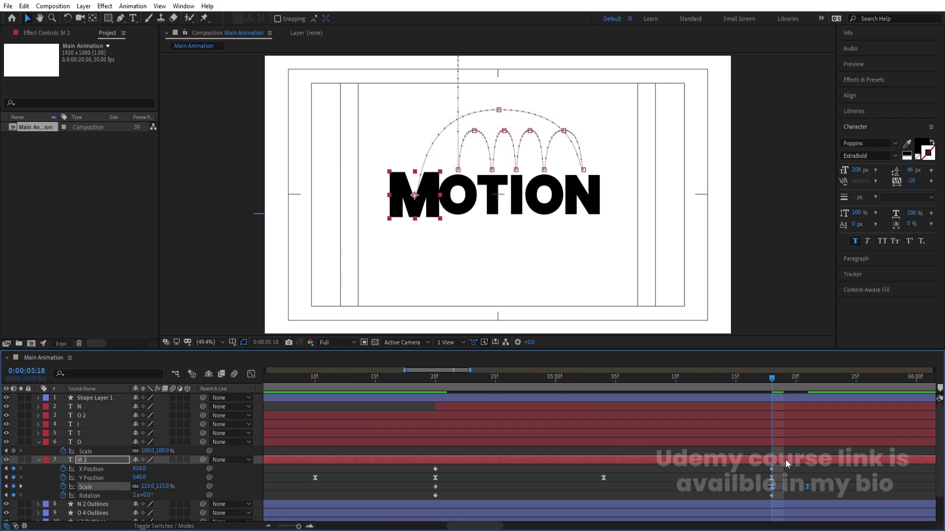
Preview the M's final landing from about 0:00:04:24 and undo the Scale keyframes pasted onto M 2
key(space)
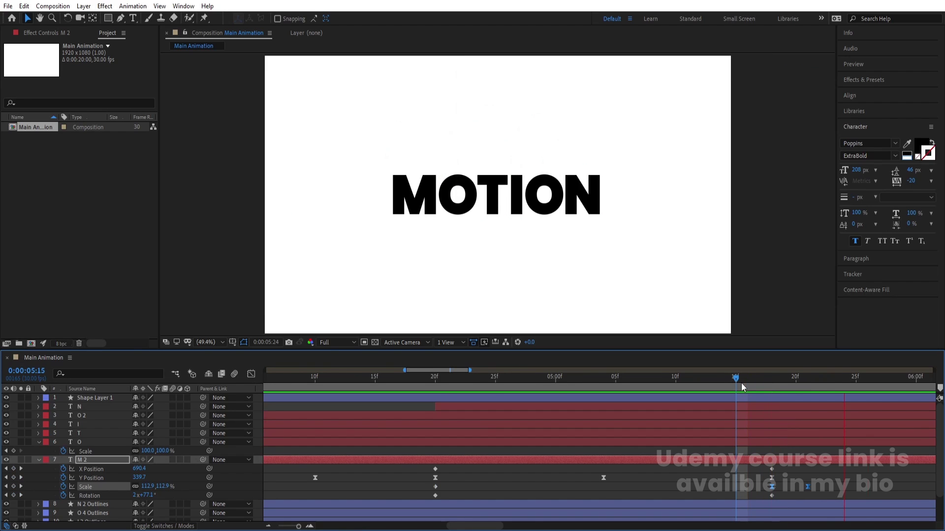
key(space)
drag(606, 386, 441, 389)
key(minus)
key(space)
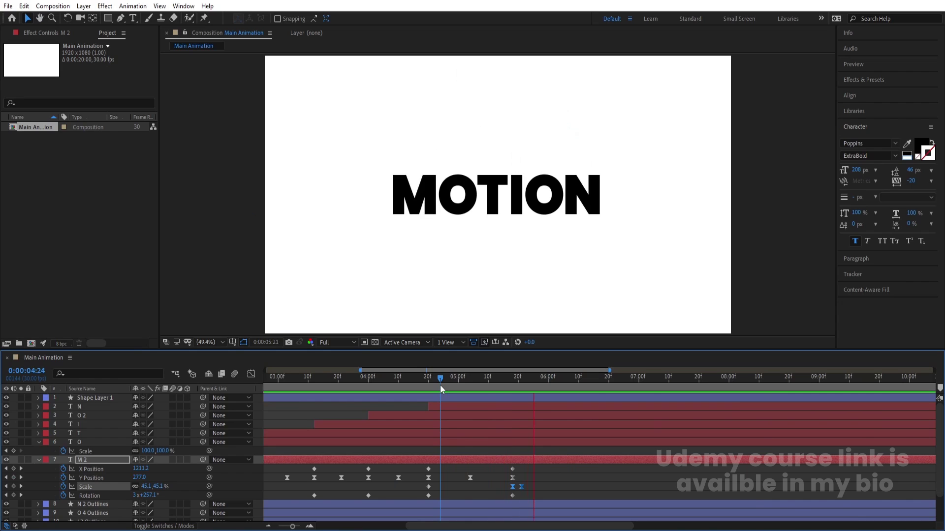
key(space)
click(544, 448)
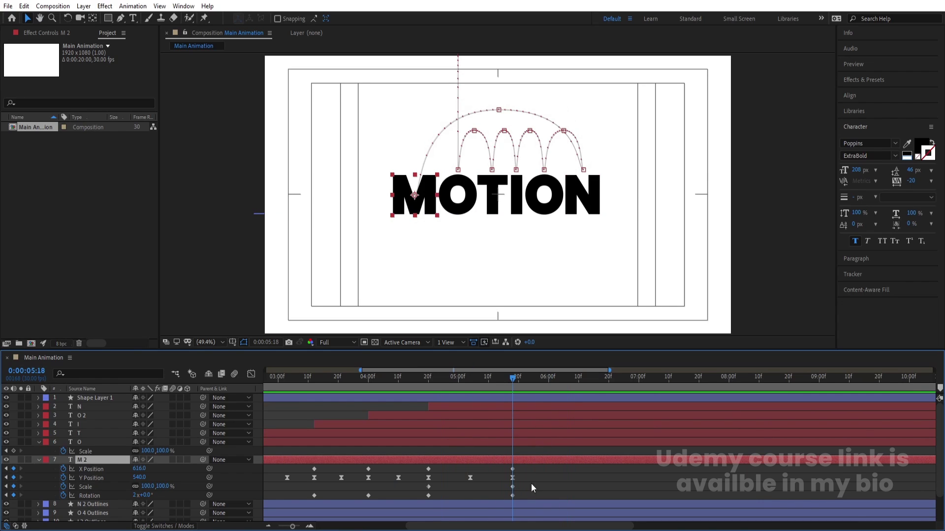
key(space)
key(space)
key(Home)
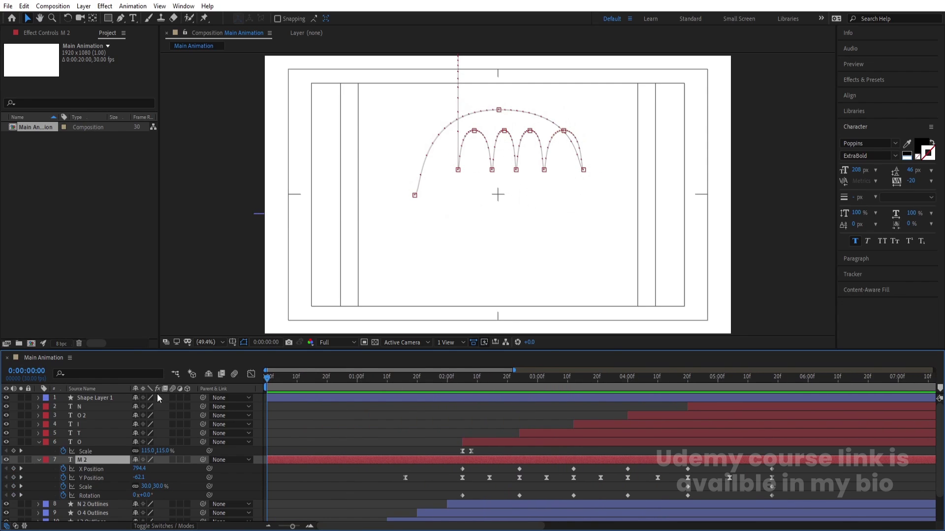
Turn on motion blur for all layers, collapse their keyframed properties, and preview the animation
click(750, 383)
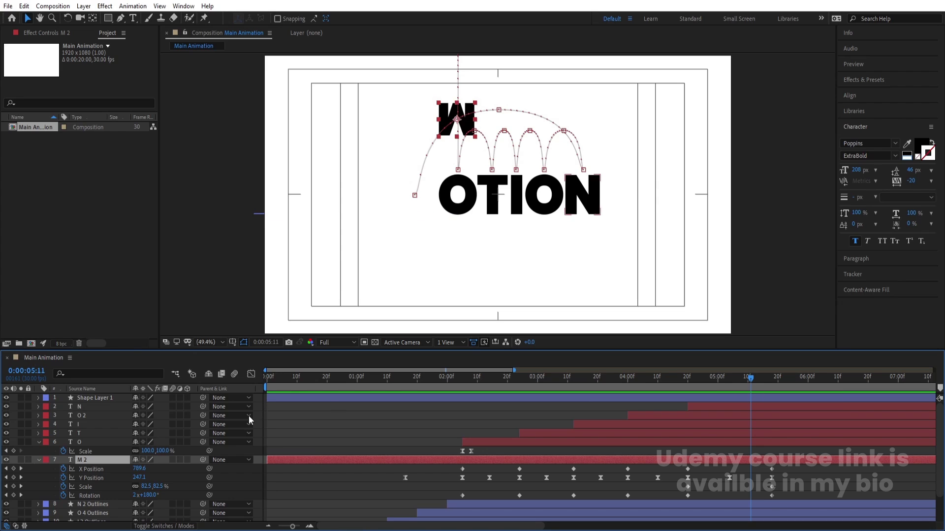
key(ctrl+a)
click(175, 441)
click(379, 435)
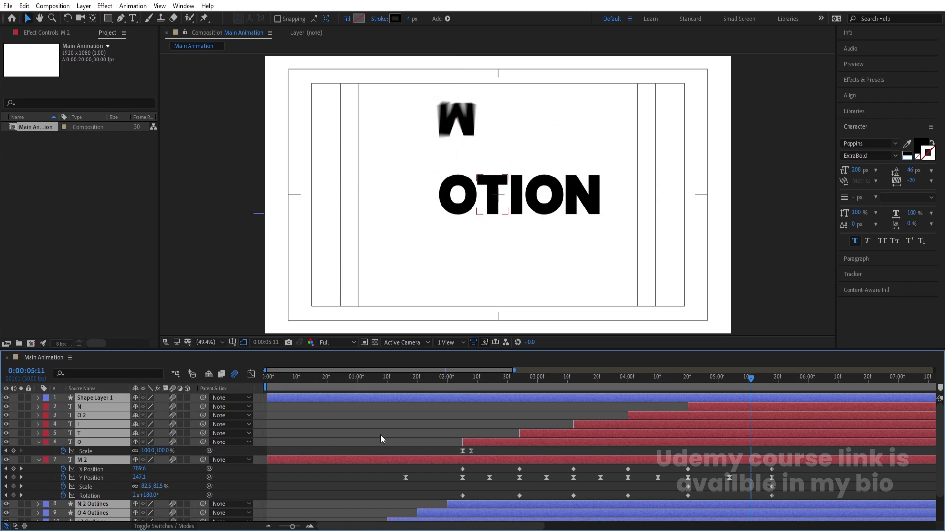
key(u)
key(u)
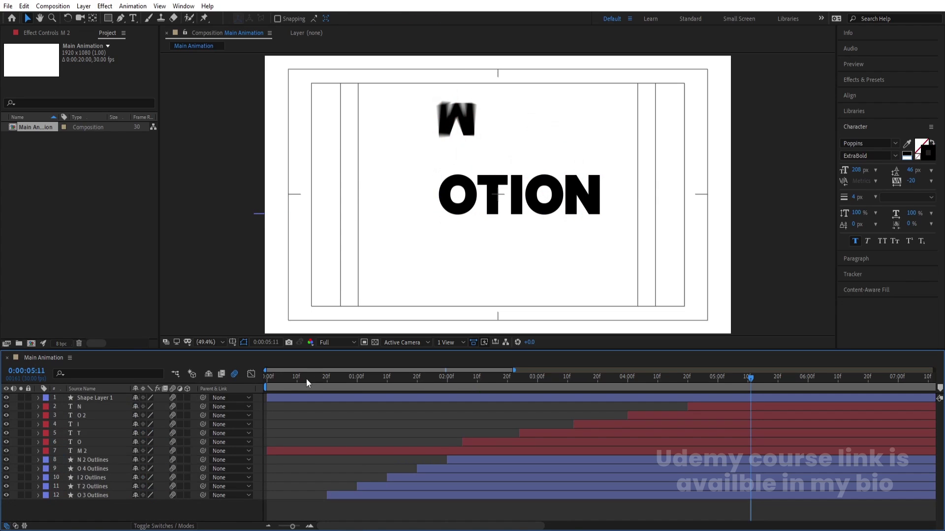
key(space)
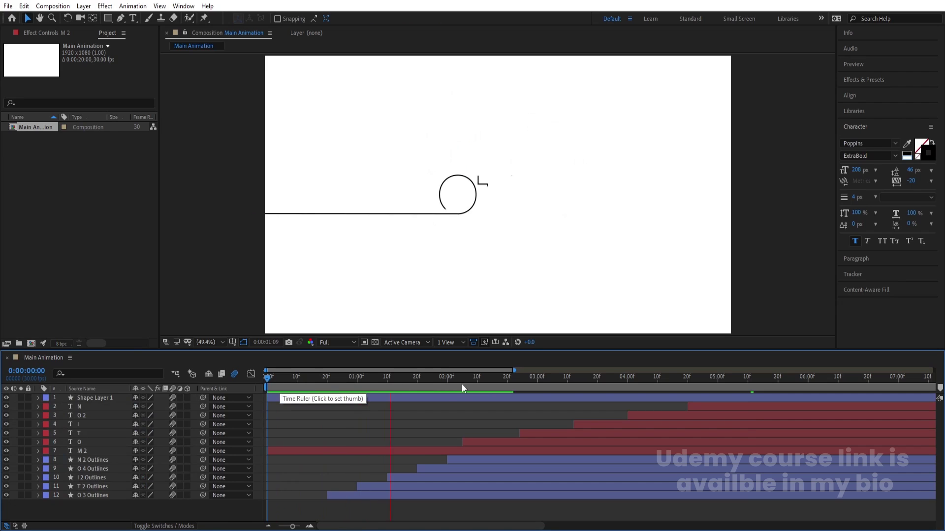
click(462, 384)
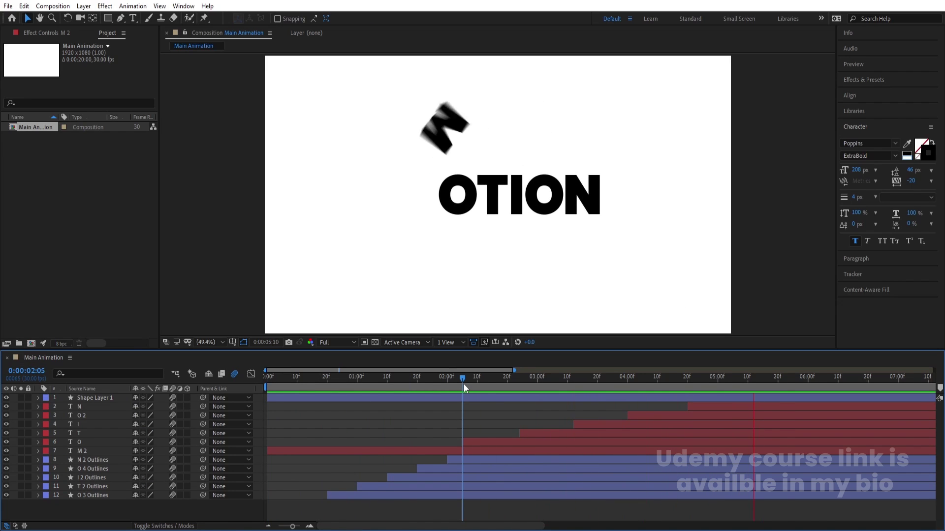
Pre-compose all twelve layers into a composition named Animation and duplicate the resulting layer
drag(114, 499, 72, 396)
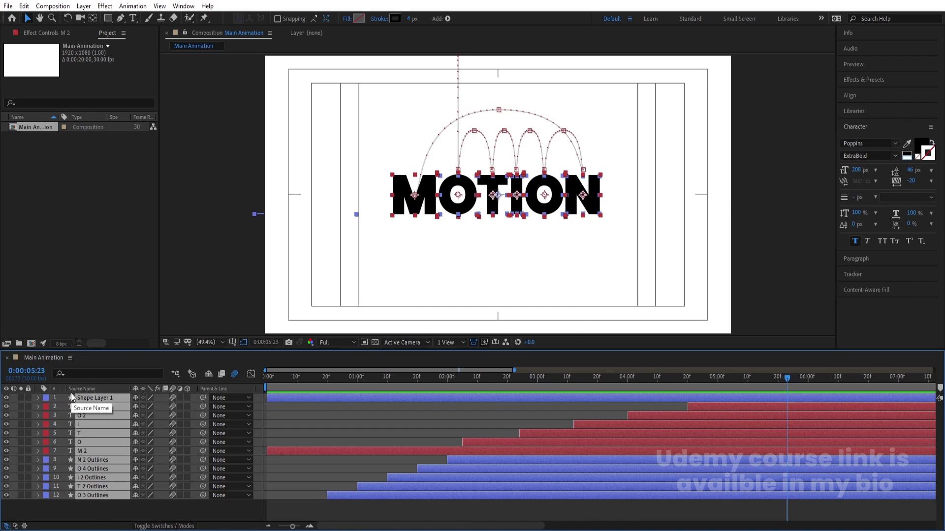
key(ctrl+shift+c)
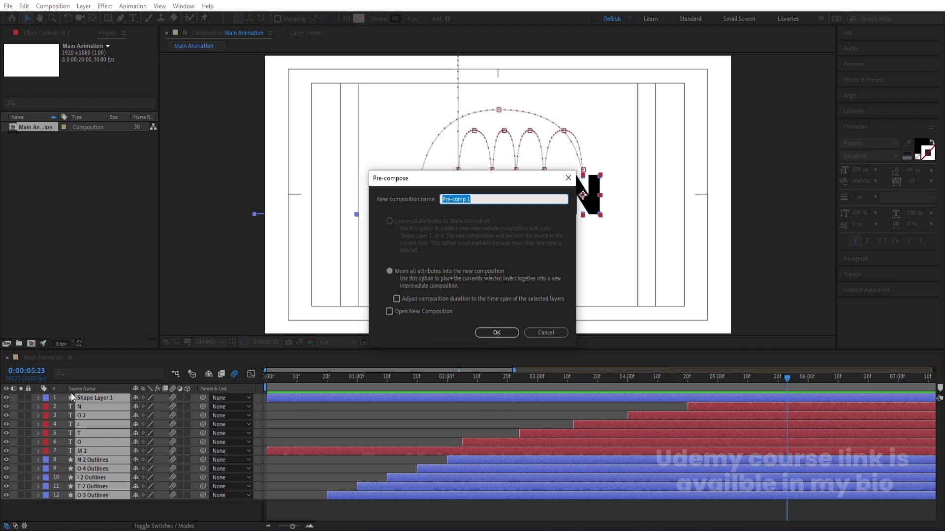
text(Animation)
key(Return)
Flip the upper Animation layer vertically with a Scale of -100% and move it down to sit as a reflection under the text
key(s)
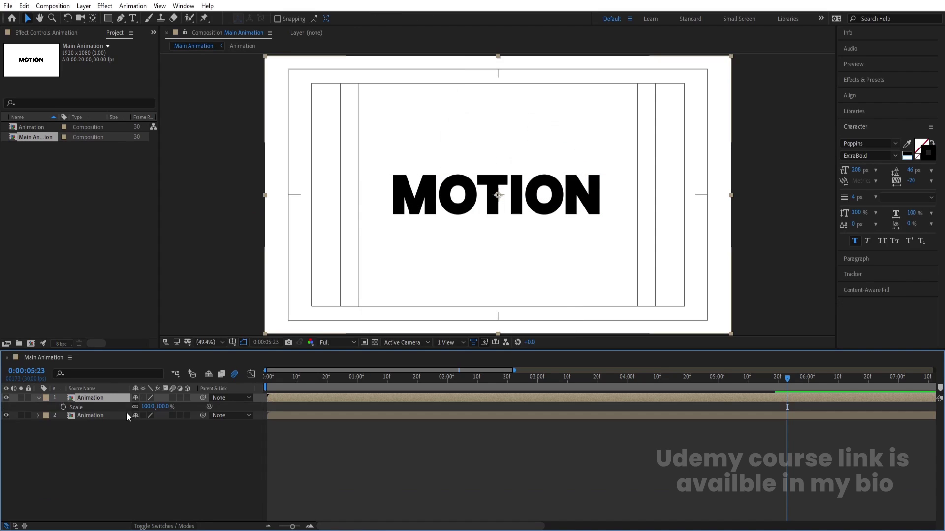
click(158, 407)
text(-100)
key(Return)
key(p)
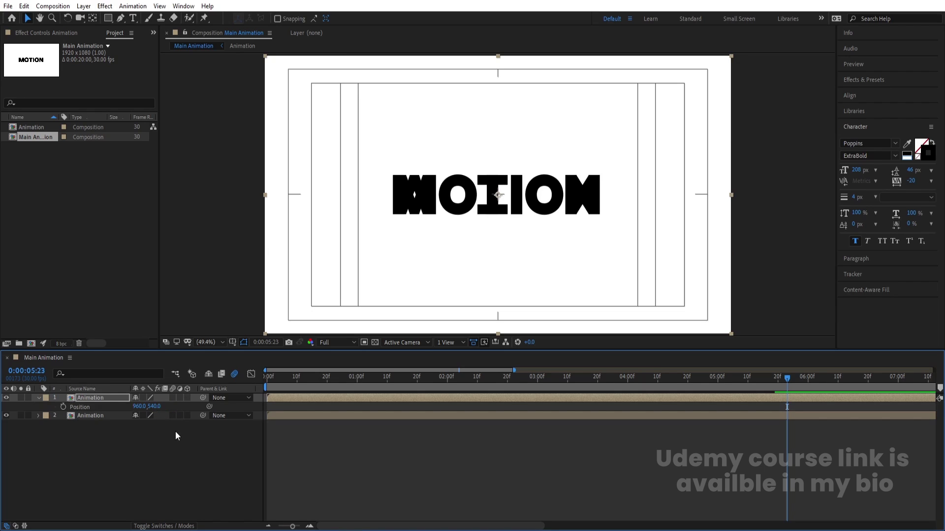
drag(154, 411, 215, 421)
Set the reflection's Opacity to 40% and mask it with a feathered rectangle across the base of the text
key(t)
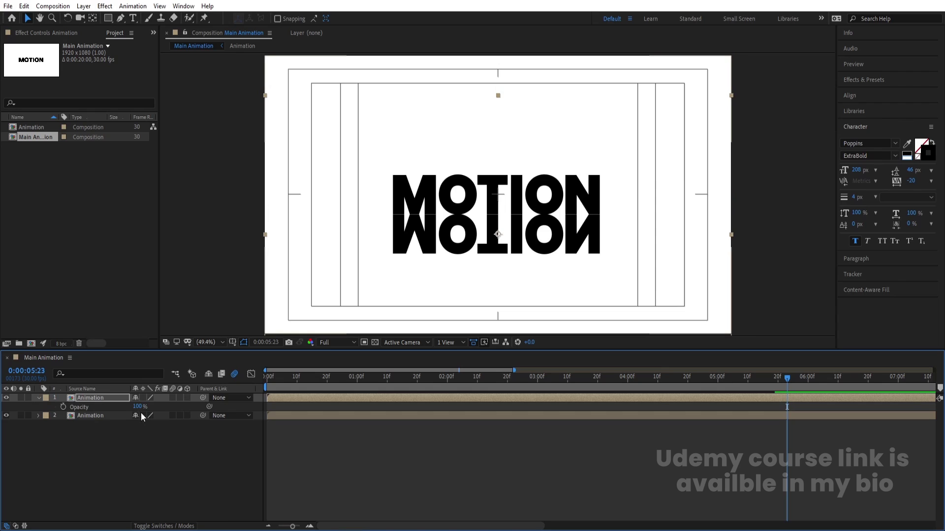
key(Return)
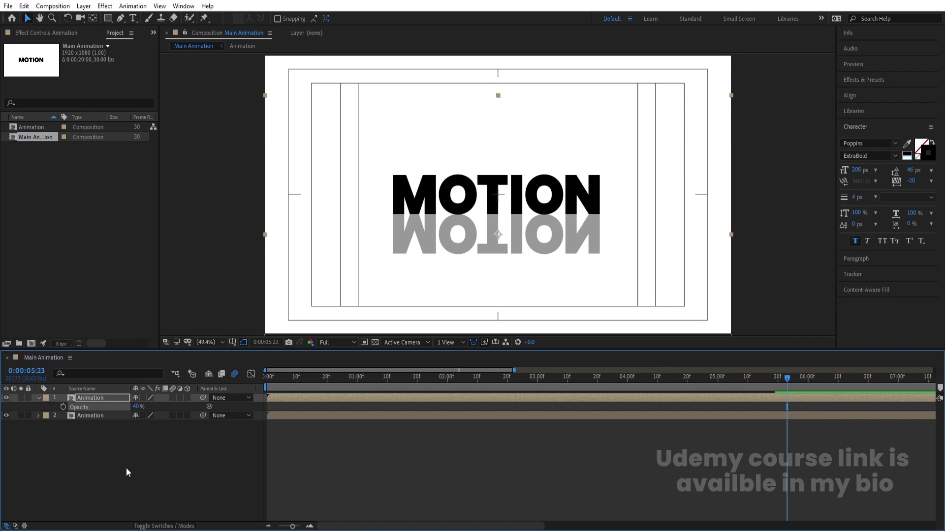
click(109, 18)
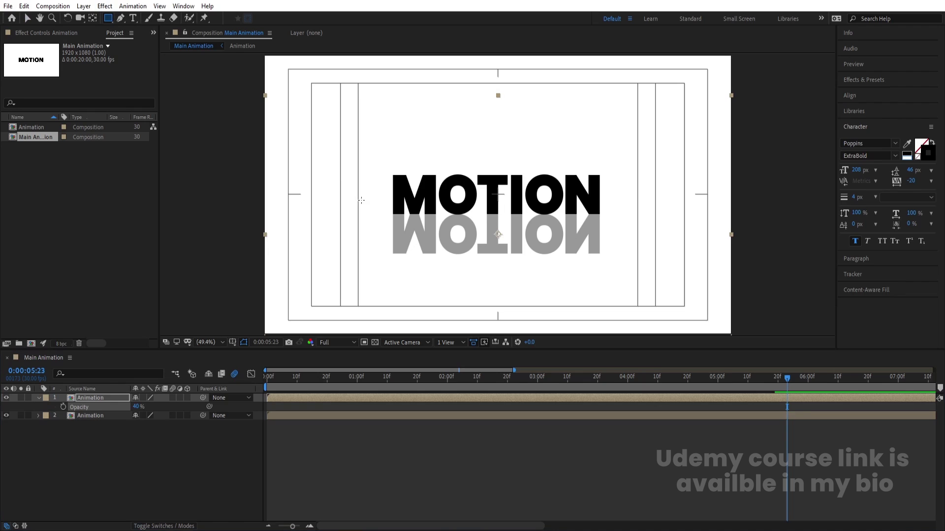
drag(354, 198, 611, 227)
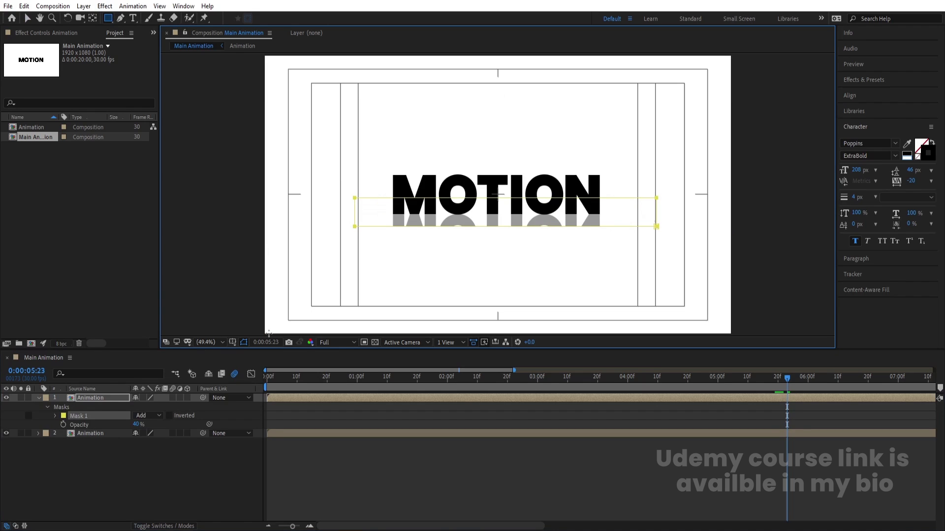
click(55, 416)
drag(146, 432, 199, 433)
Set the reflection layer's Opacity to 15% and preview the animation from the start
key(r)
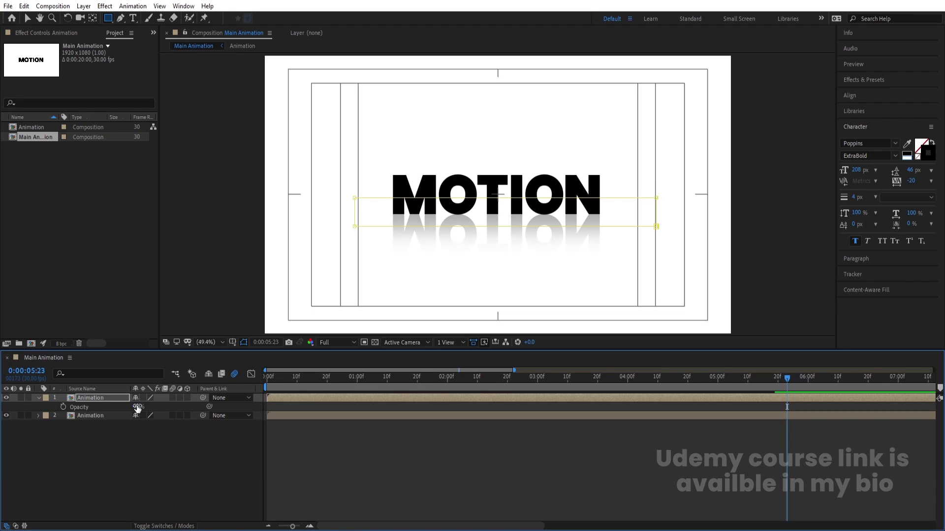
text(15)
key(Return)
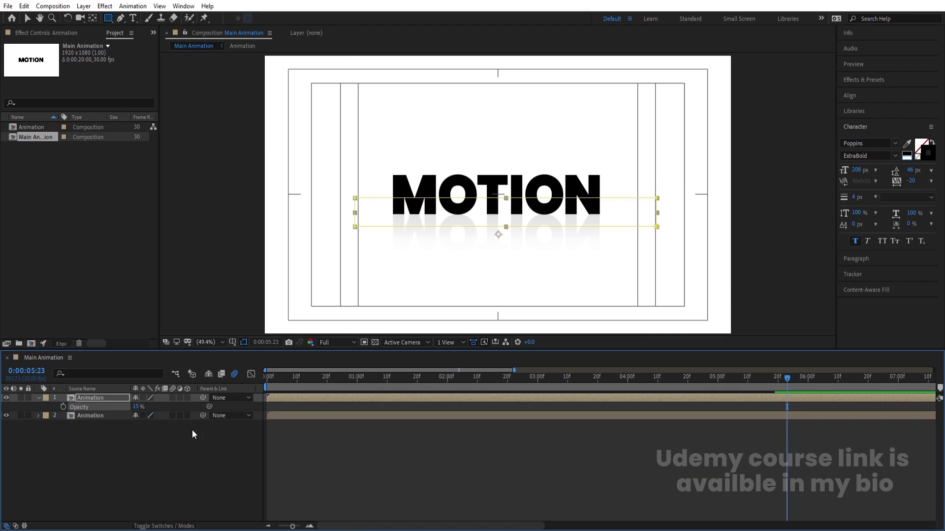
click(345, 465)
key(space)
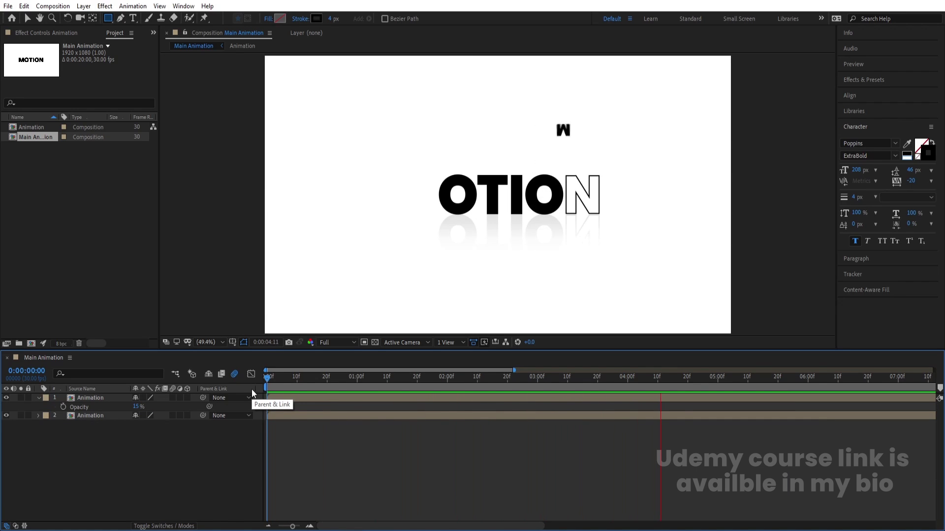
key(space)
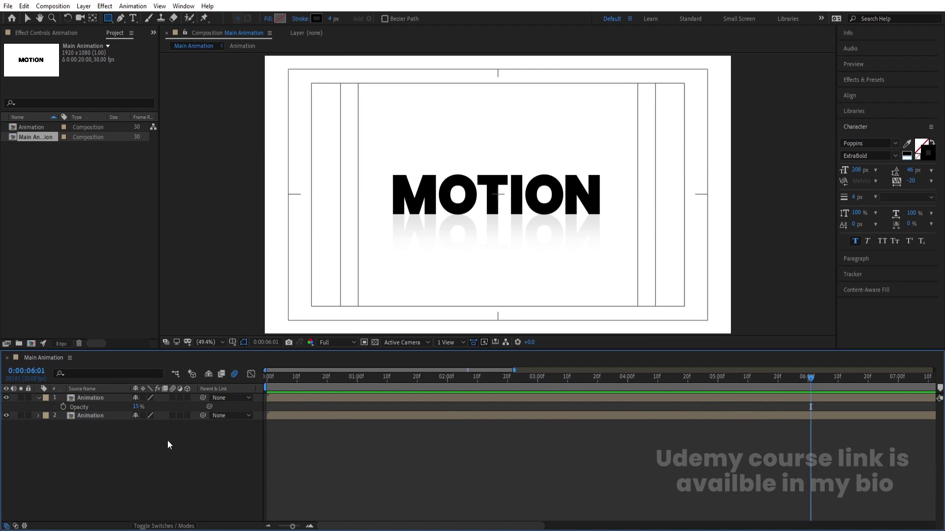
Add a white solid and place it beneath both Animation layers as the background
key(ctrl+y)
key(Return)
drag(106, 398, 99, 464)
Add a null object and parent both Animation layers to it
right_click(98, 464)
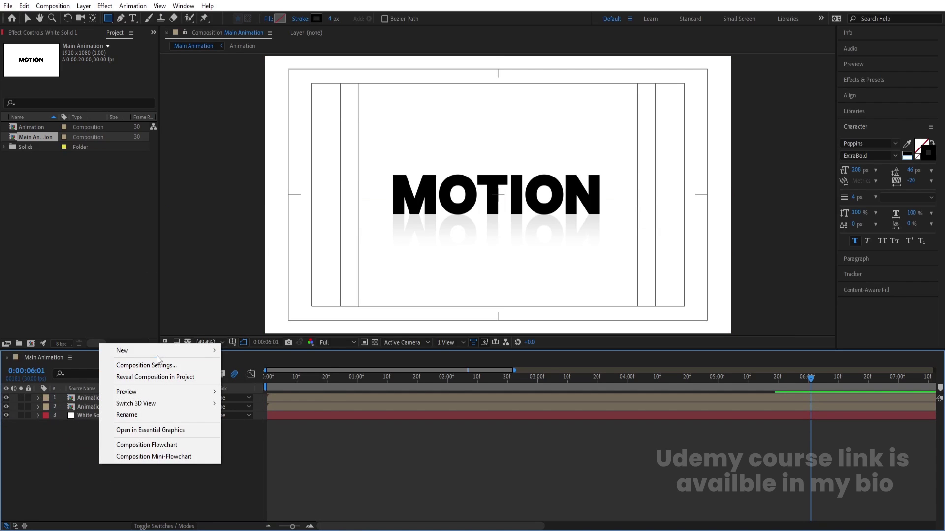
mouse_move(152, 351)
click(255, 411)
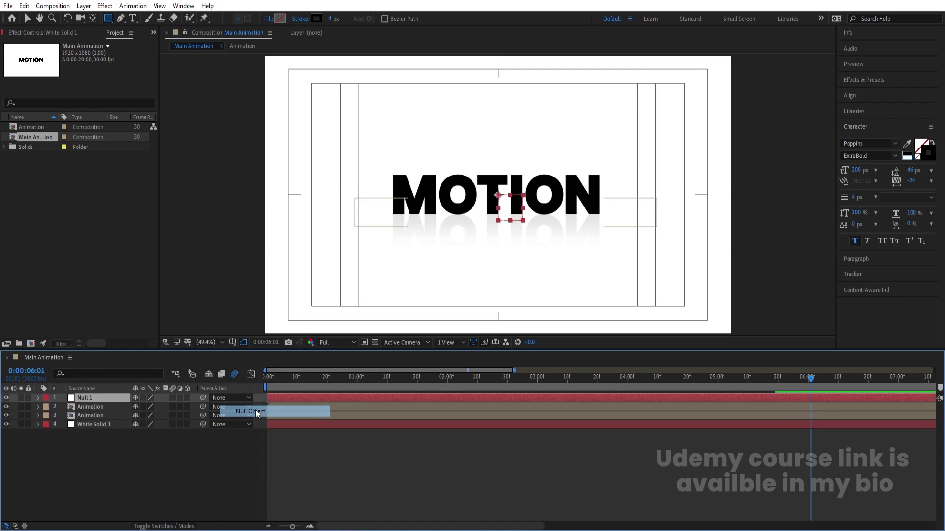
click(114, 407)
shift+click(113, 416)
drag(202, 407, 116, 399)
click(117, 399)
Keyframe the Scale of Null 1 at 110% at 0:00:00:00
click(269, 382)
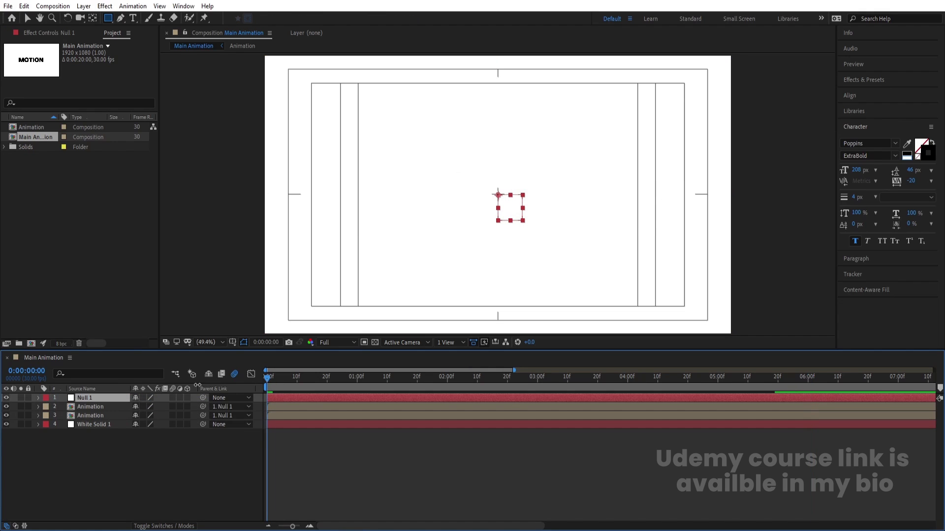
key(s)
click(148, 407)
text(11)
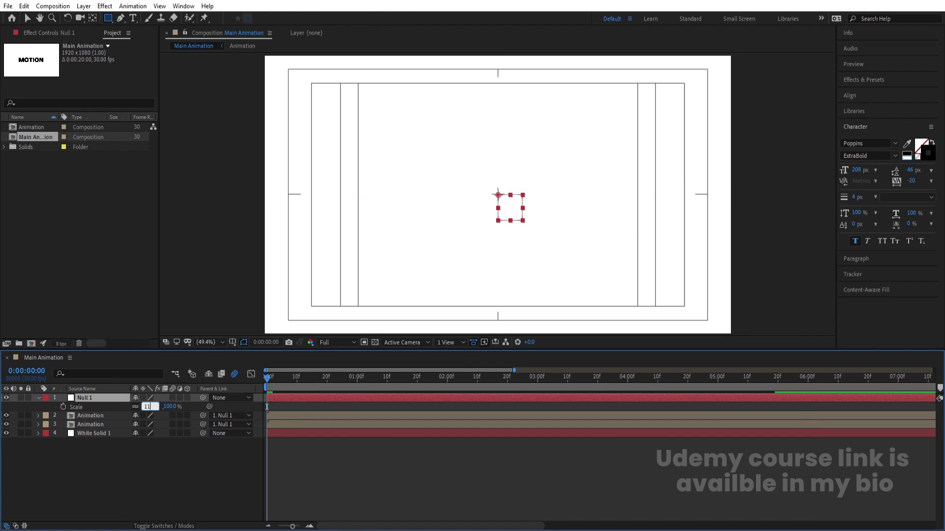
text(0)
key(Return)
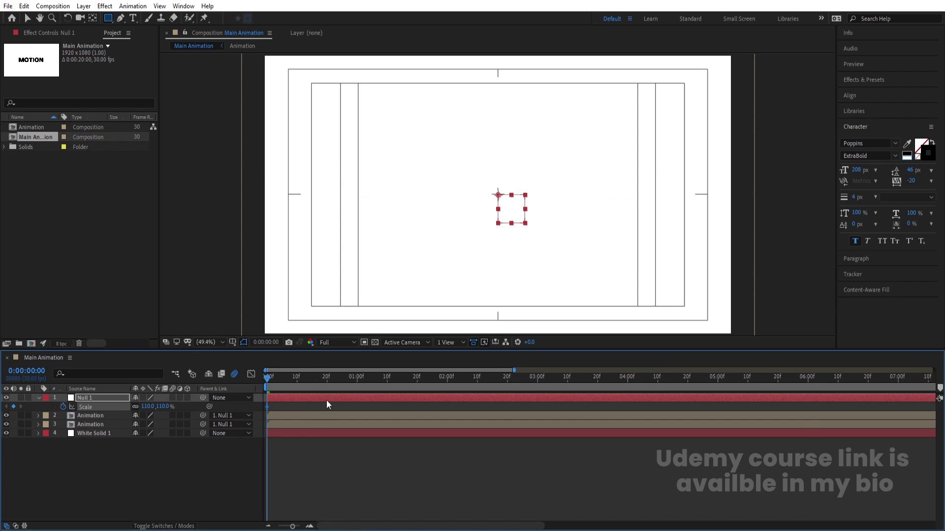
Add a 95% Scale keyframe to Null 1, move it to about 0:00:06:00, and preview the zoom-out
key(space)
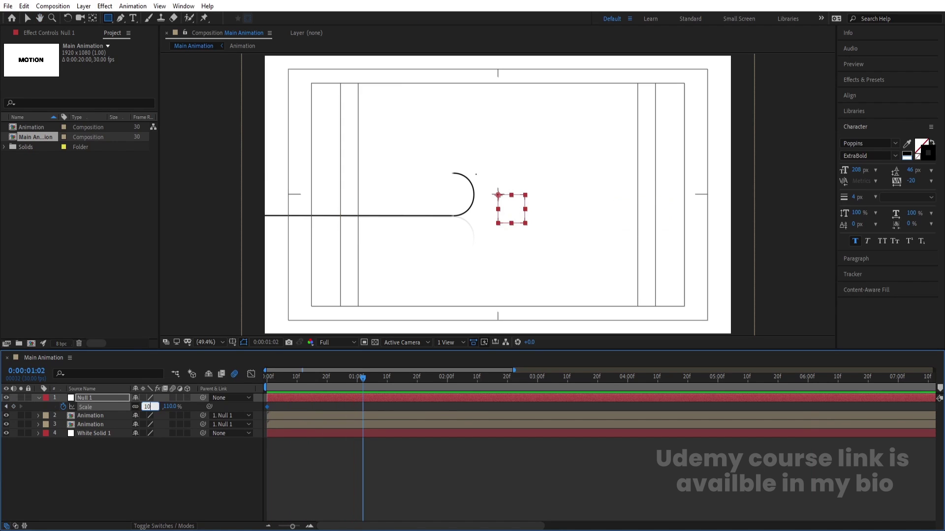
text(95)
key(Return)
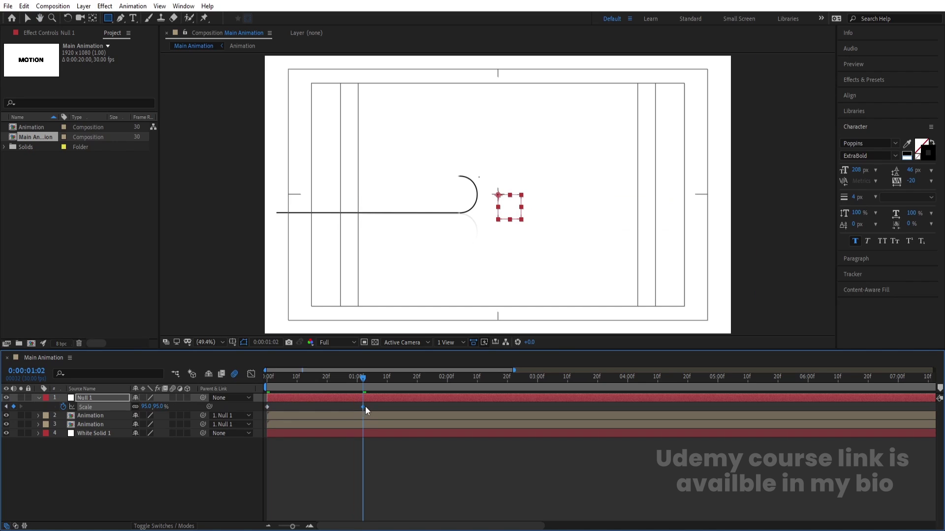
drag(364, 408, 806, 407)
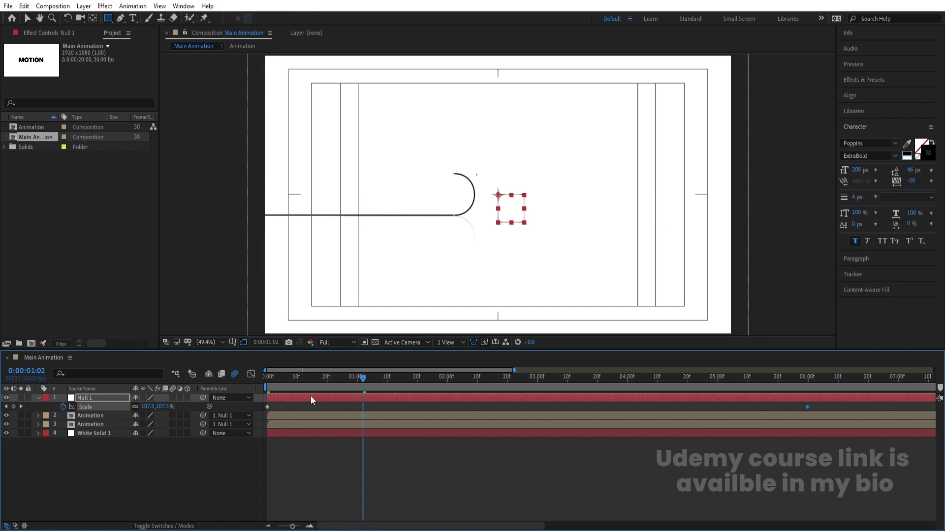
key(space)
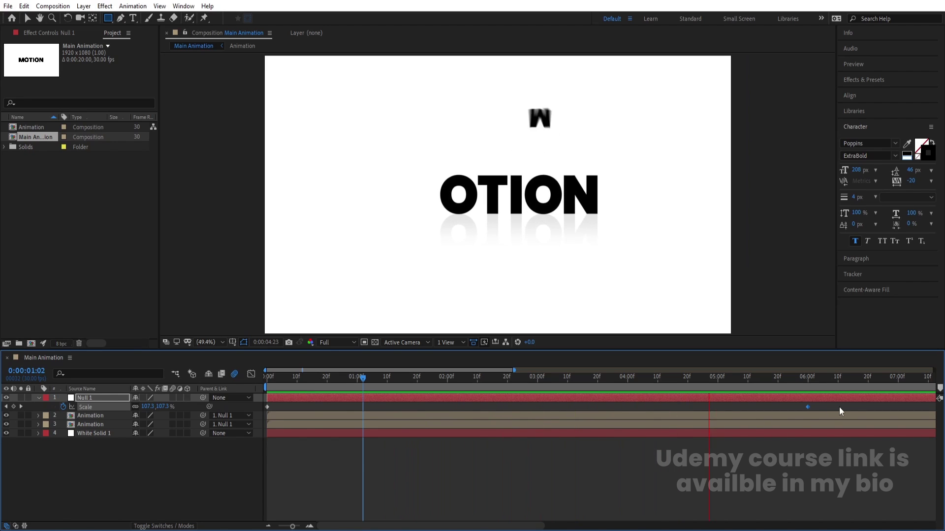
Move Null 1's 95% Scale keyframe to 0:00:07:29 and preview the slower zoom-out
key(space)
key(minus)
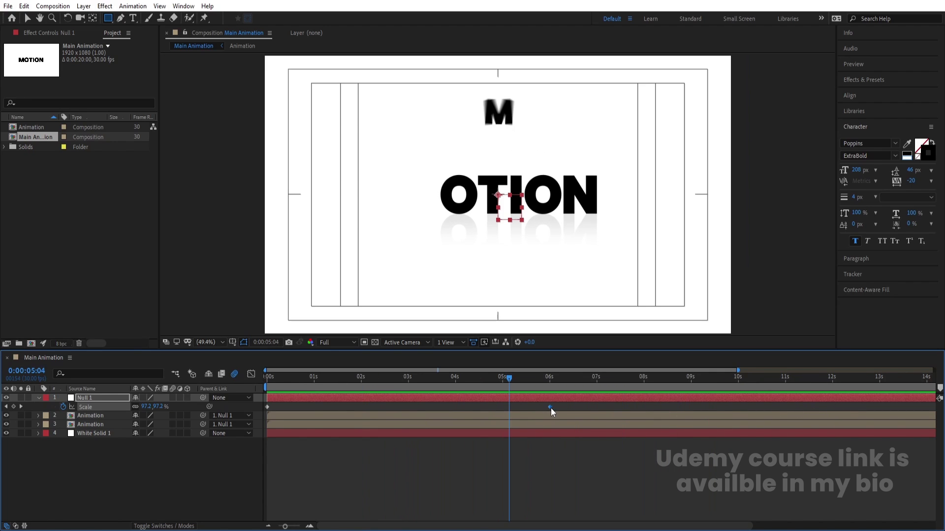
drag(550, 408, 643, 409)
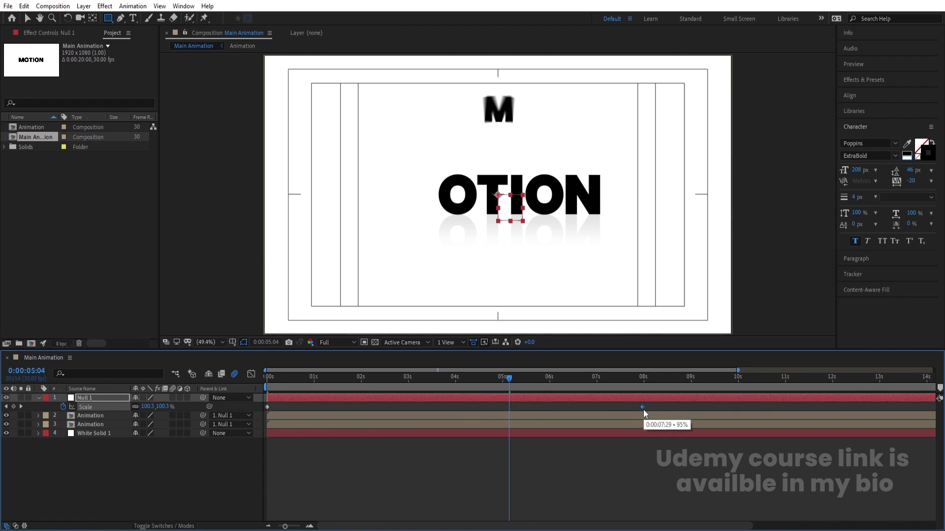
key(space)
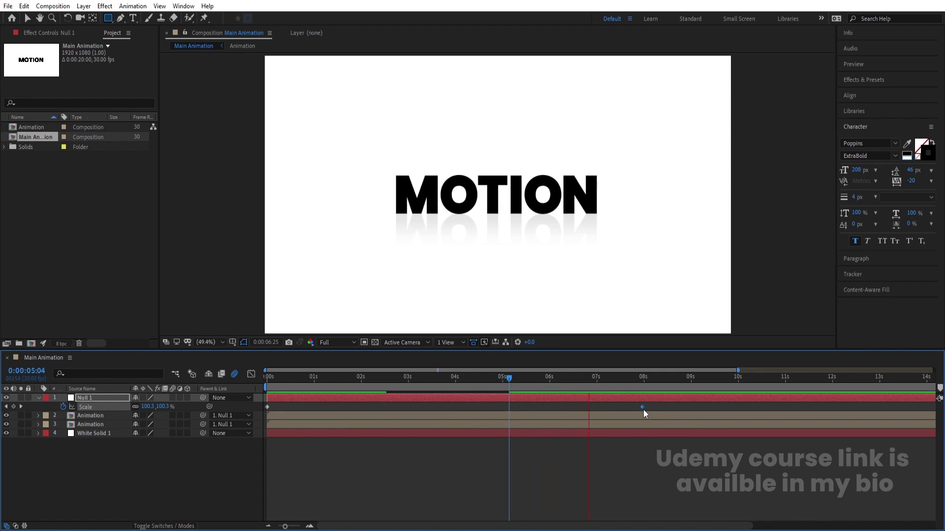
key(space)
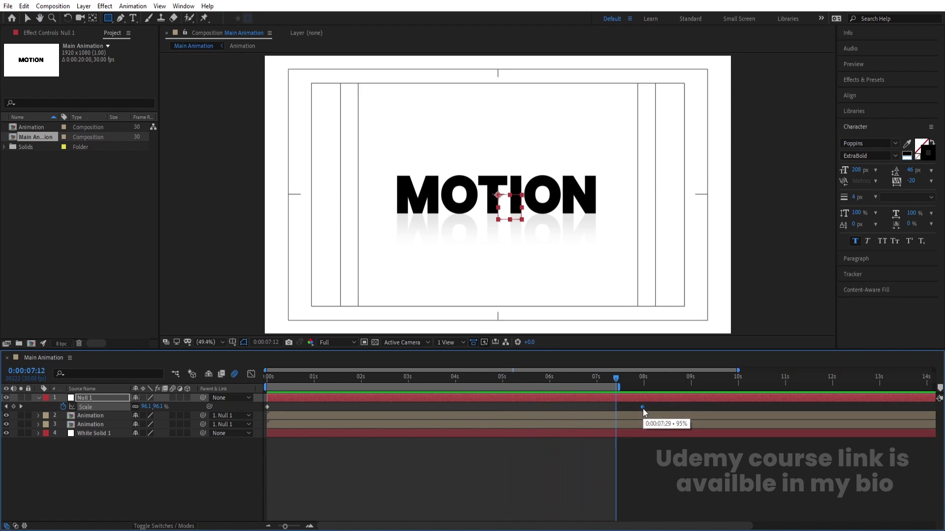
Add an adjustment layer above all layers and apply the Tint effect to it
click(203, 480)
right_click(202, 485)
mouse_move(278, 364)
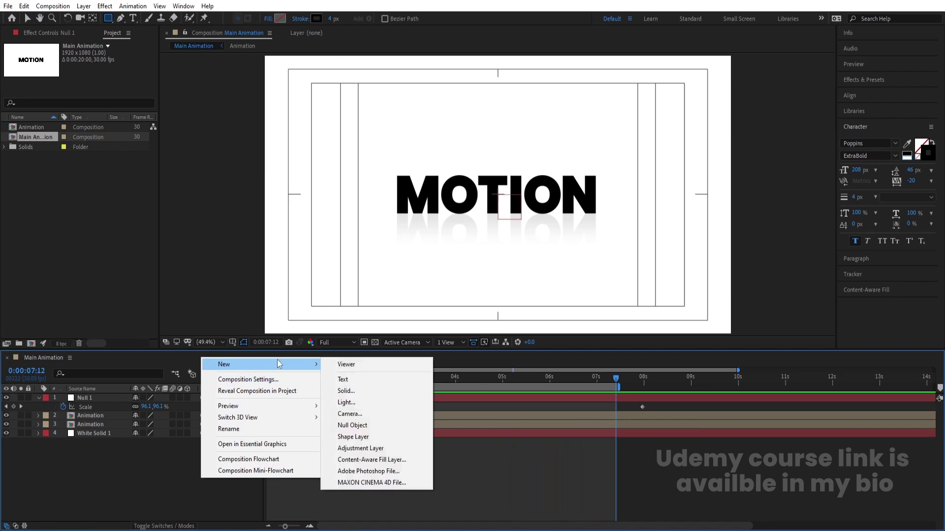
click(361, 448)
click(865, 79)
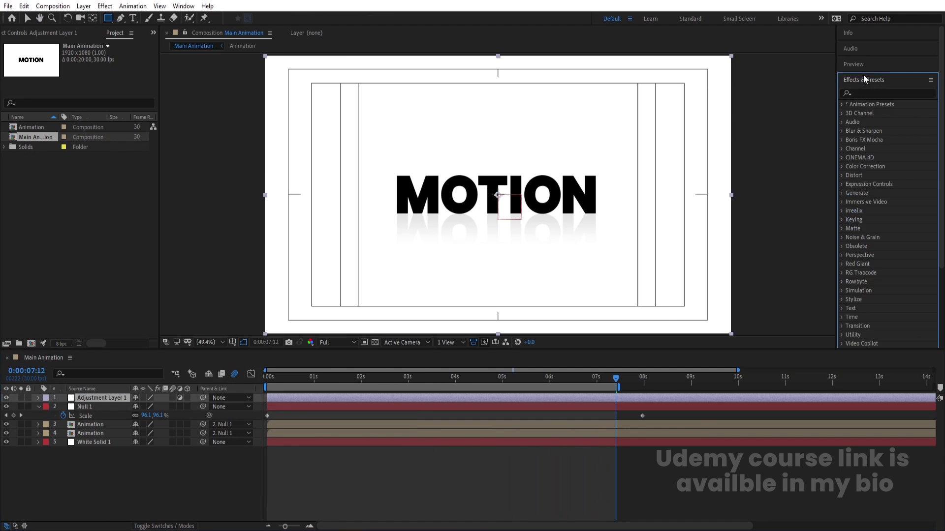
click(866, 93)
text(tint)
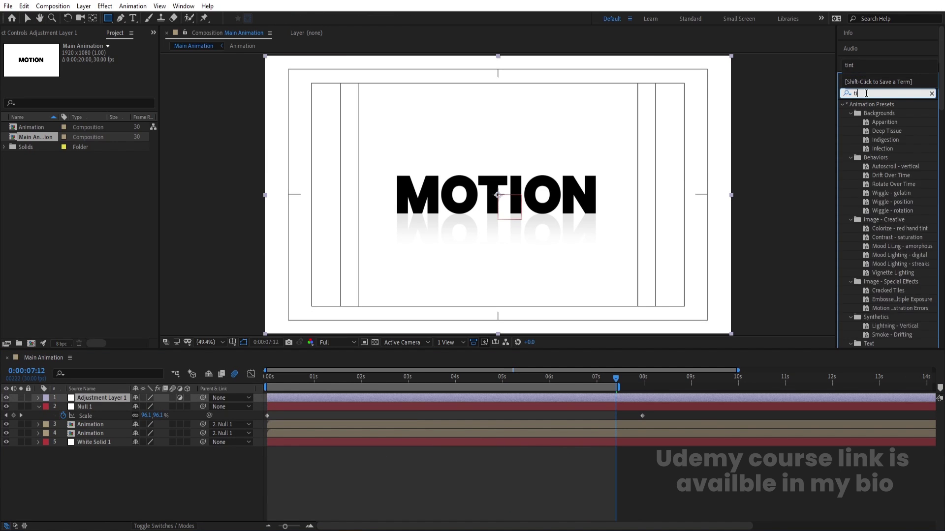
double_click(875, 139)
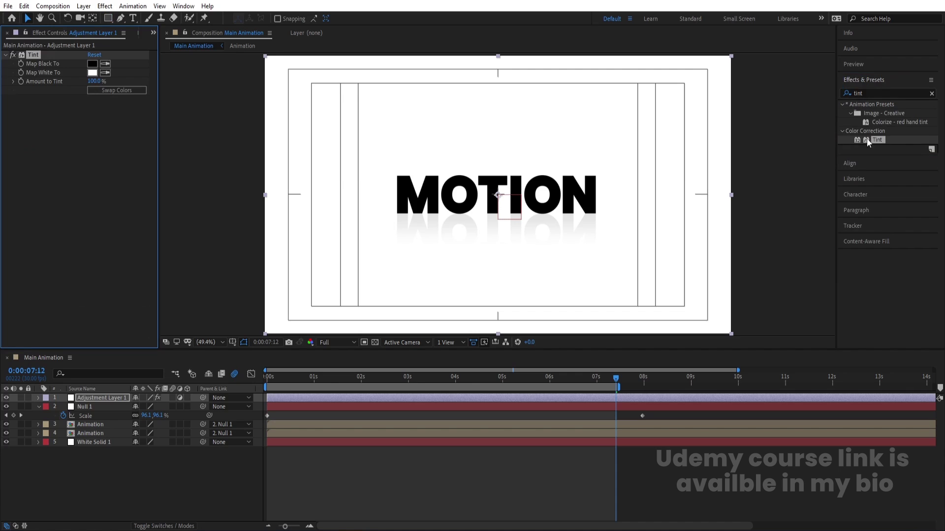
Swap the Tint effect's black and white mapping colors and preview the inverted animation
click(104, 92)
key(space)
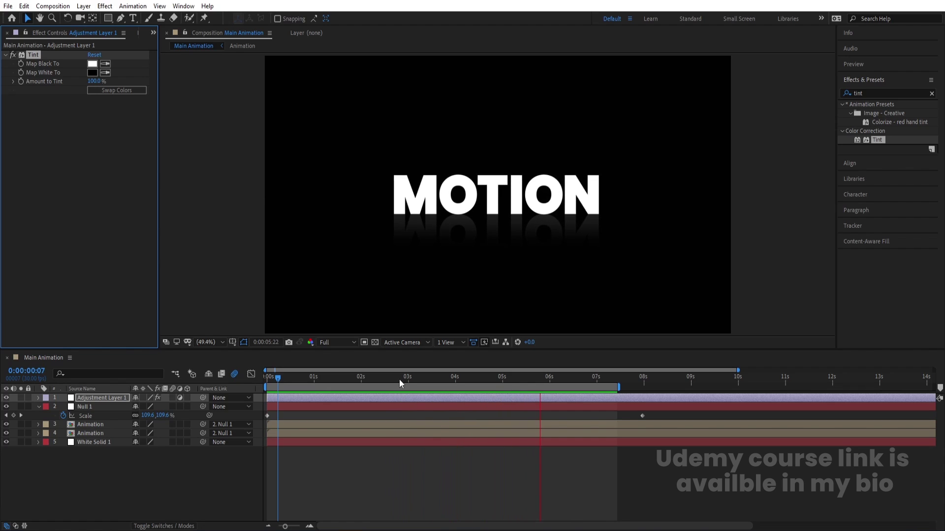
key(space)
Set the Opacity of the reflection's Animation layer, directly below Null 1, to 43% and preview the animation
click(98, 425)
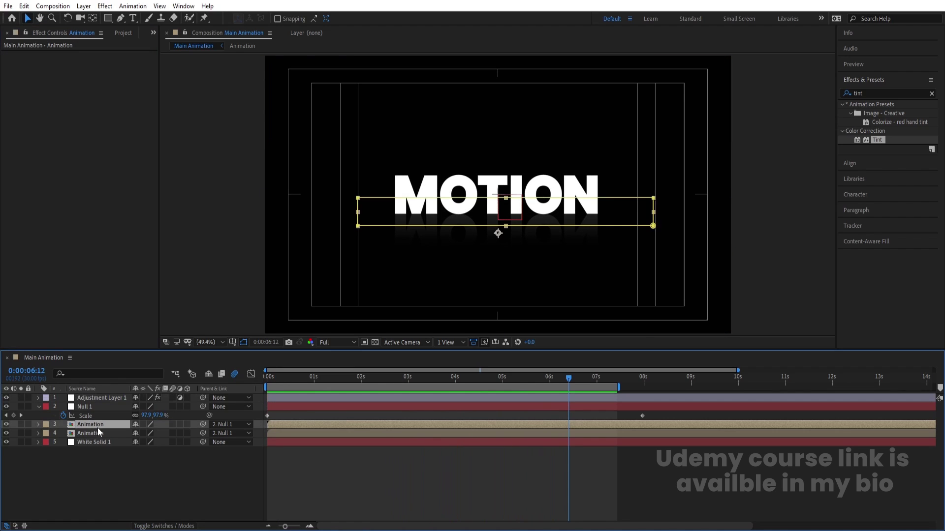
key(t)
drag(139, 433, 145, 430)
click(251, 480)
key(space)
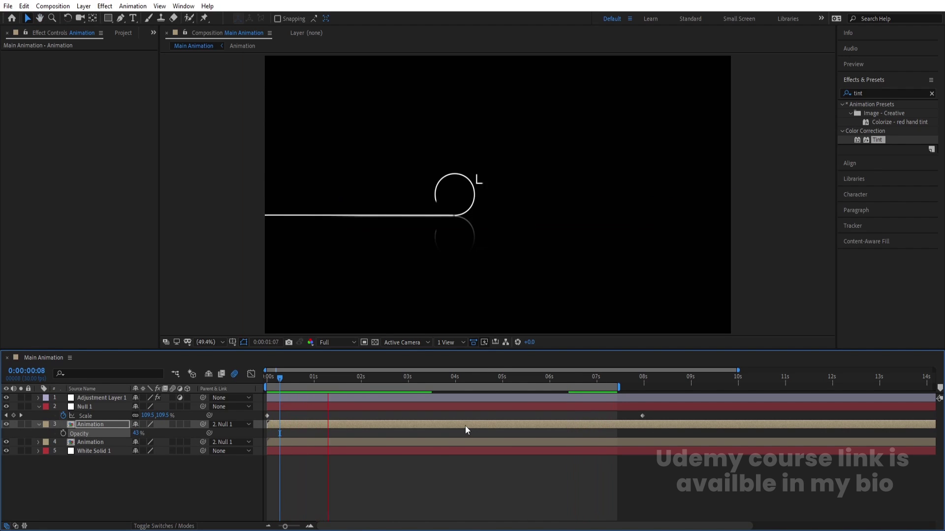
key(space)
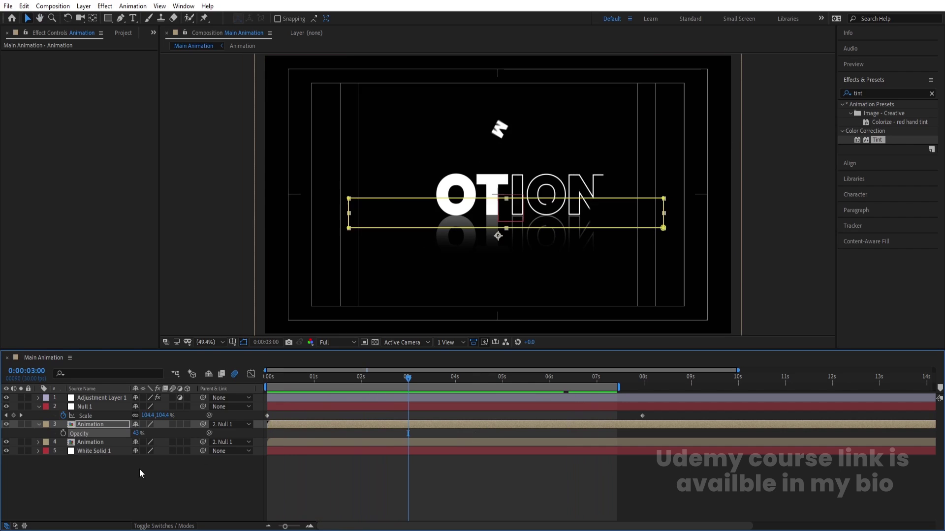
Add a second adjustment layer on top of the stack and apply the Stylize Glow effect to it
click(140, 468)
right_click(140, 468)
mouse_move(197, 355)
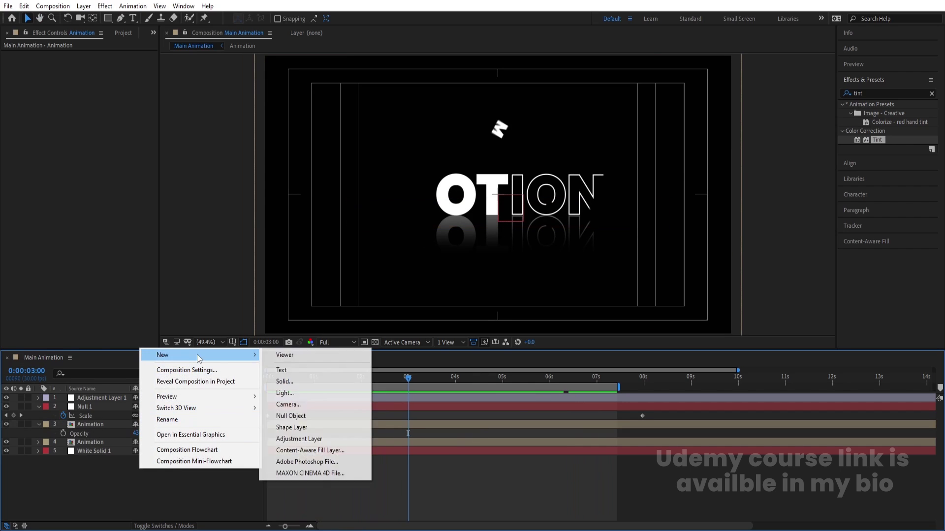
click(326, 439)
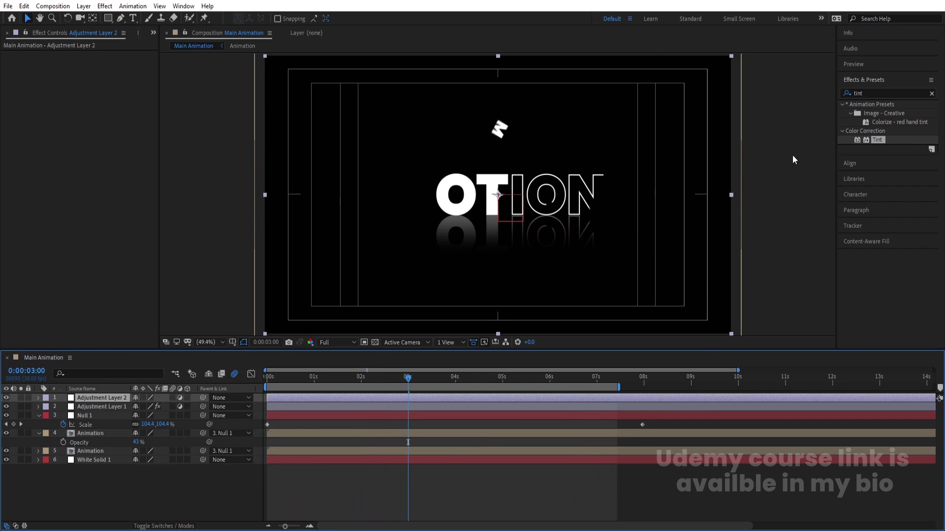
click(872, 92)
text(glow)
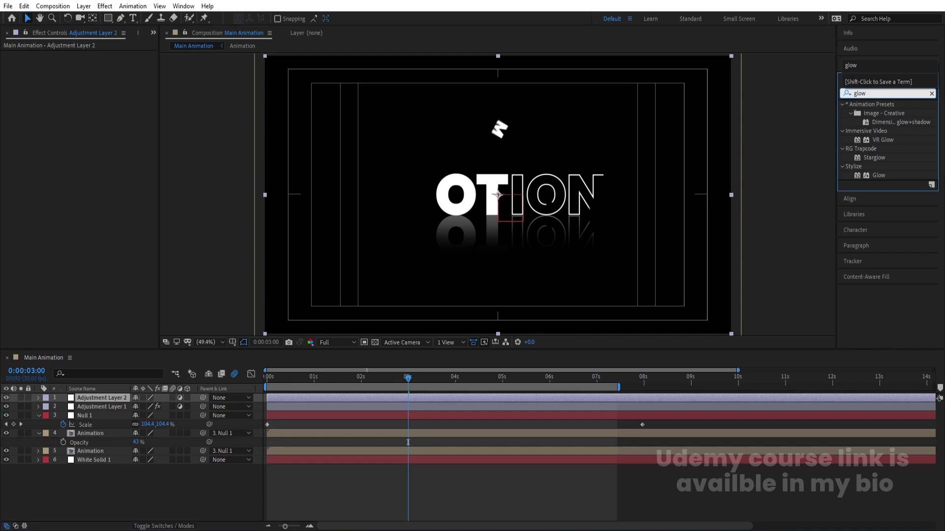
drag(873, 173, 460, 214)
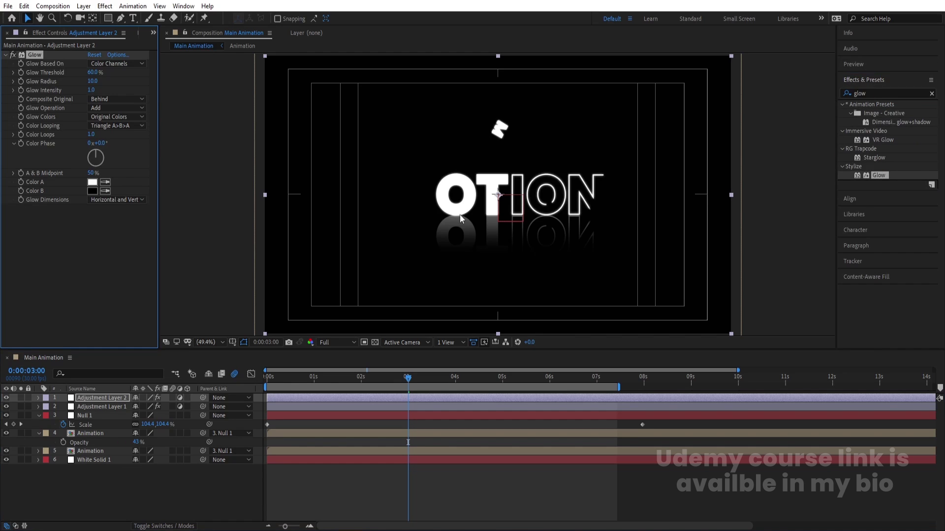
Set the Glow Threshold to 100%, Radius to 75 and Intensity to 0.3, and preview the animation
drag(95, 84, 324, 68)
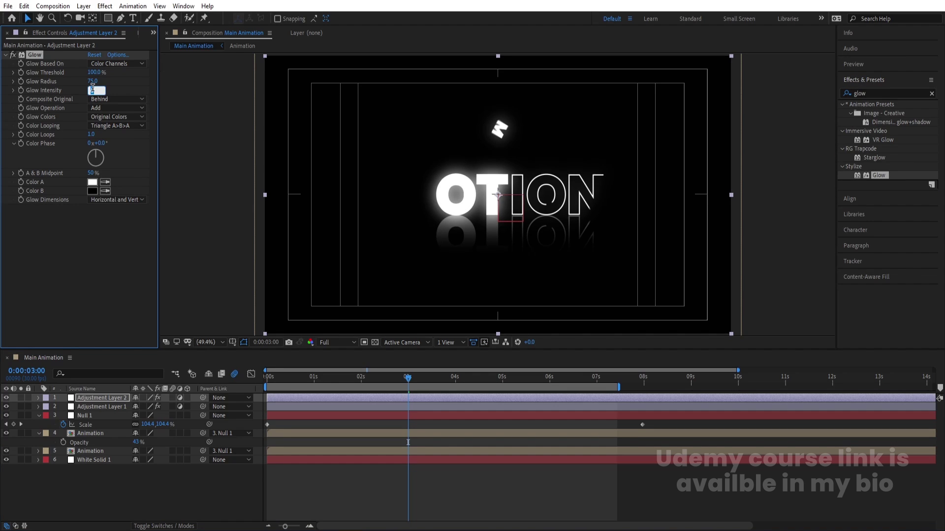
key(Return)
key(space)
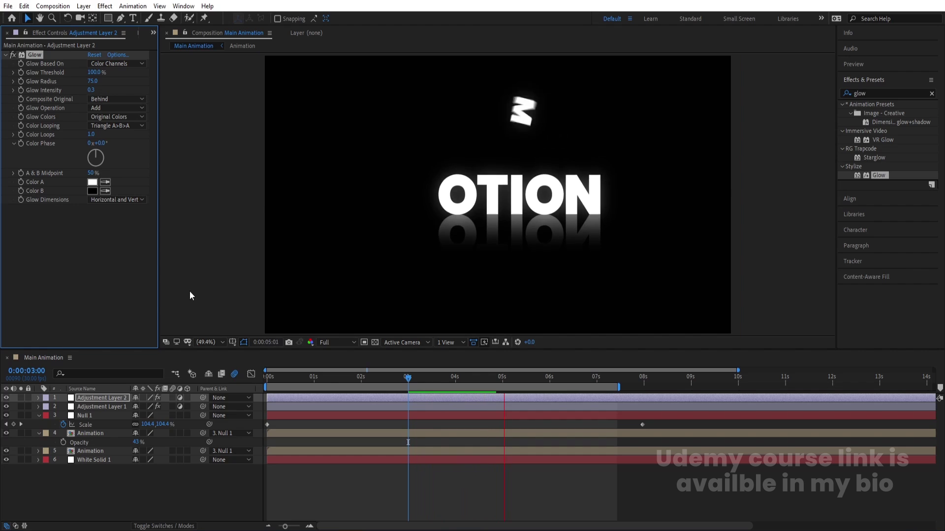
key(space)
key(space)
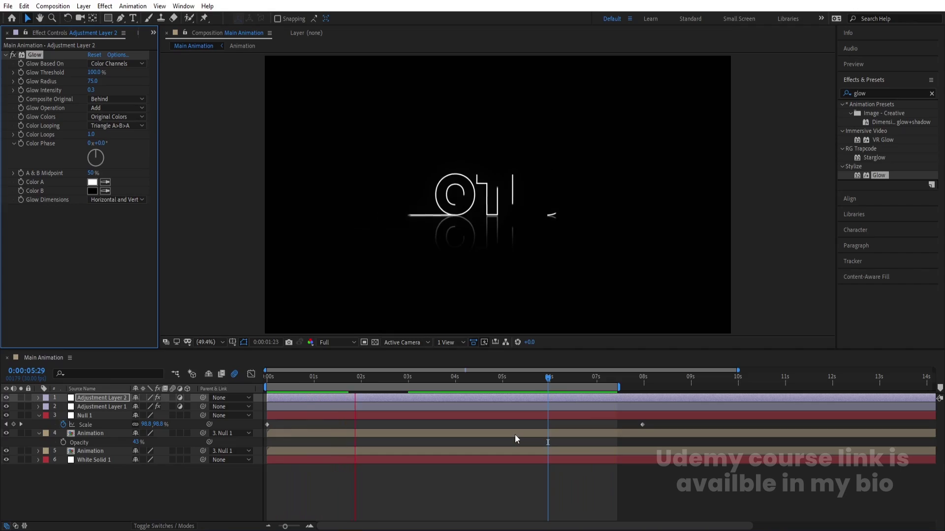
key(space)
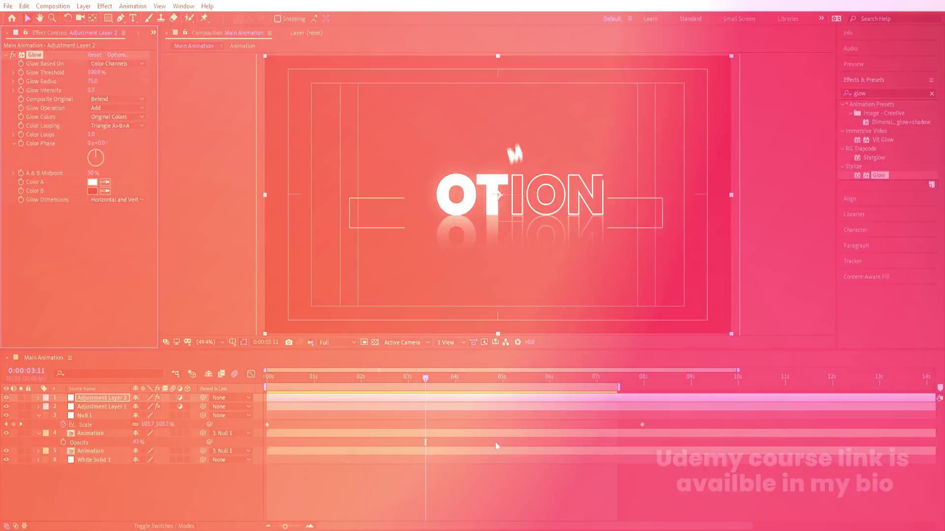